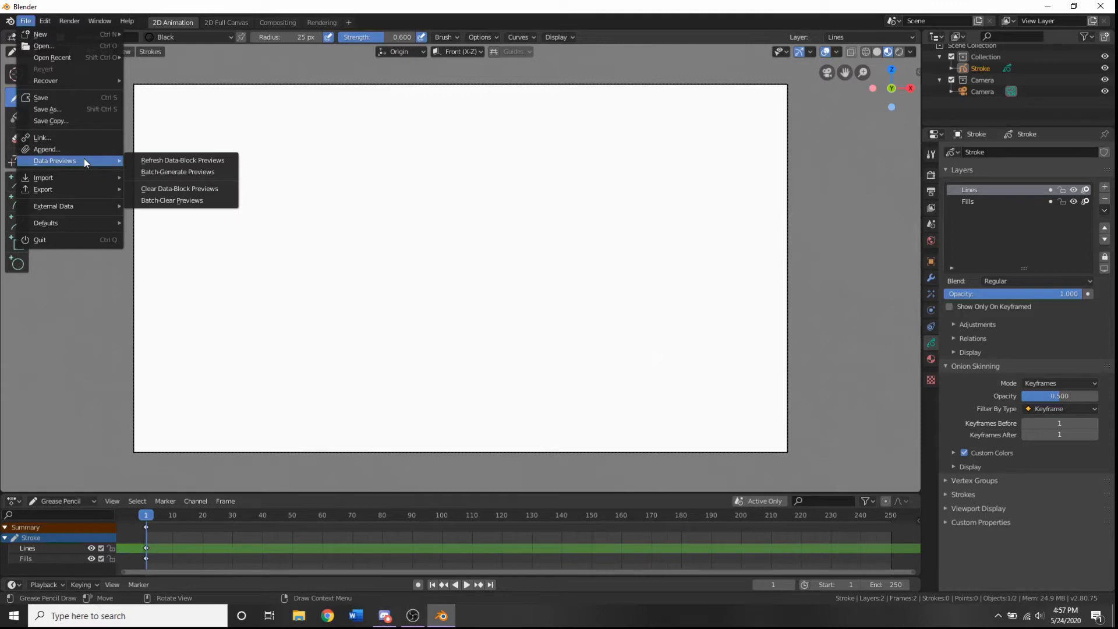
Switch to Object Mode and add an image-type Empty to the scene
{"action": "mouse_move", "coordinate": [99, 21]}
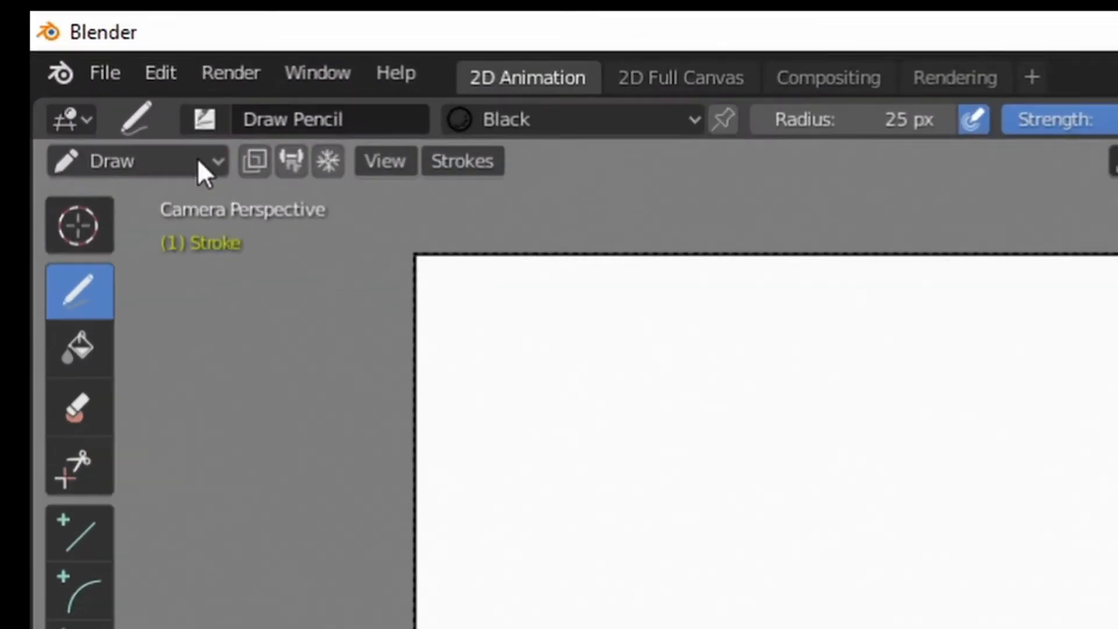
{"action": "left_click", "coordinate": [60, 51]}
{"action": "left_click", "coordinate": [43, 67]}
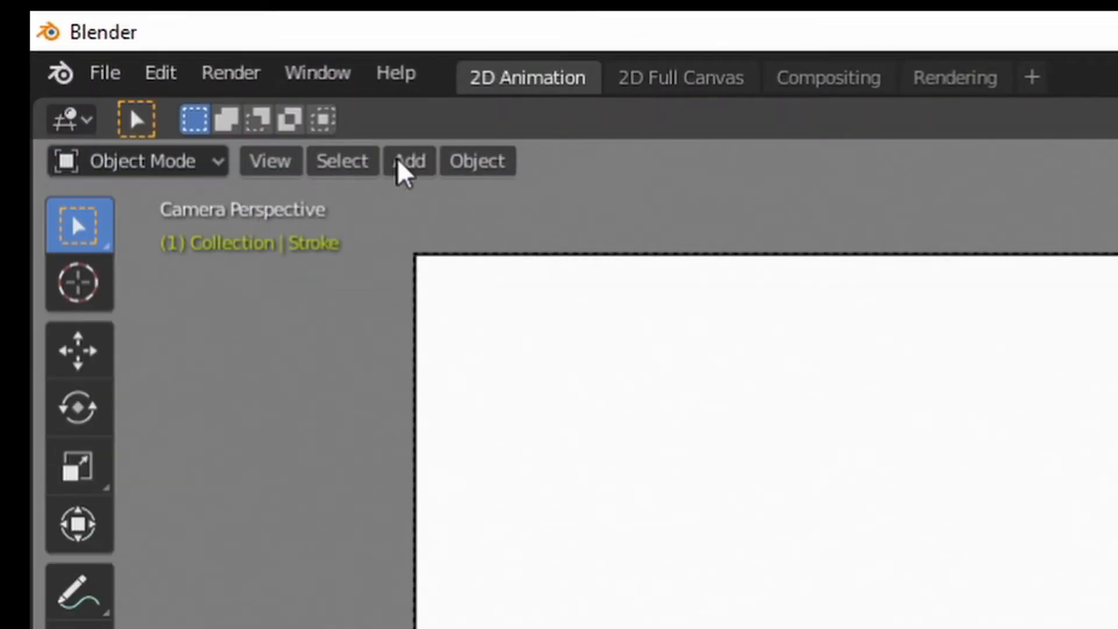
{"action": "left_click", "coordinate": [402, 163]}
{"action": "mouse_move", "coordinate": [596, 372]}
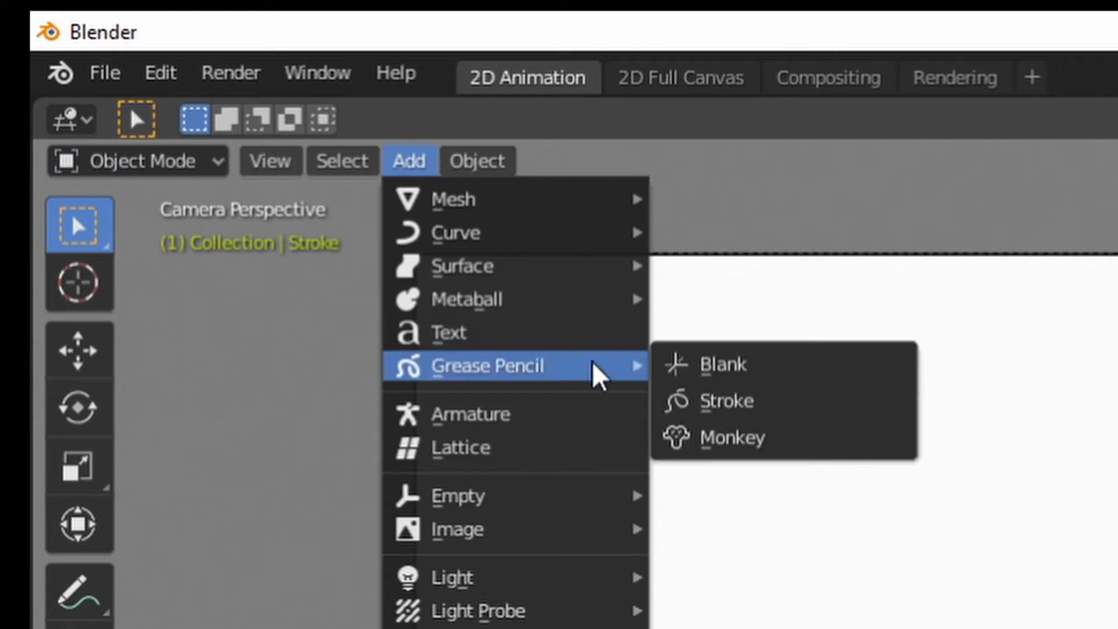
{"action": "mouse_move", "coordinate": [522, 613]}
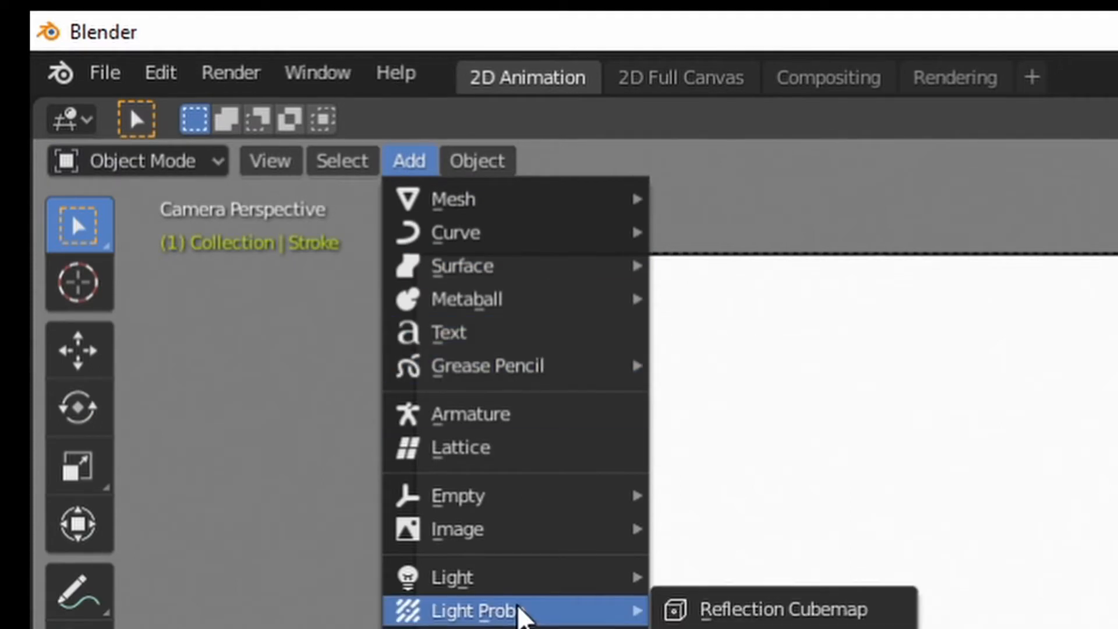
{"action": "mouse_move", "coordinate": [574, 544]}
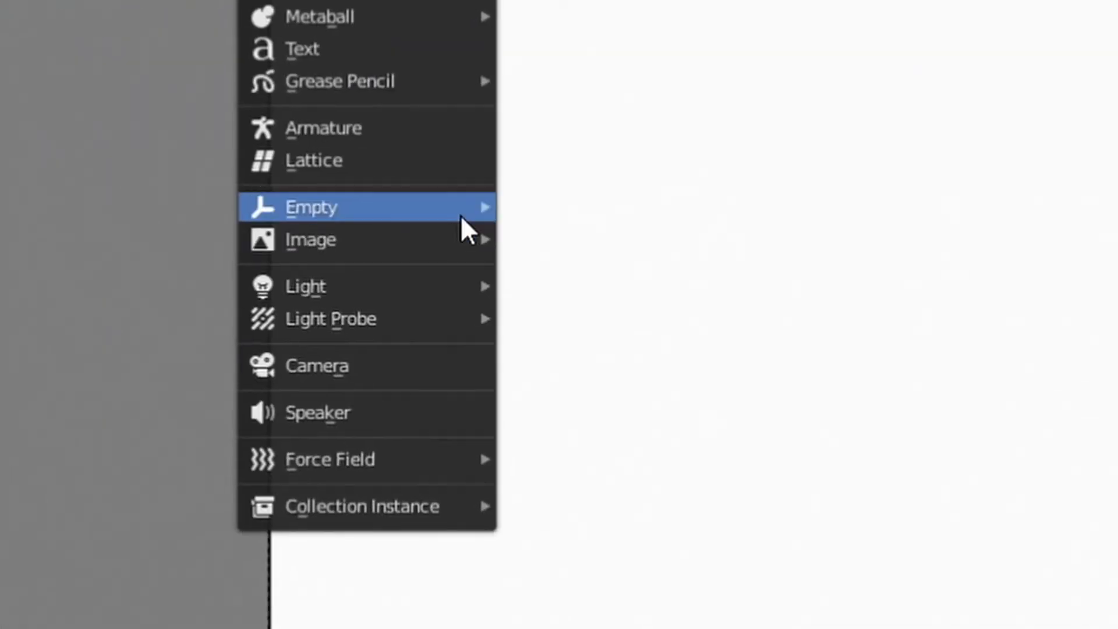
{"action": "mouse_move", "coordinate": [463, 216]}
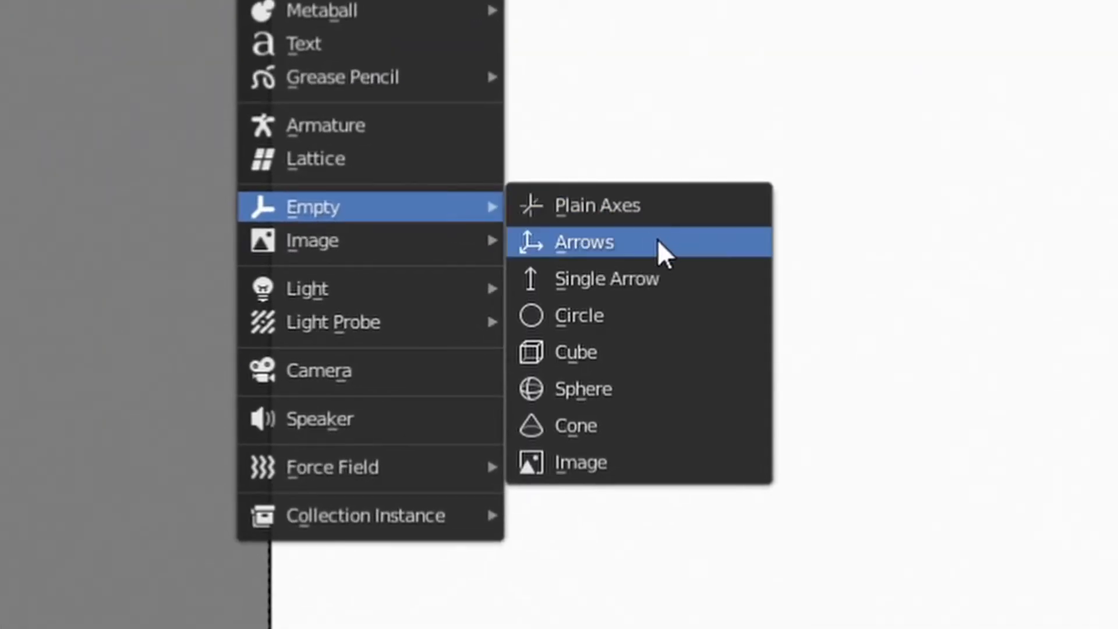
{"action": "left_click", "coordinate": [734, 463]}
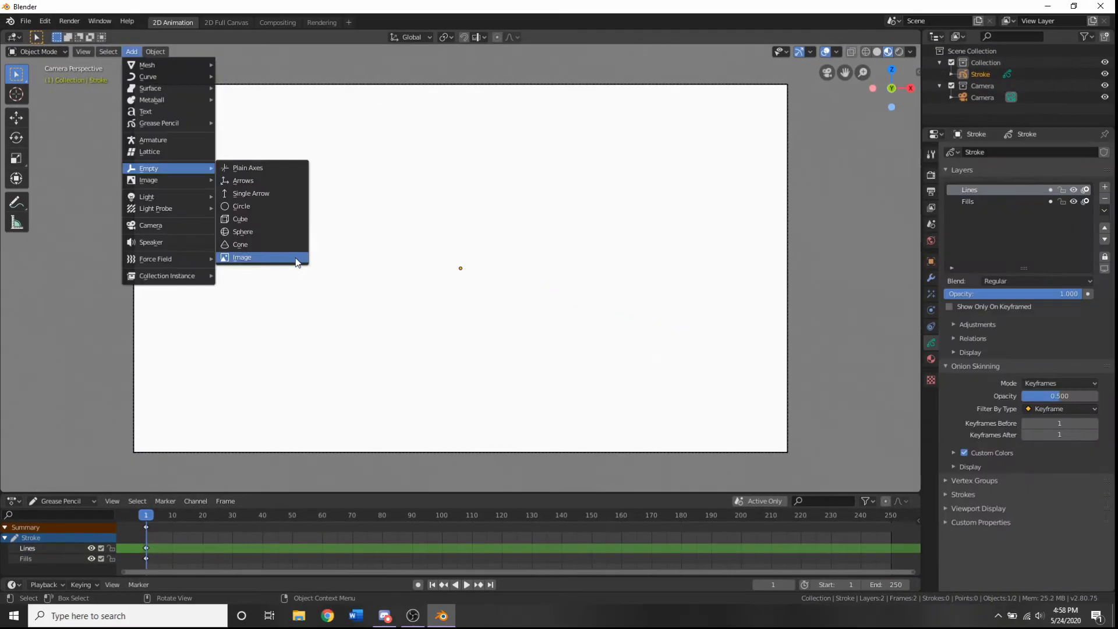
{"action": "left_click", "coordinate": [294, 256]}
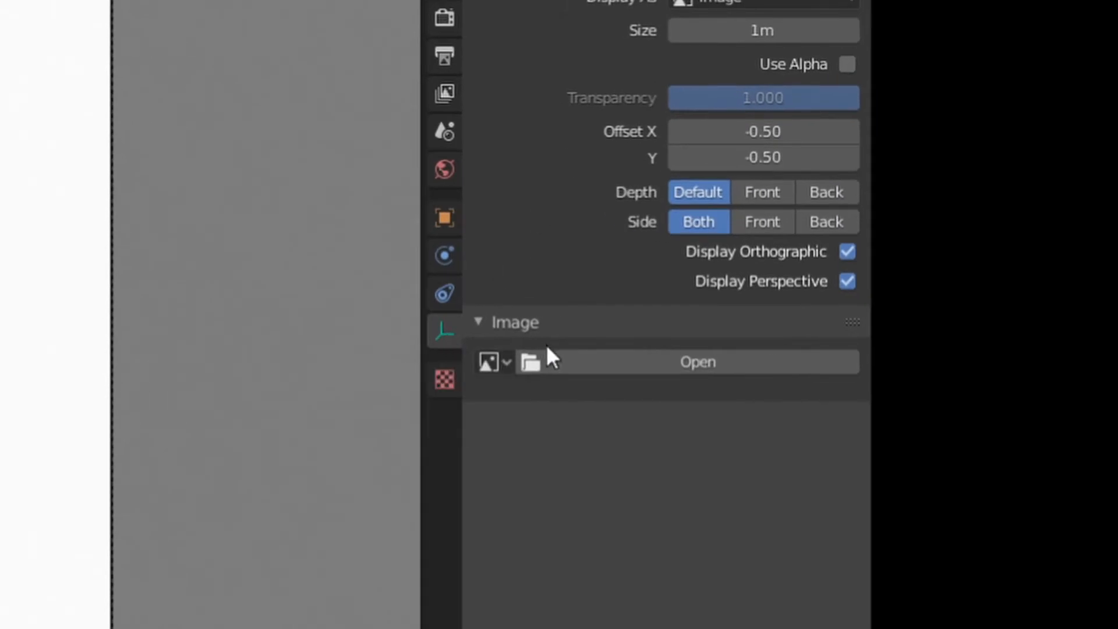
Load DirgeofPotato_Reference.mp4 from the F:\memes folder as the Empty's image
{"action": "left_click", "coordinate": [617, 358]}
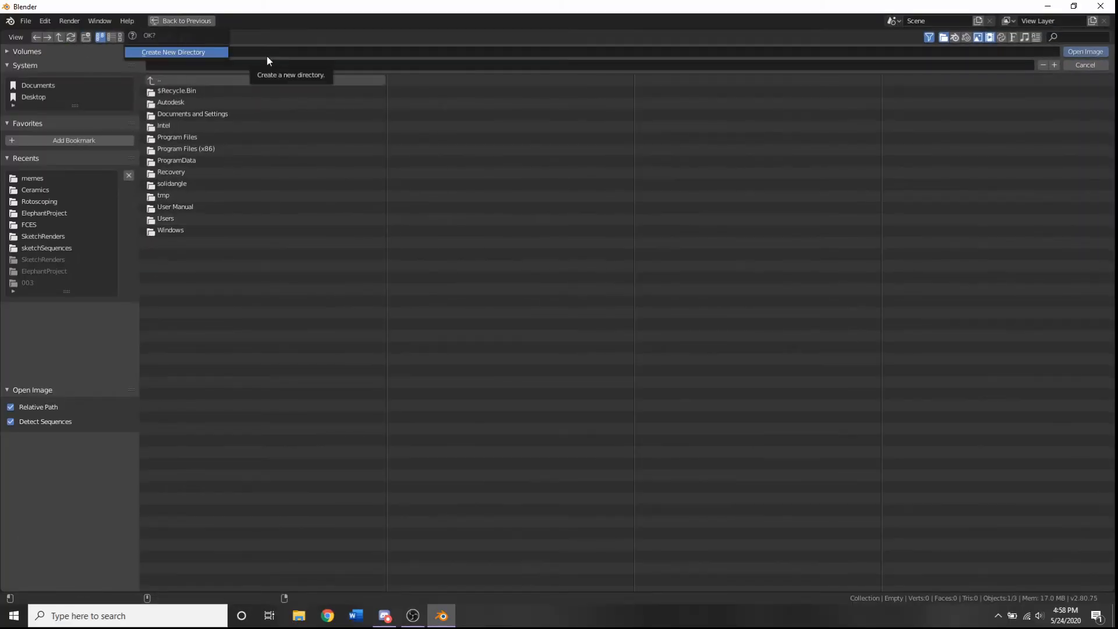
{"action": "left_click", "coordinate": [251, 51]}
{"action": "type", "text": "F:\\"}
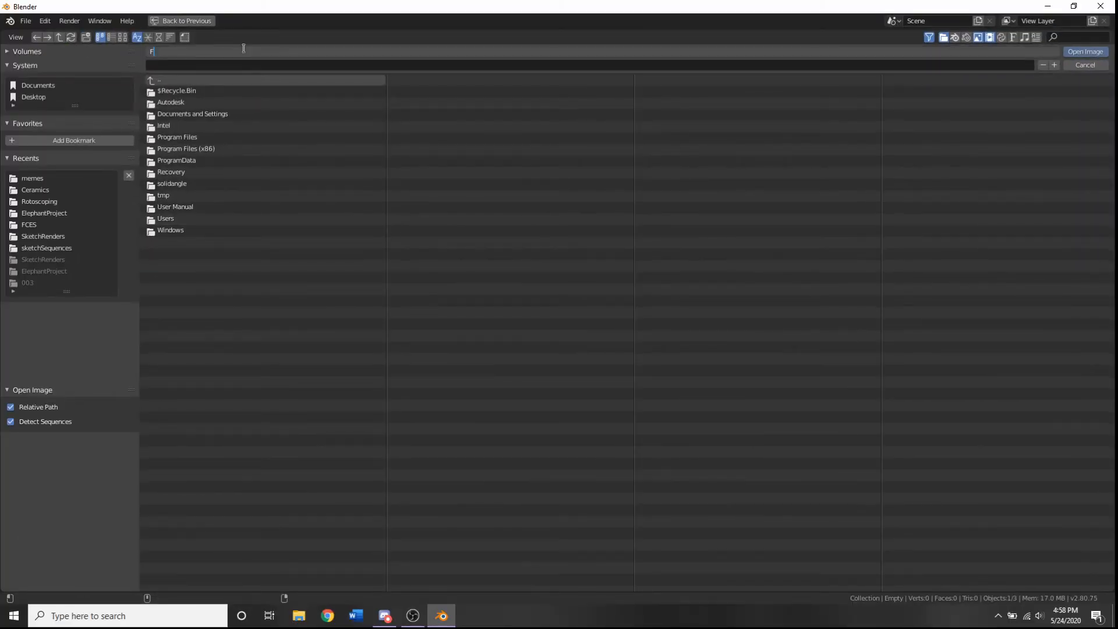
{"action": "key", "text": "Return"}
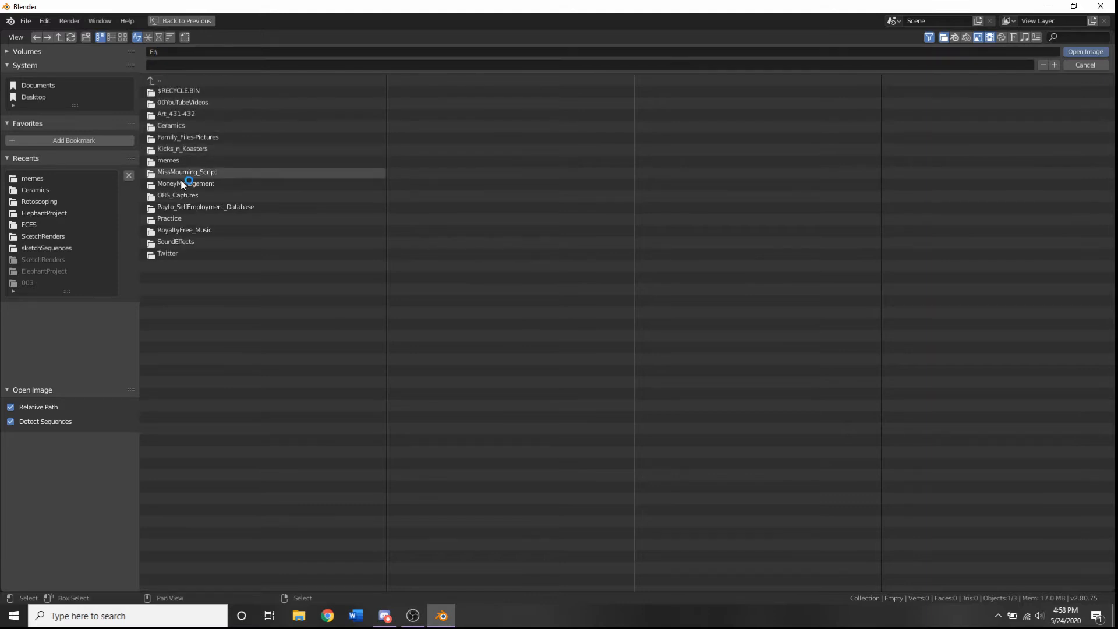
{"action": "left_click", "coordinate": [159, 166]}
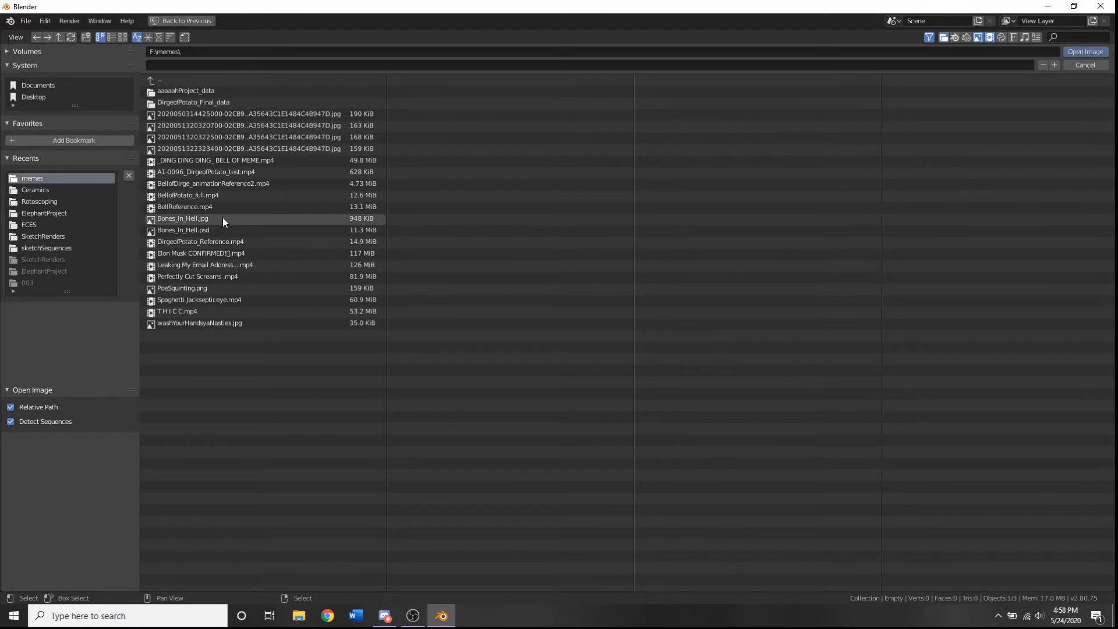
{"action": "left_click", "coordinate": [206, 243]}
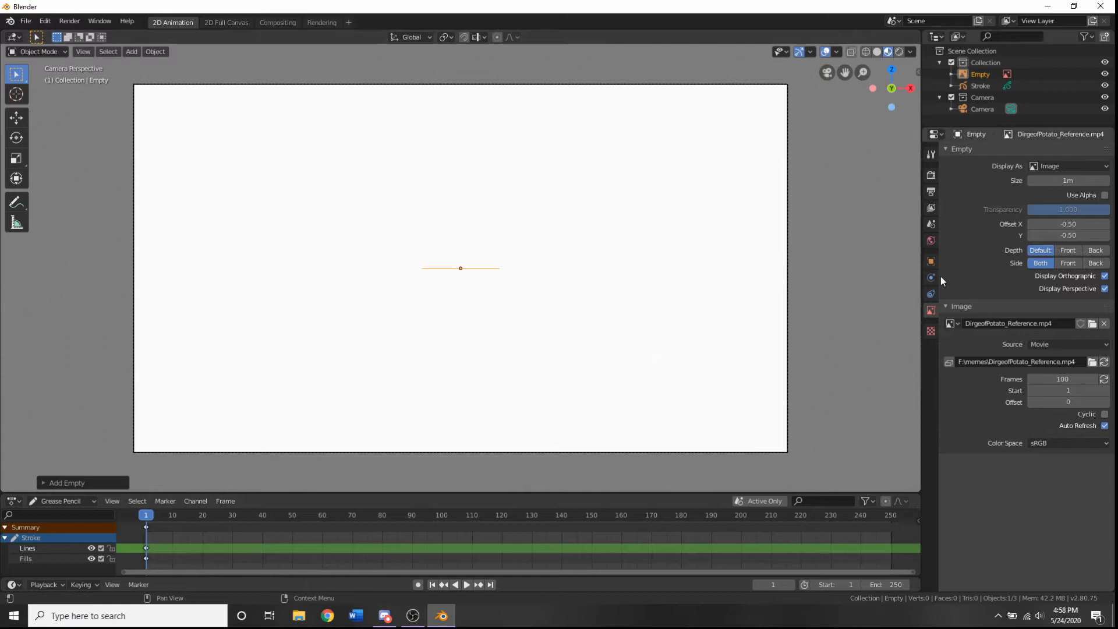
Set the Empty's X rotation to 90° so the reference video stands upright facing the camera
{"action": "left_click", "coordinate": [931, 261]}
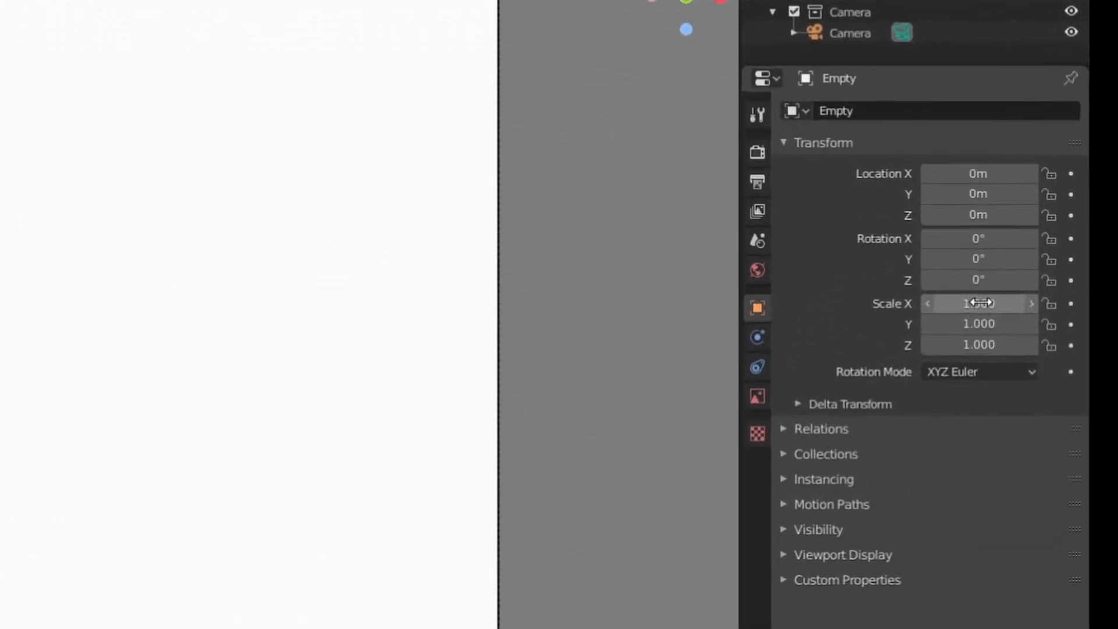
{"action": "left_click", "coordinate": [1044, 259]}
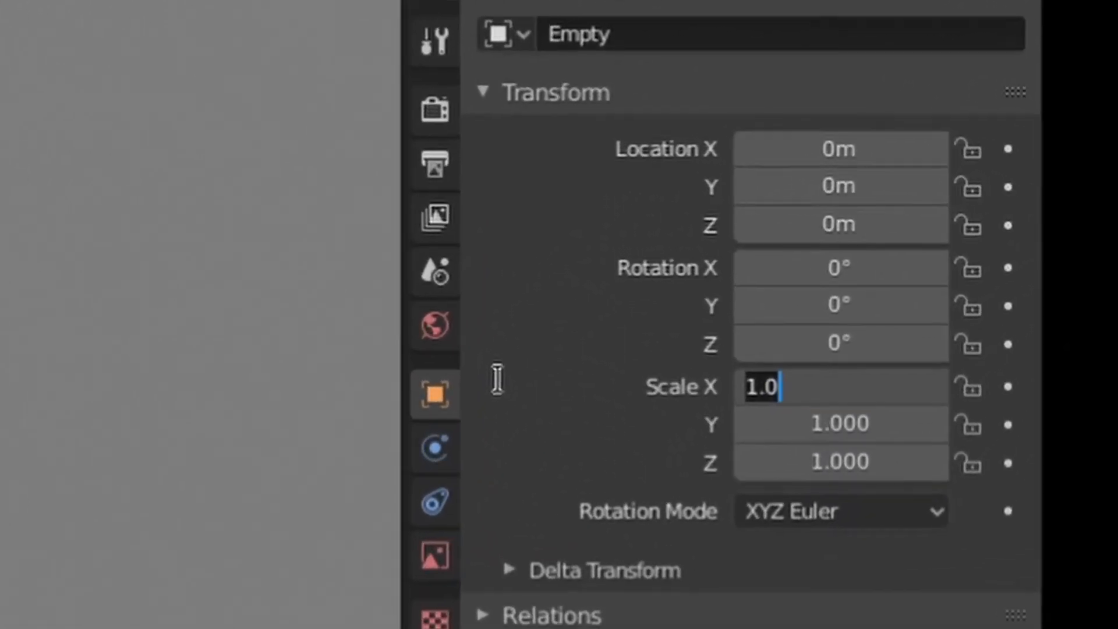
{"action": "left_click", "coordinate": [844, 265]}
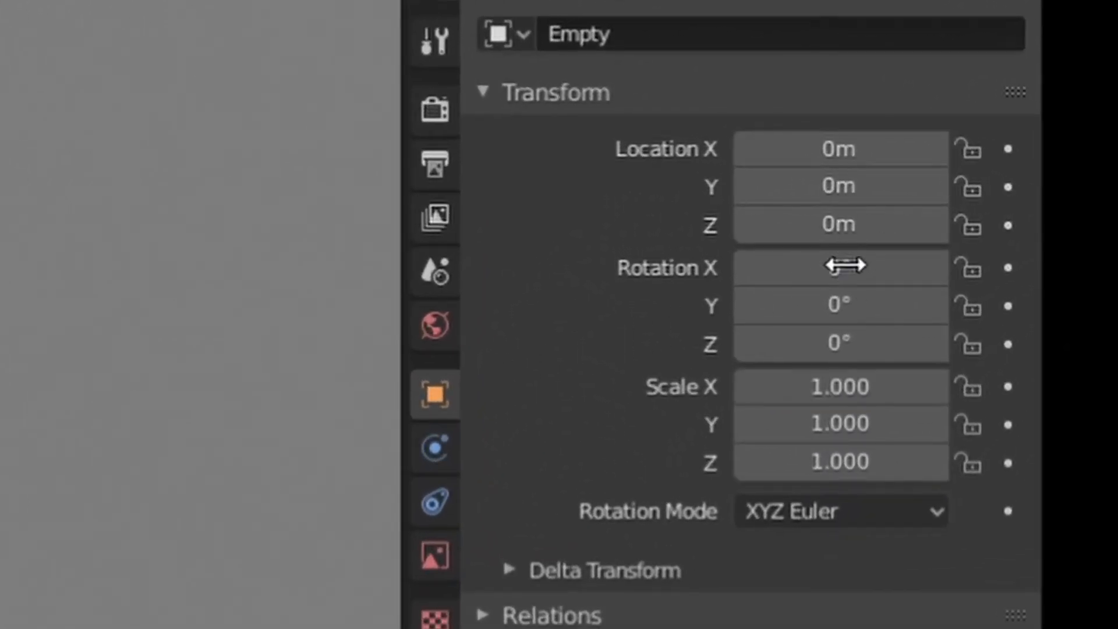
{"action": "left_click", "coordinate": [867, 260]}
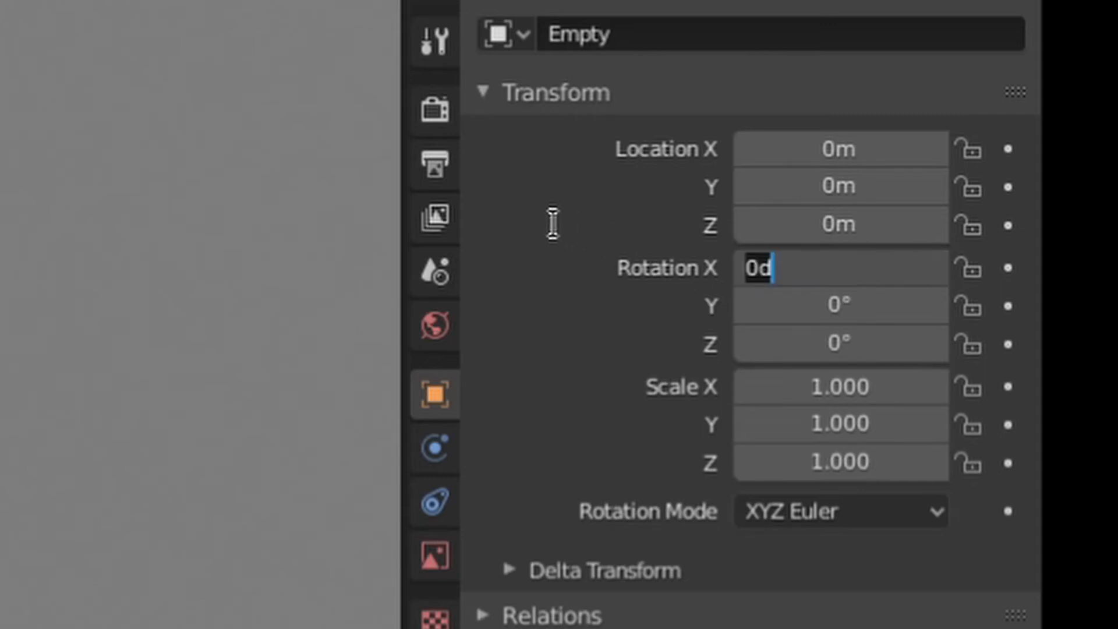
{"action": "type", "text": "9"}
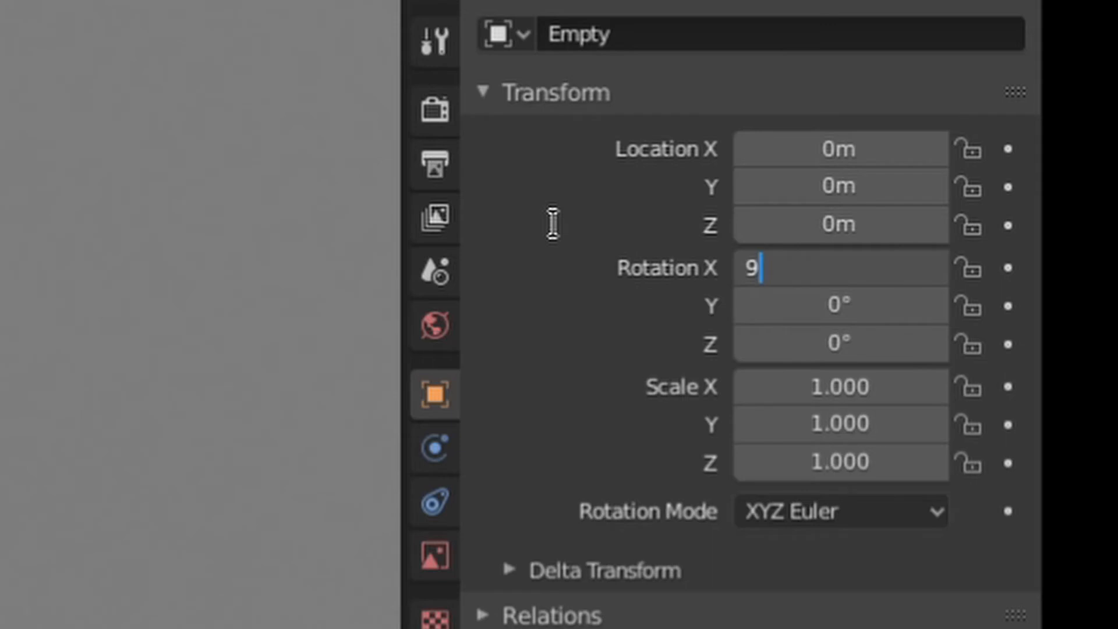
{"action": "type", "text": "0"}
{"action": "key", "text": "Return"}
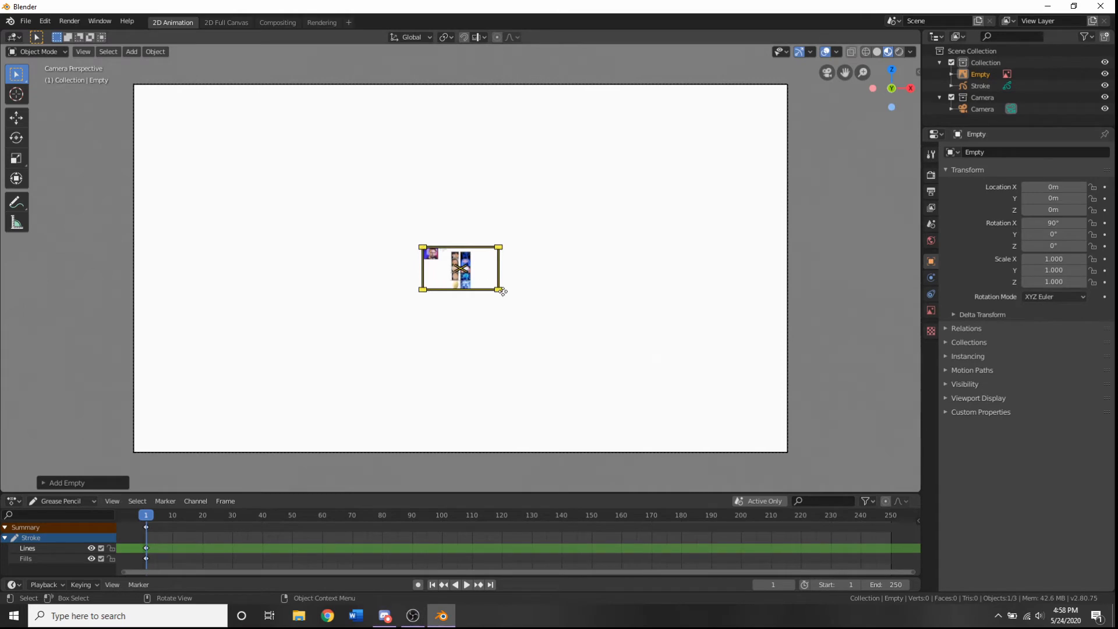
Enlarge the reference Empty to about 8.6 m to fill the camera frame and match its frame count to the movie length
{"action": "left_click_drag", "start_coordinate": [498, 290], "coordinate": [793, 454]}
{"action": "left_click_drag", "start_coordinate": [423, 245], "coordinate": [91, 108]}
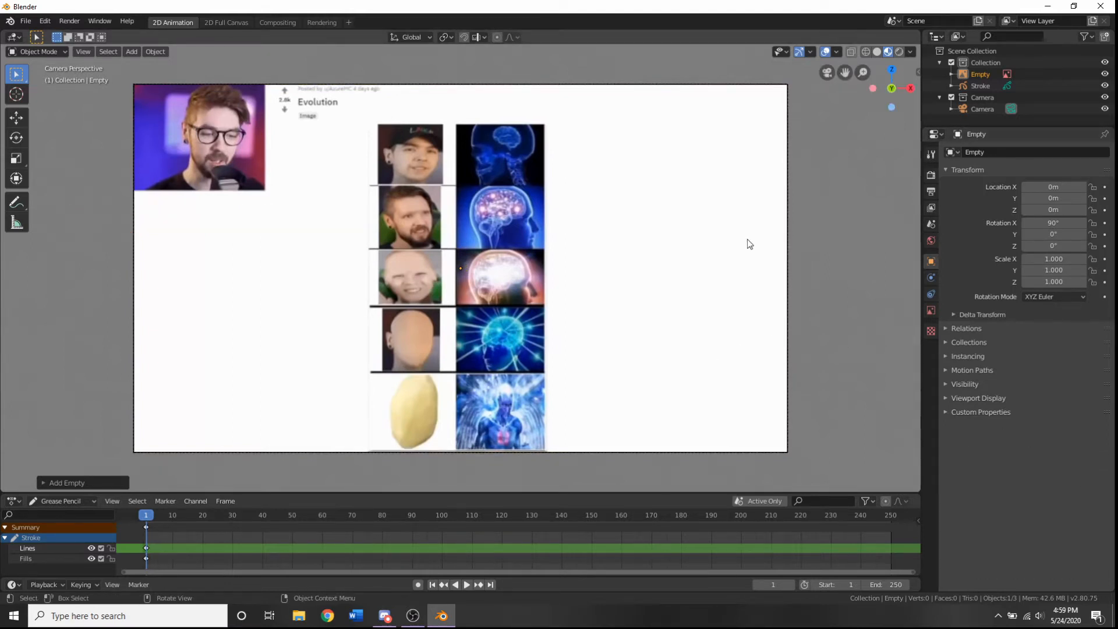
{"action": "left_click", "coordinate": [934, 309]}
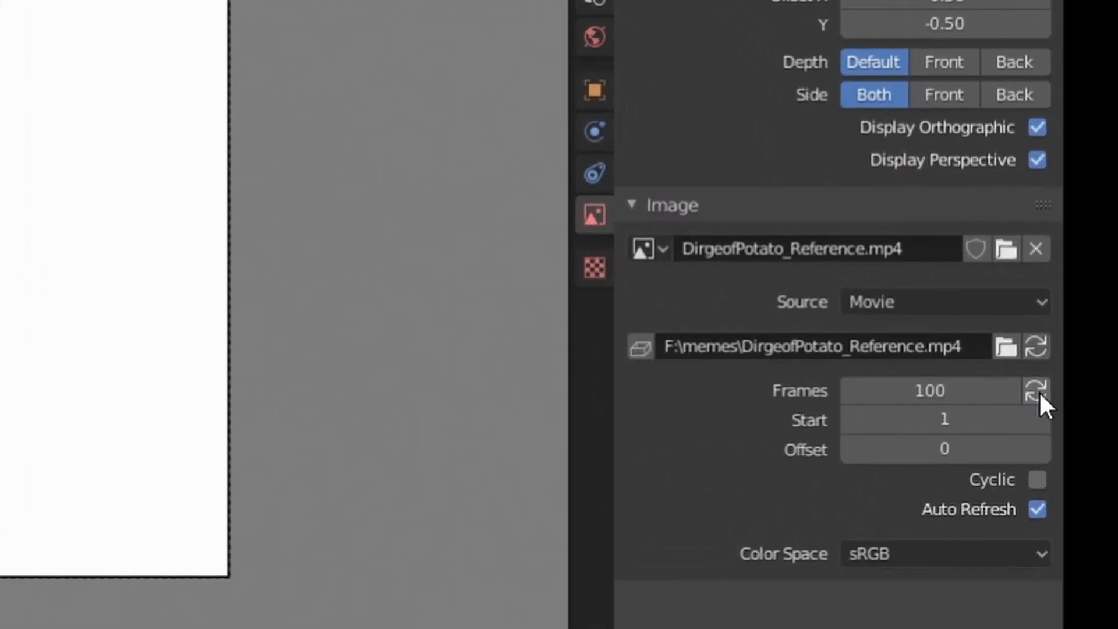
{"action": "left_click", "coordinate": [1037, 391]}
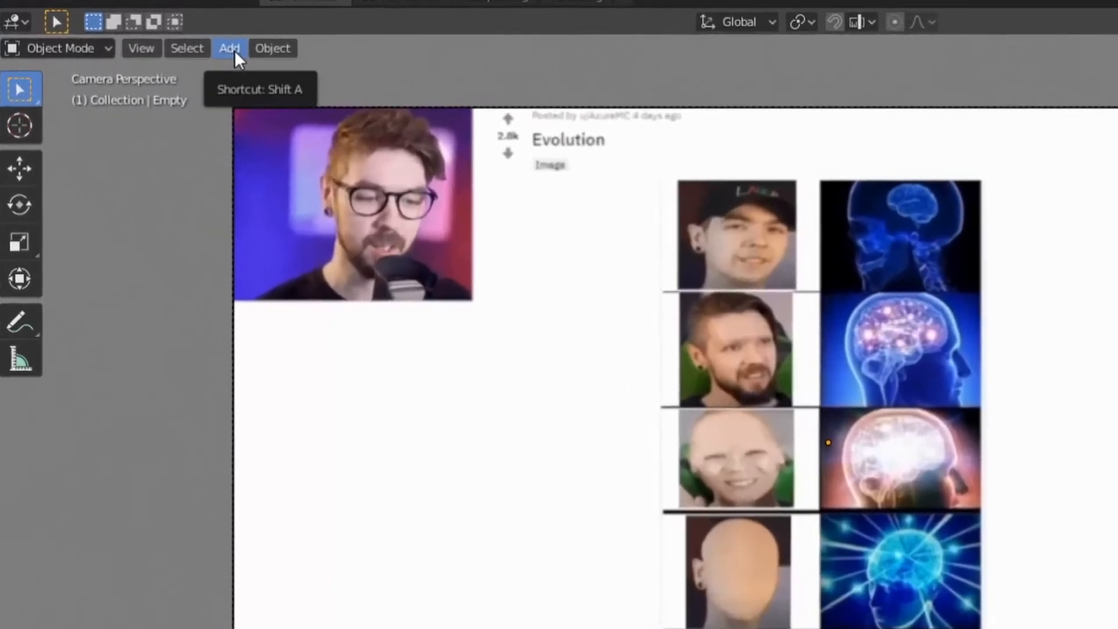
Add a blank Grease Pencil object to the scene
{"action": "left_click", "coordinate": [131, 51]}
{"action": "mouse_move", "coordinate": [386, 209]}
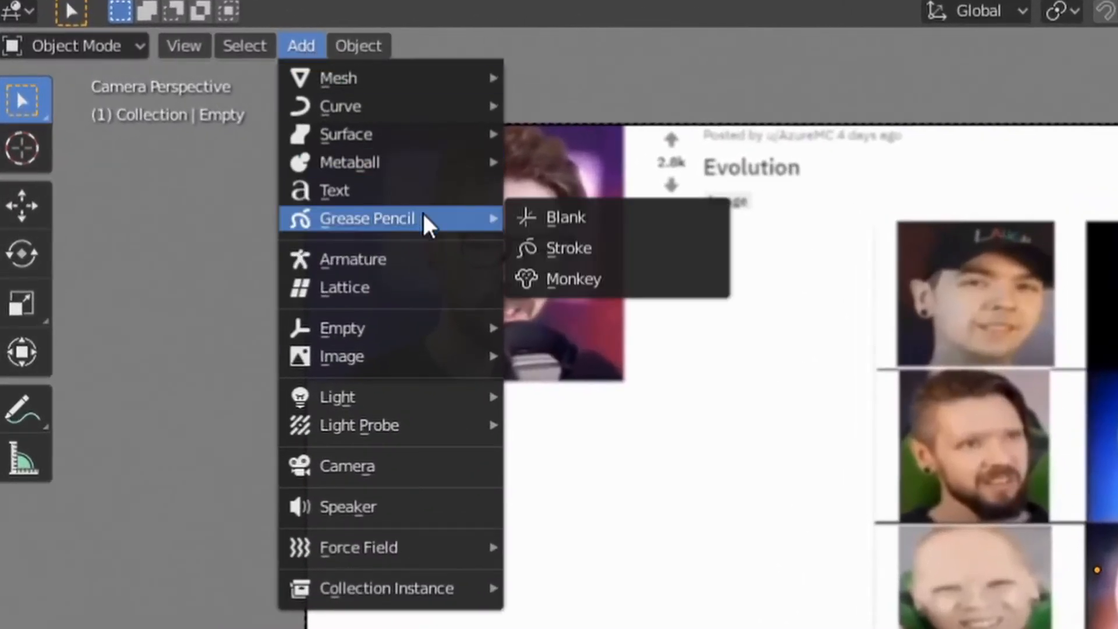
{"action": "left_click", "coordinate": [565, 220]}
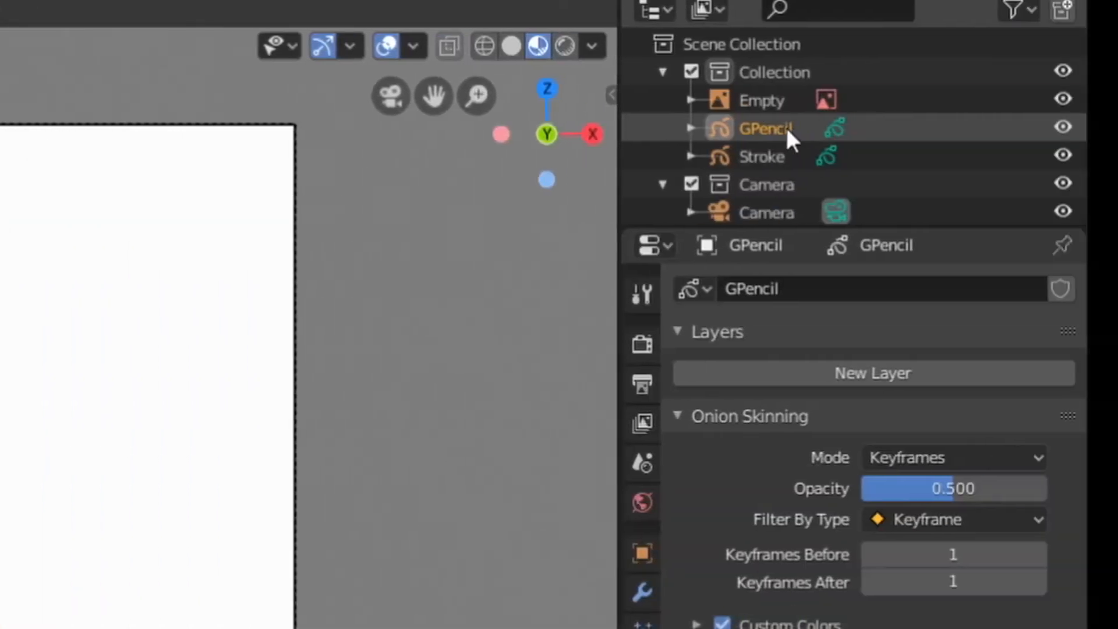
Rename the new blank Grease Pencil object to "Jack"
{"action": "double_click", "coordinate": [753, 127]}
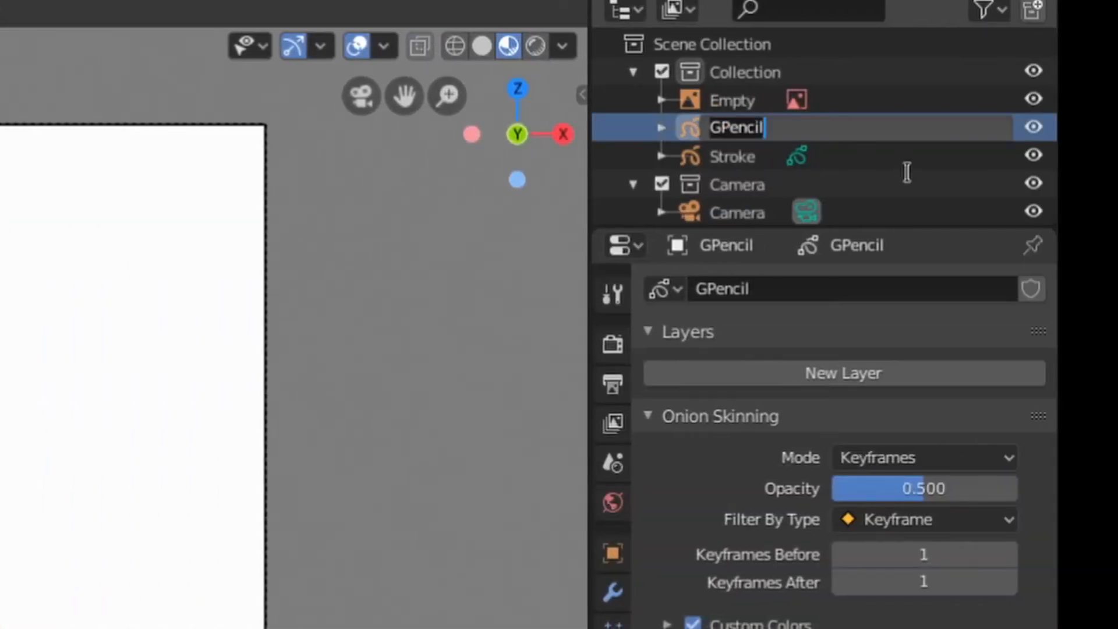
{"action": "type", "text": "Jac"}
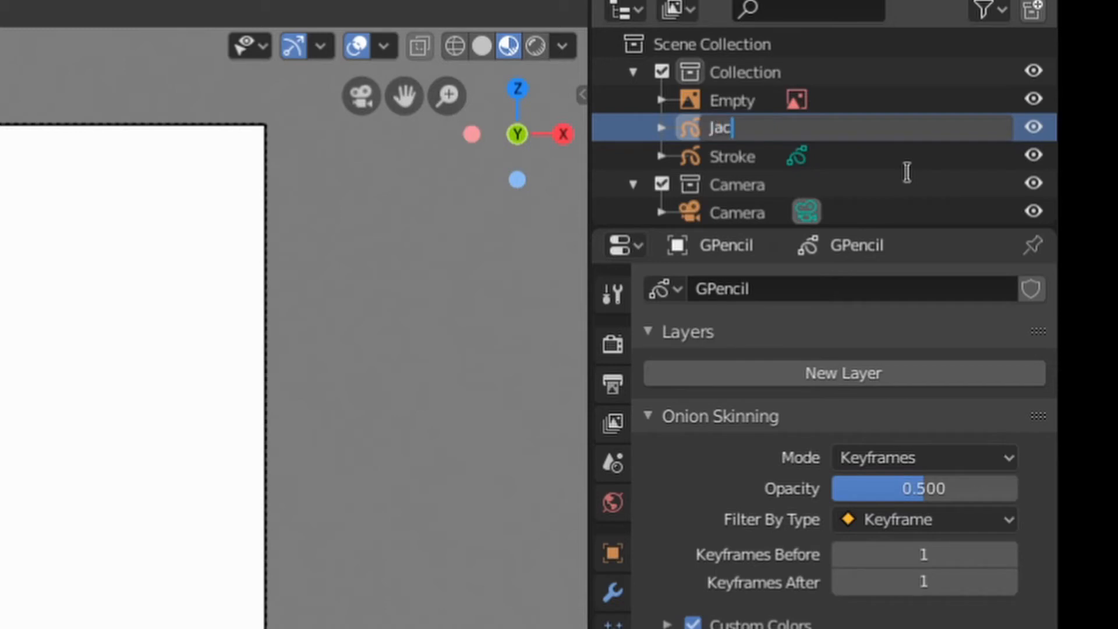
{"action": "type", "text": "k"}
{"action": "key", "text": "BackSpace"}
{"action": "key", "text": "BackSpace"}
{"action": "key", "text": "BackSpace"}
{"action": "type", "text": "ack"}
{"action": "key", "text": "Return"}
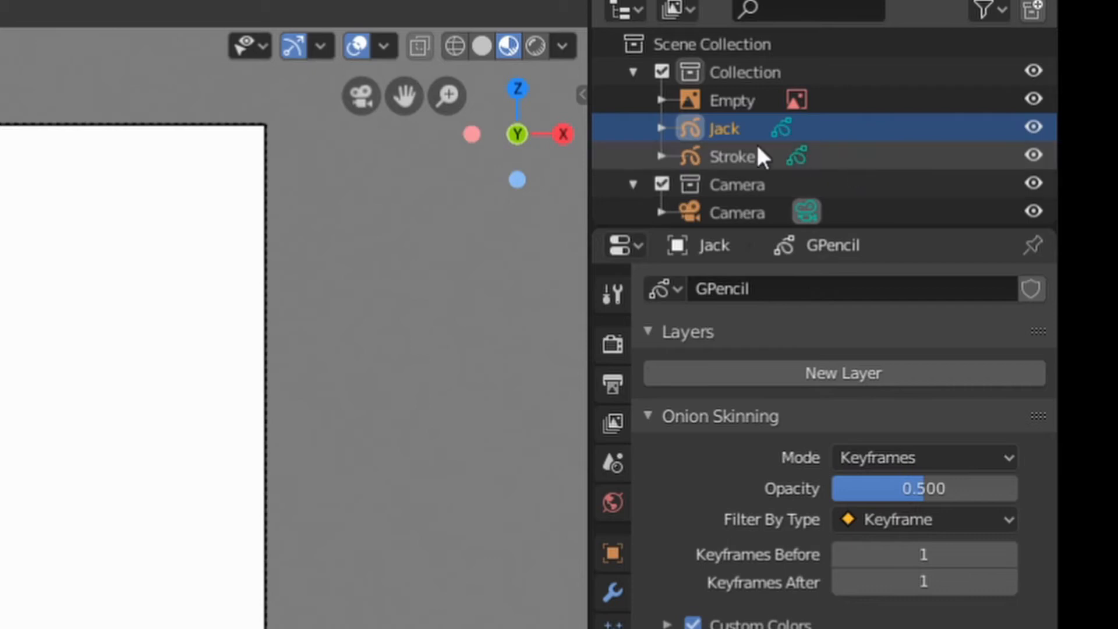
Rename the Empty holding the movie to "Reference"
{"action": "left_click", "coordinate": [746, 96]}
{"action": "double_click", "coordinate": [744, 96]}
{"action": "type", "text": "Reference"}
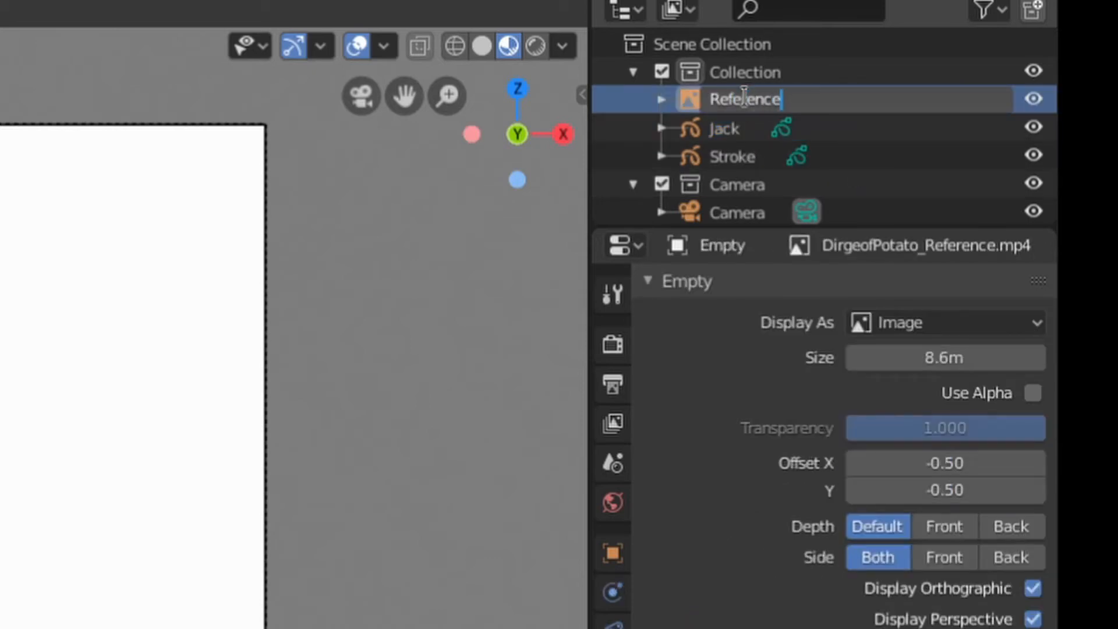
{"action": "key", "text": "Return"}
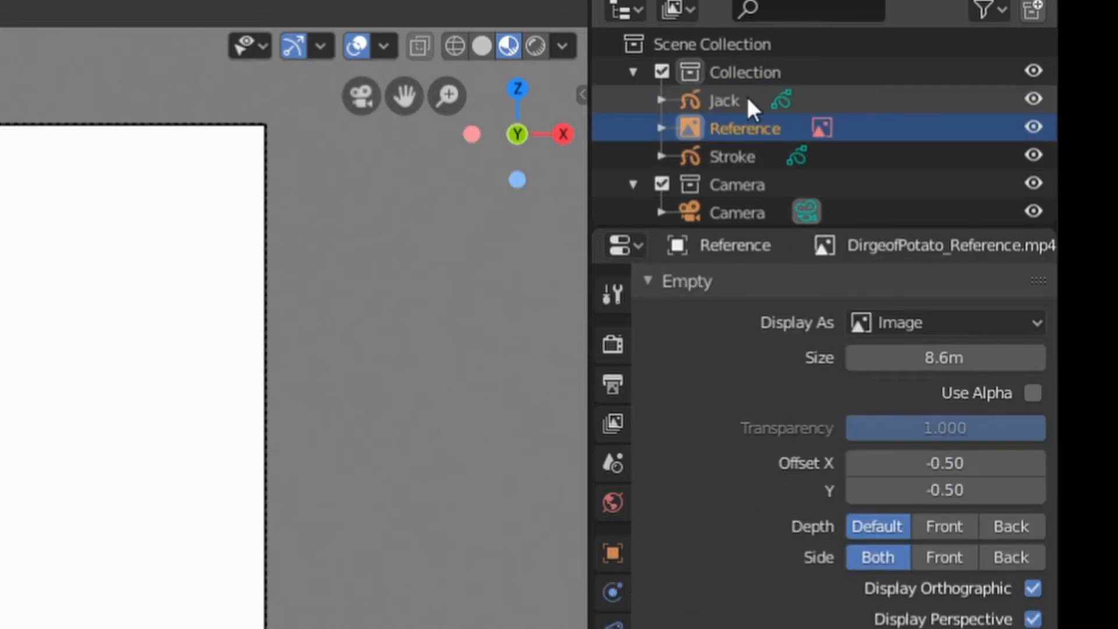
Move the Jack Grease Pencil object slightly along the negative Y axis, in front of the reference video plane
{"action": "left_click", "coordinate": [748, 100]}
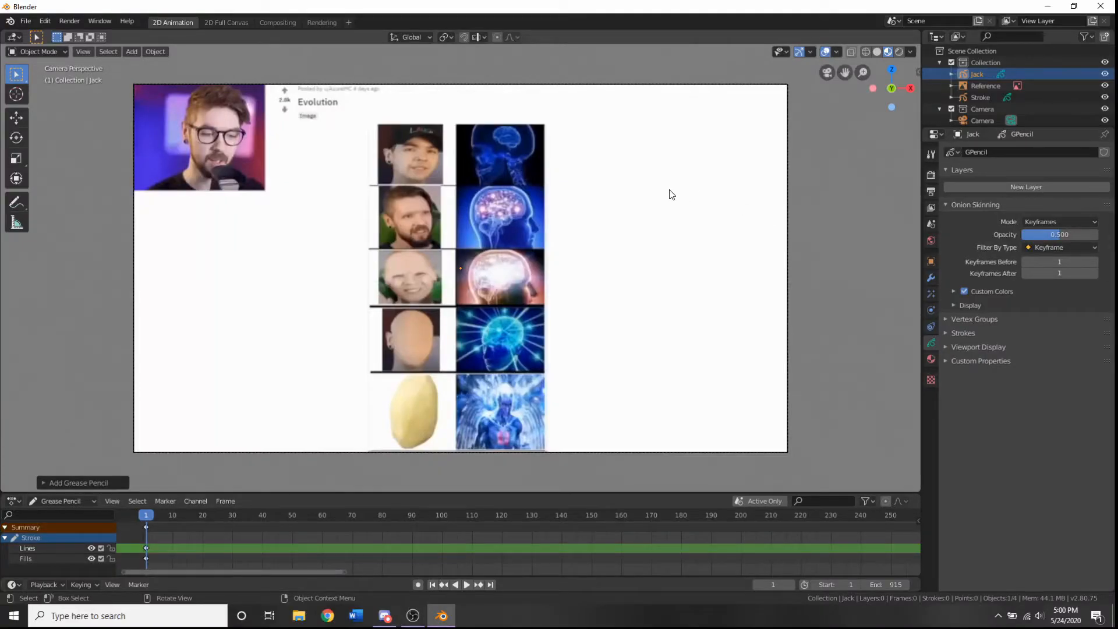
{"action": "middle_click_drag", "start_coordinate": [672, 195], "coordinate": [568, 208]}
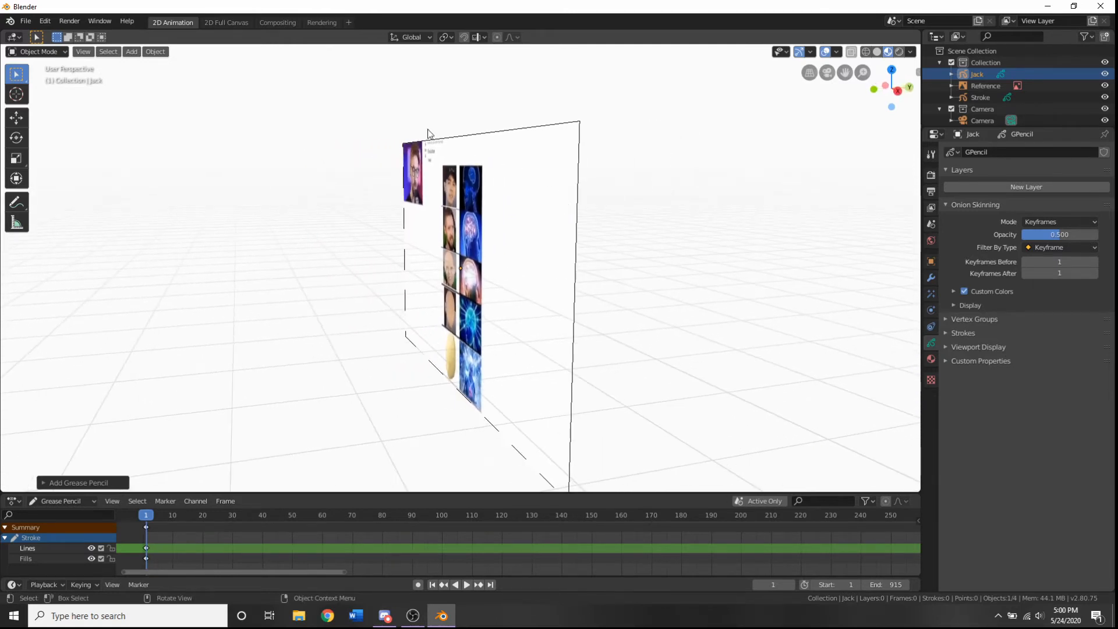
{"action": "left_click", "coordinate": [18, 118]}
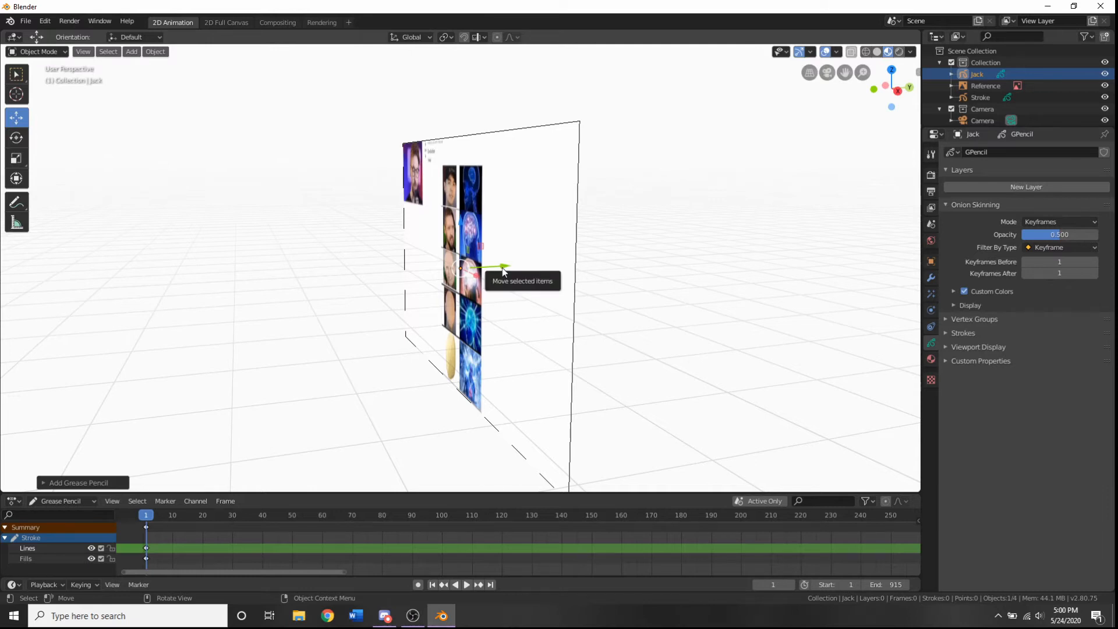
{"action": "left_click_drag", "start_coordinate": [498, 268], "coordinate": [490, 275]}
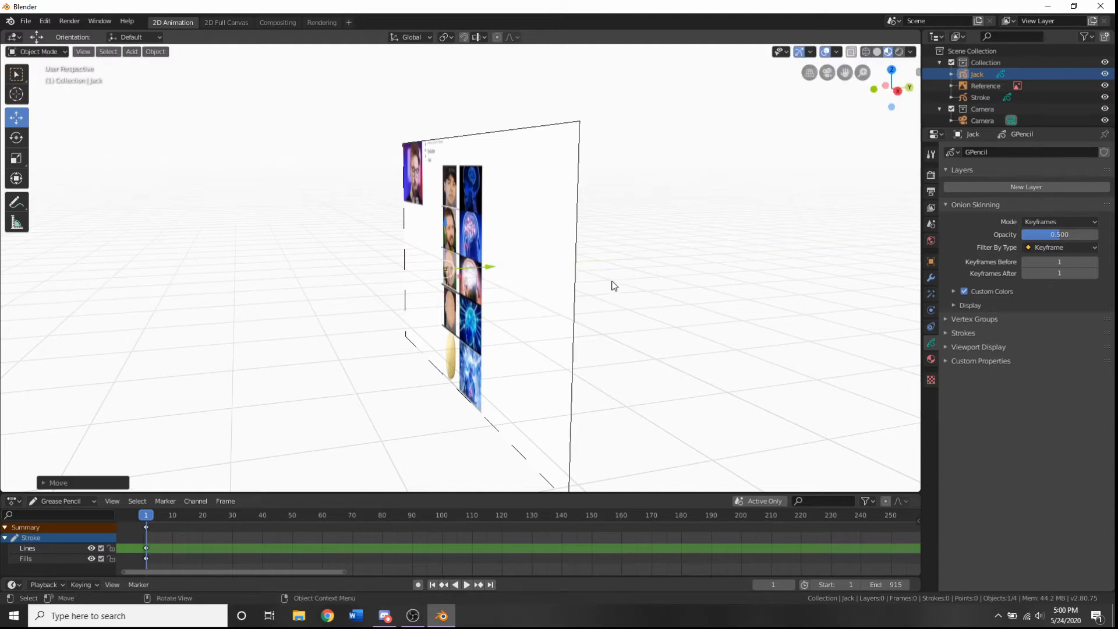
{"action": "middle_click_drag", "start_coordinate": [612, 282], "coordinate": [582, 284]}
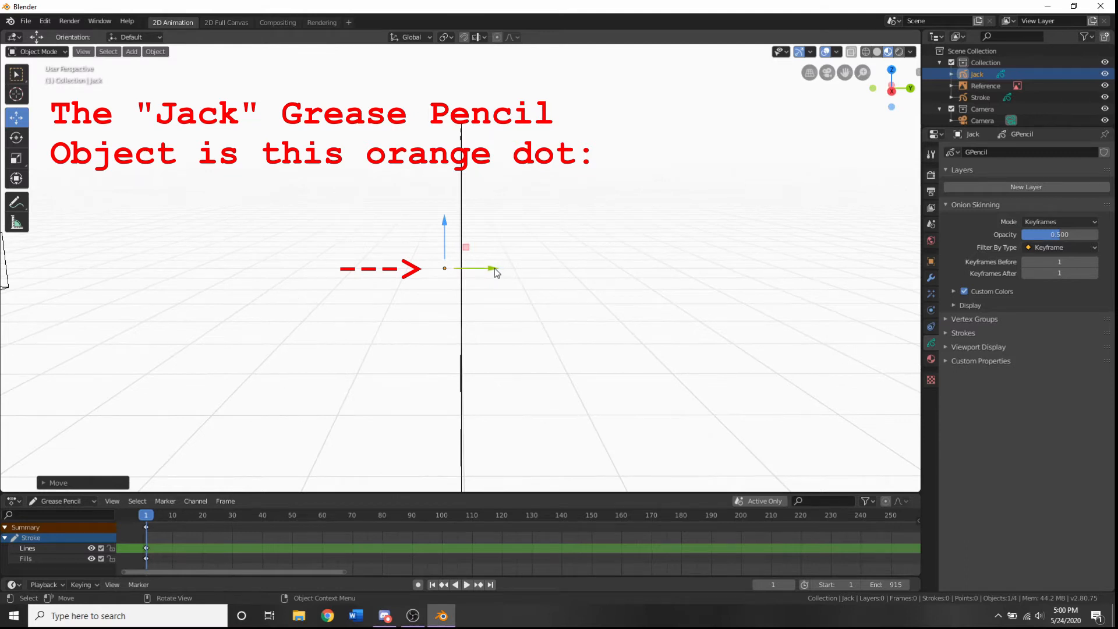
{"action": "left_click_drag", "start_coordinate": [491, 268], "coordinate": [490, 267]}
{"action": "key", "text": "KP_1"}
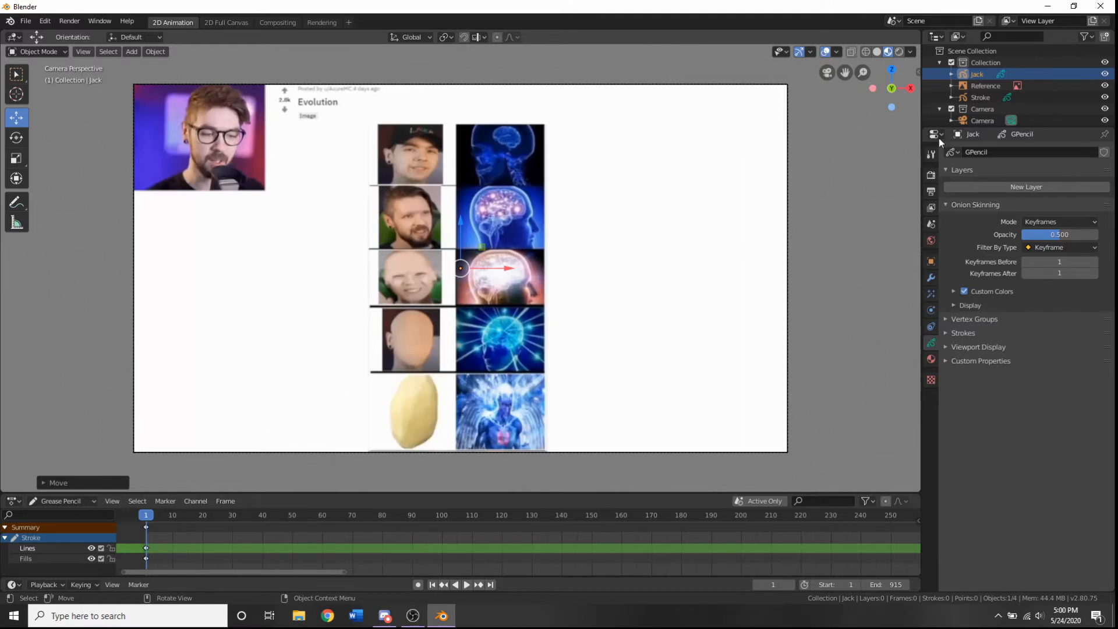
Check which object Jack is by toggling its visibility, switch it to Draw mode and show its material settings
{"action": "left_click", "coordinate": [1105, 75]}
{"action": "left_click", "coordinate": [1105, 76]}
{"action": "left_click", "coordinate": [26, 51]}
{"action": "left_click", "coordinate": [31, 61]}
{"action": "left_click", "coordinate": [1105, 75]}
{"action": "left_click", "coordinate": [1105, 75]}
{"action": "left_click", "coordinate": [33, 52]}
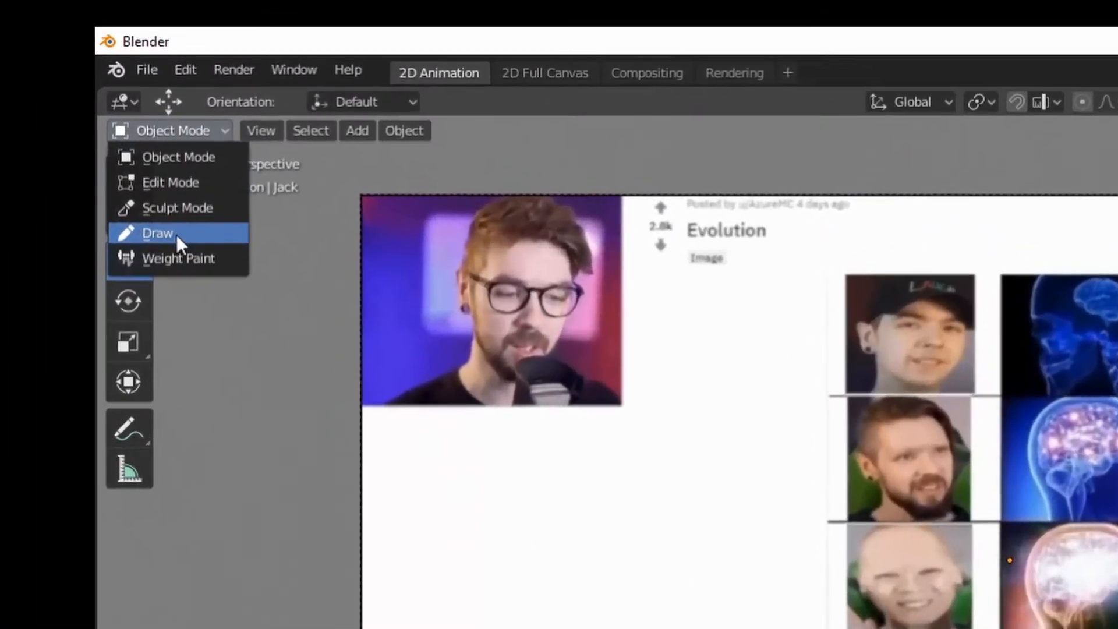
{"action": "left_click", "coordinate": [38, 103]}
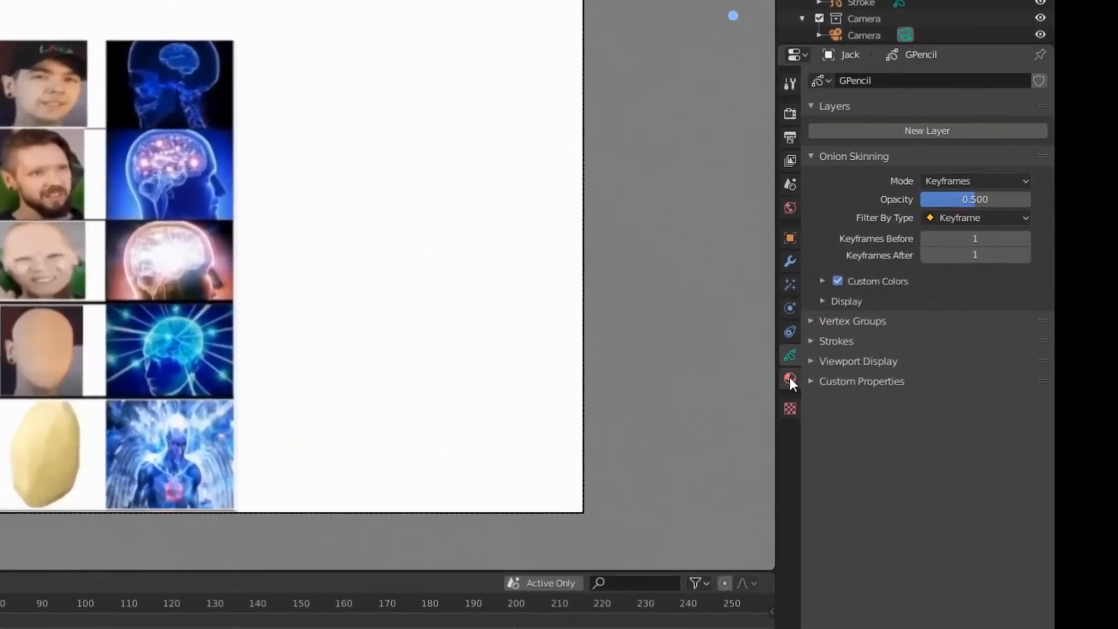
{"action": "left_click", "coordinate": [840, 371]}
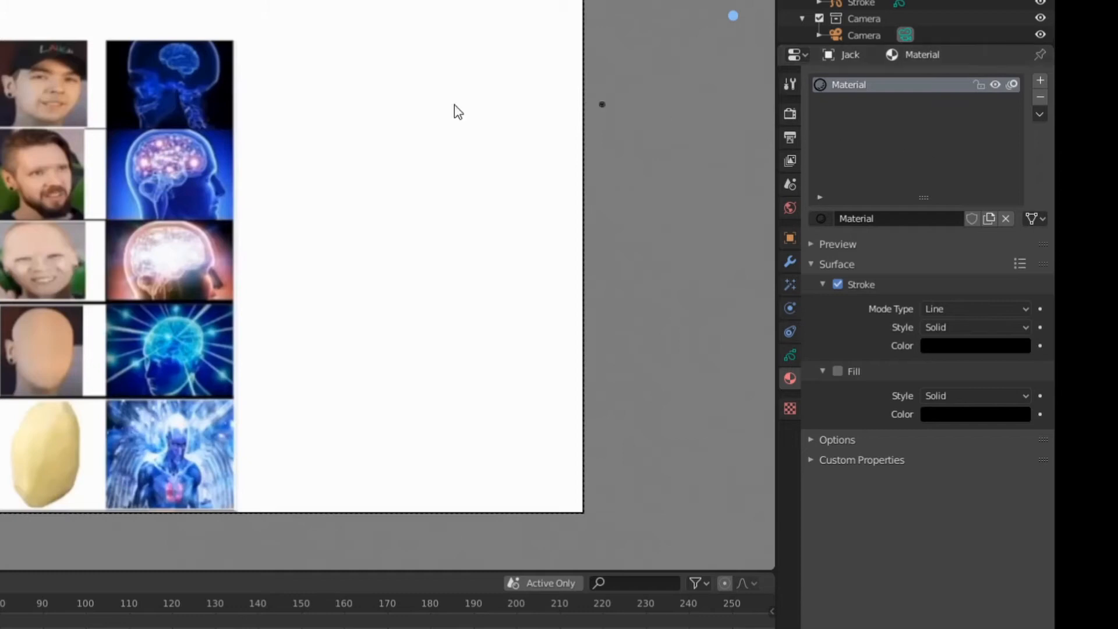
Test the pencil with a freehand stroke, undo it, and set the brush strength to 1.000
{"action": "mouse_move", "coordinate": [317, 64]}
{"action": "left_mouse_down"}
{"action": "mouse_move", "coordinate": [407, 187]}
{"action": "mouse_move", "coordinate": [208, 174]}
{"action": "left_mouse_up"}
{"action": "mouse_move", "coordinate": [275, 201]}
{"action": "left_mouse_down"}
{"action": "mouse_move", "coordinate": [127, 354]}
{"action": "mouse_move", "coordinate": [14, 431]}
{"action": "left_mouse_up"}
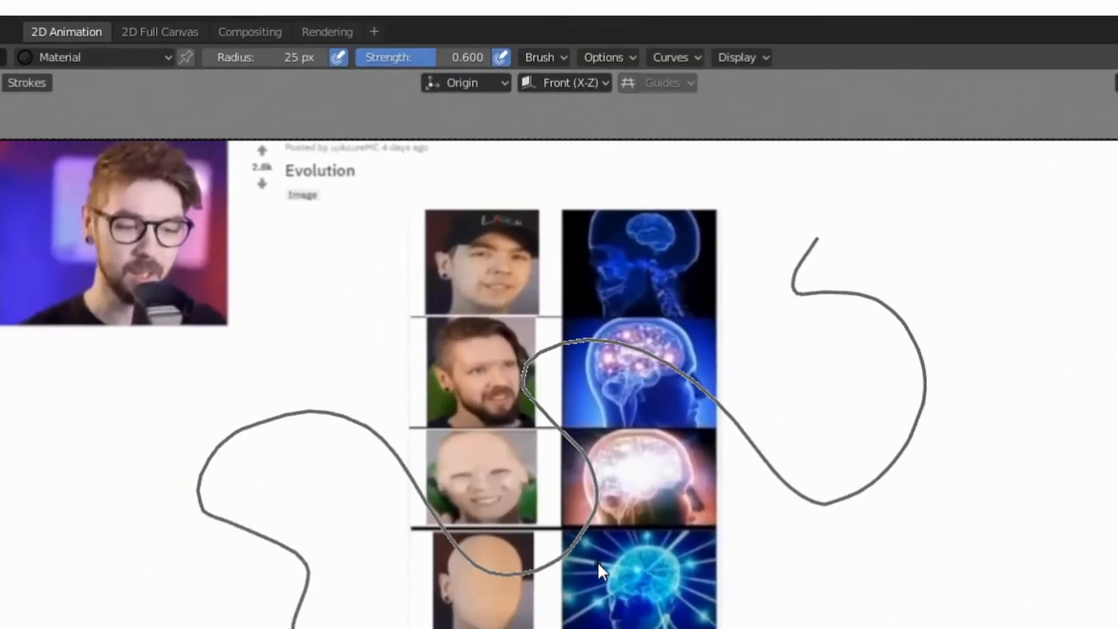
{"action": "key", "text": "ctrl+z"}
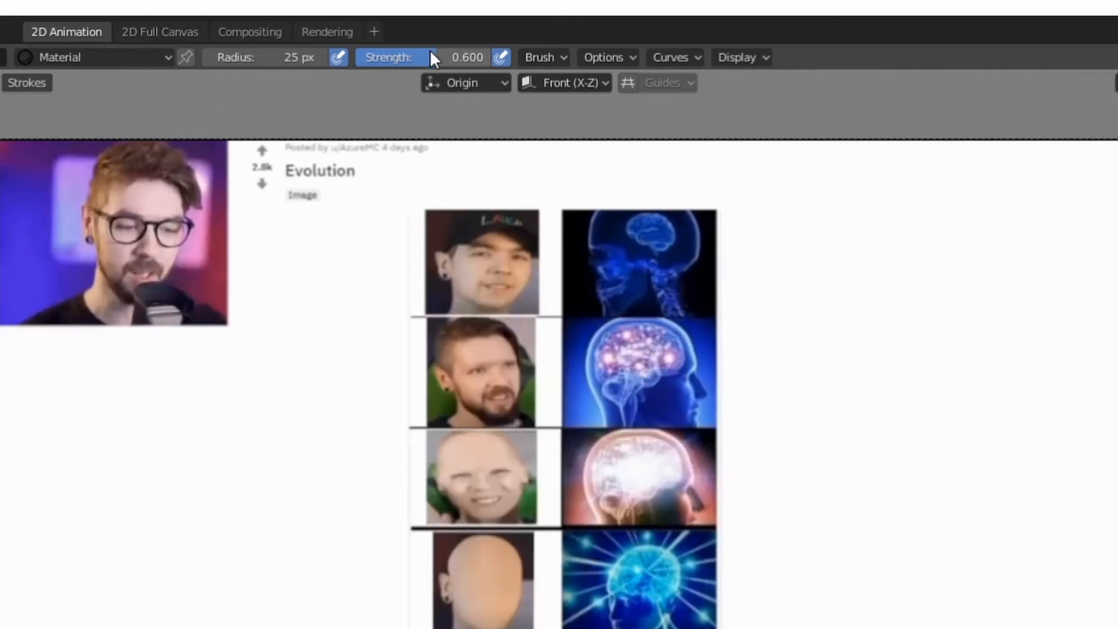
{"action": "left_click_drag", "start_coordinate": [434, 54], "coordinate": [527, 60]}
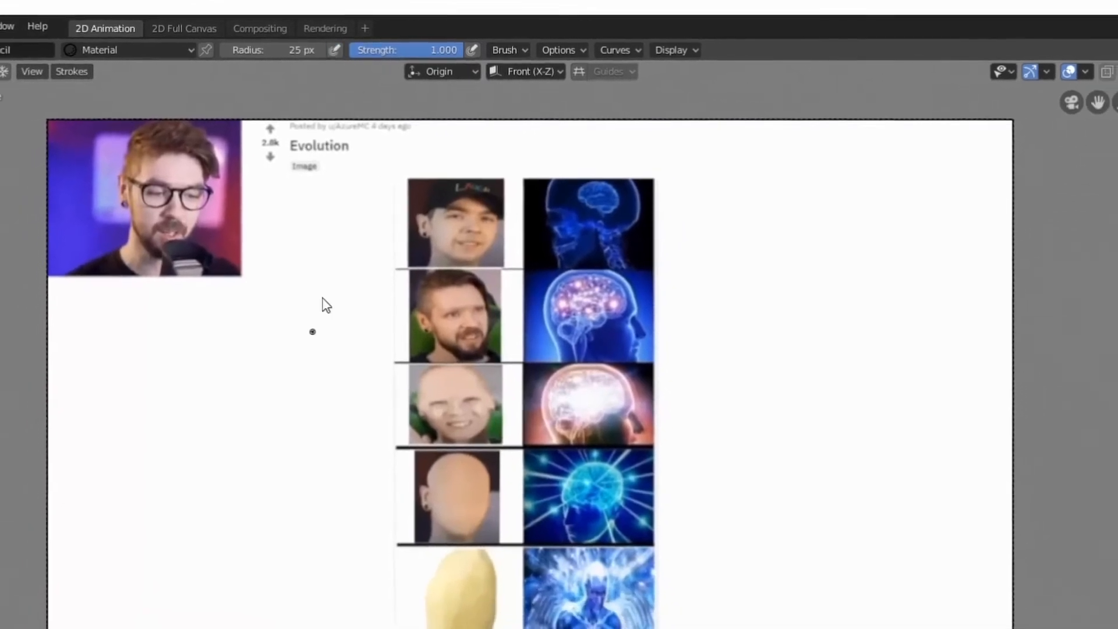
Draw a wavy test stroke over the reference, inspect it from an angle and from the camera, and undo it
{"action": "mouse_move", "coordinate": [341, 220]}
{"action": "left_mouse_down"}
{"action": "mouse_move", "coordinate": [272, 362]}
{"action": "mouse_move", "coordinate": [482, 250]}
{"action": "mouse_move", "coordinate": [597, 398]}
{"action": "mouse_move", "coordinate": [763, 445]}
{"action": "mouse_move", "coordinate": [738, 505]}
{"action": "left_mouse_up"}
{"action": "mouse_move", "coordinate": [838, 354]}
{"action": "middle_mouse_down"}
{"action": "mouse_move", "coordinate": [638, 356]}
{"action": "mouse_move", "coordinate": [712, 356]}
{"action": "middle_mouse_up"}
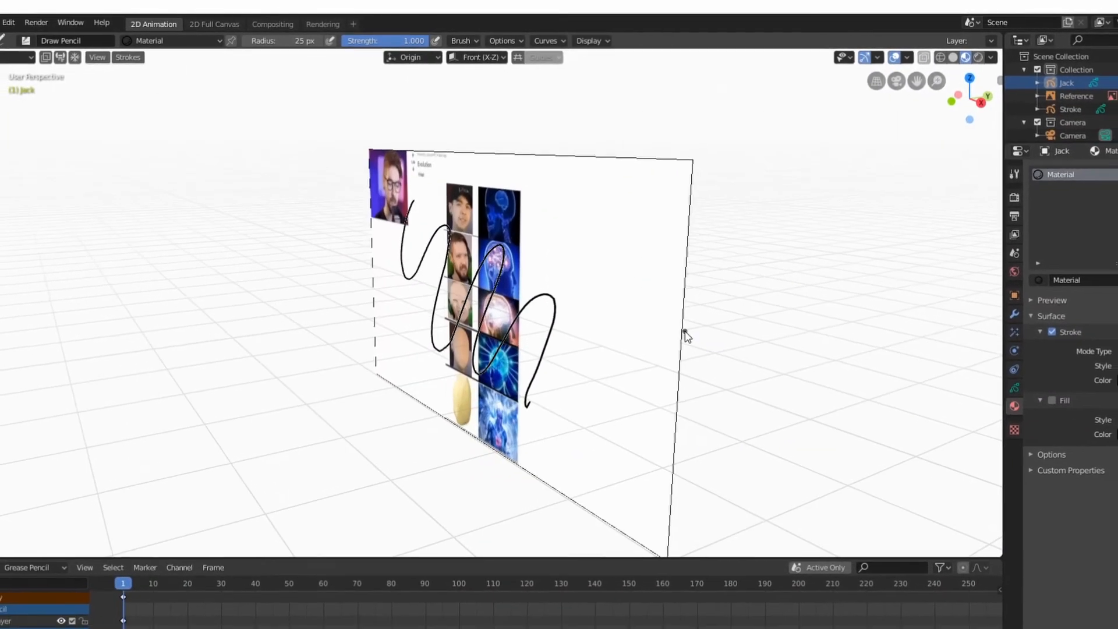
{"action": "key", "text": "KP_0"}
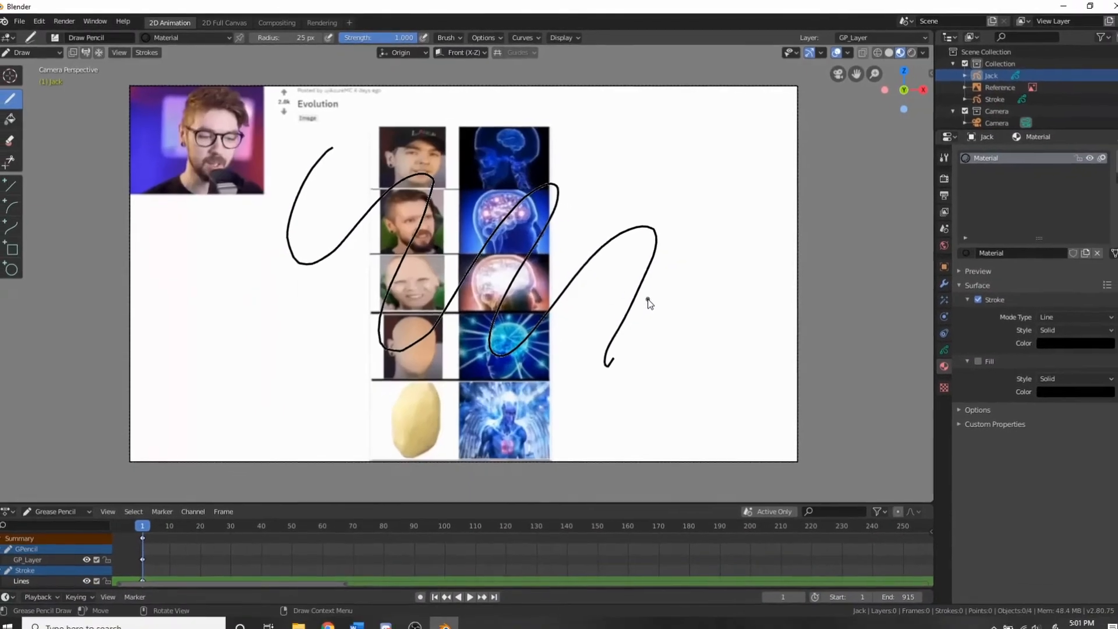
{"action": "key", "text": "ctrl+z"}
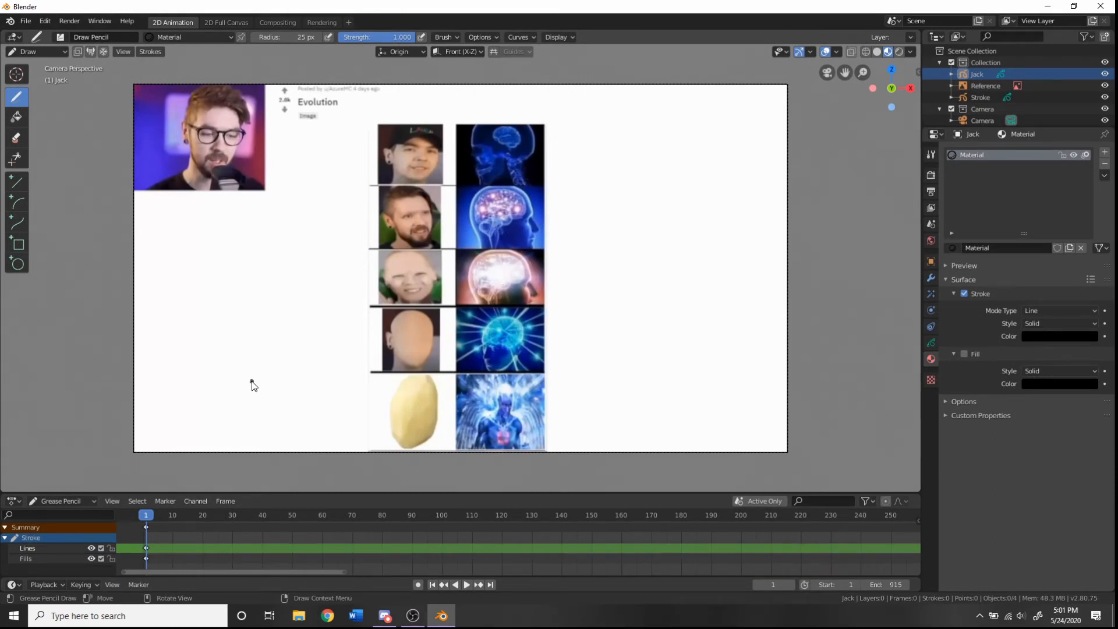
Rename the Stroke channel in the Grease Pencil dope sheet to "Jack" and expand its layers
{"action": "double_click", "coordinate": [30, 537]}
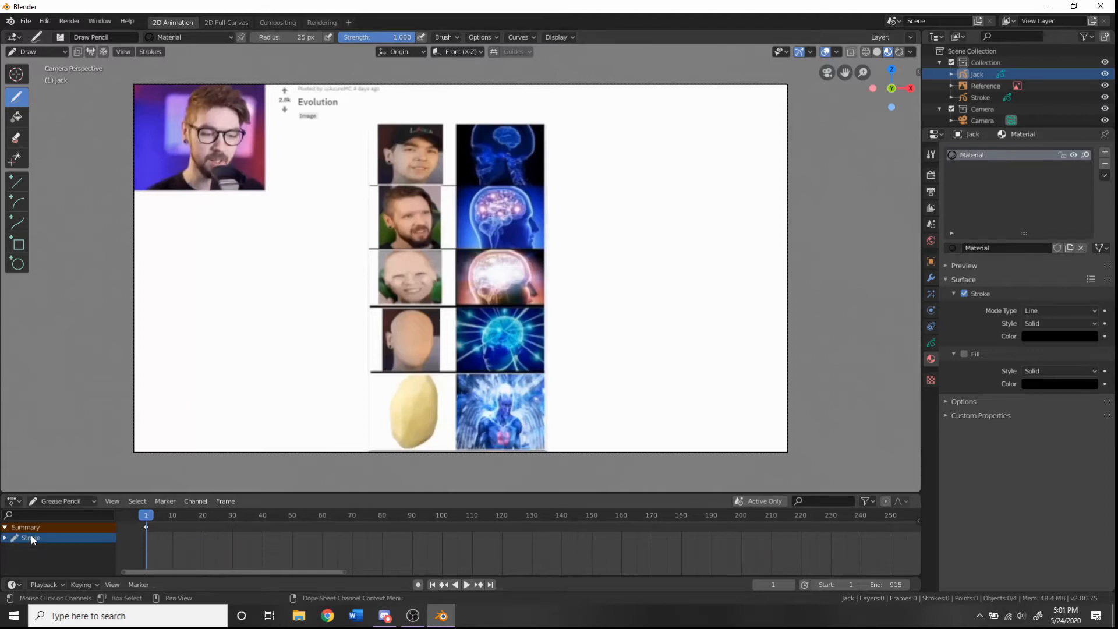
{"action": "type", "text": "Jack"}
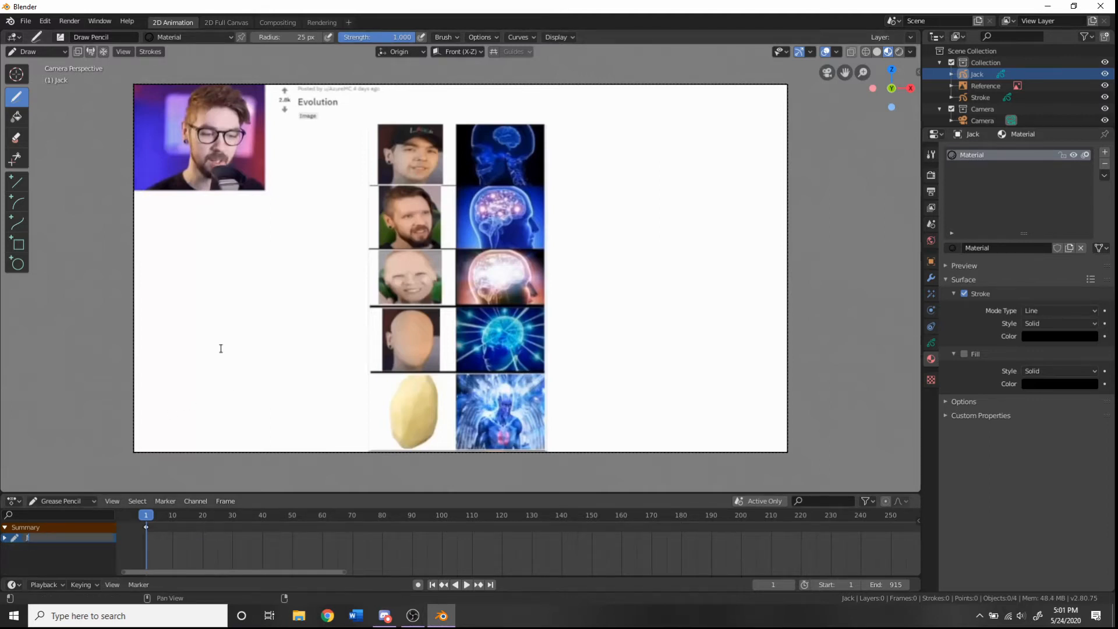
{"action": "key", "text": "Return"}
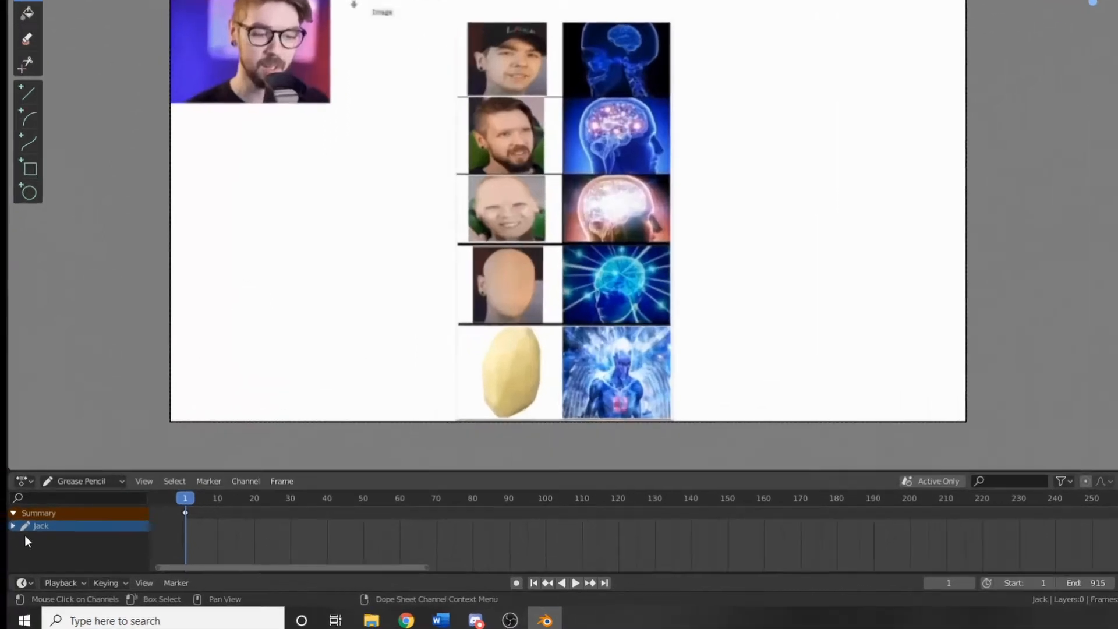
{"action": "left_click", "coordinate": [5, 537]}
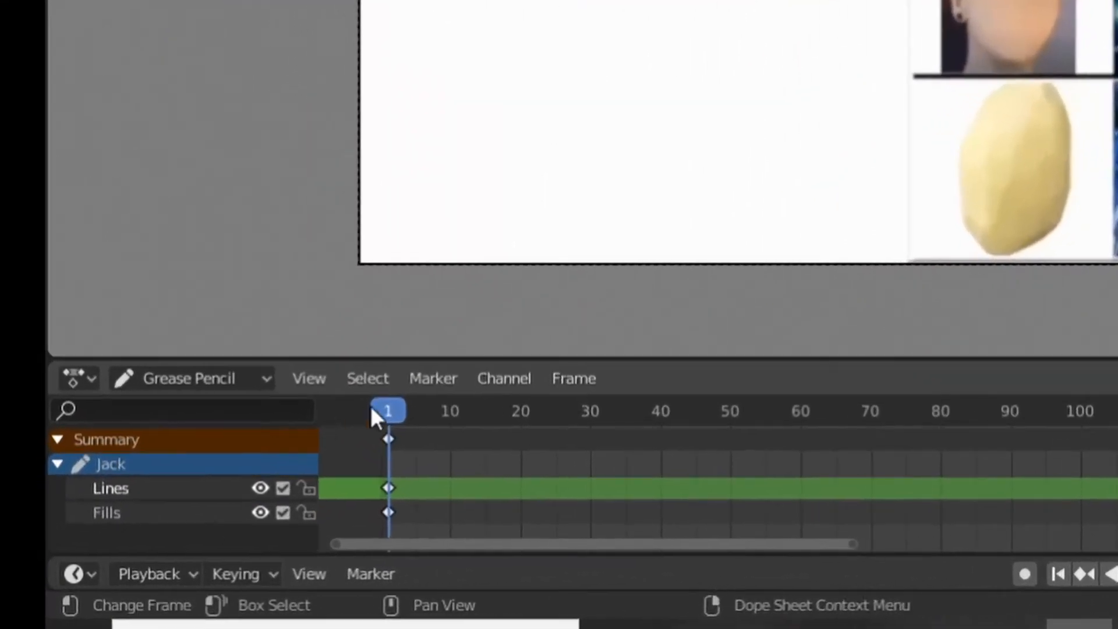
Move the playhead to frame 8, where the reference shows a close-up of the face
{"action": "left_click_drag", "start_coordinate": [408, 406], "coordinate": [449, 407]}
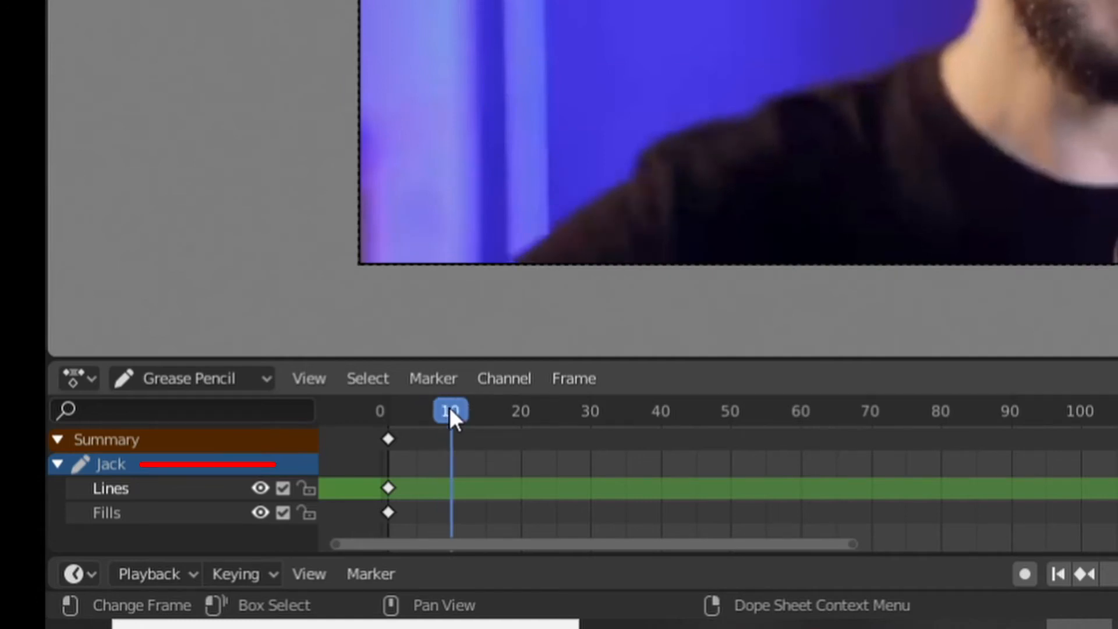
{"action": "left_click_drag", "start_coordinate": [449, 406], "coordinate": [439, 414]}
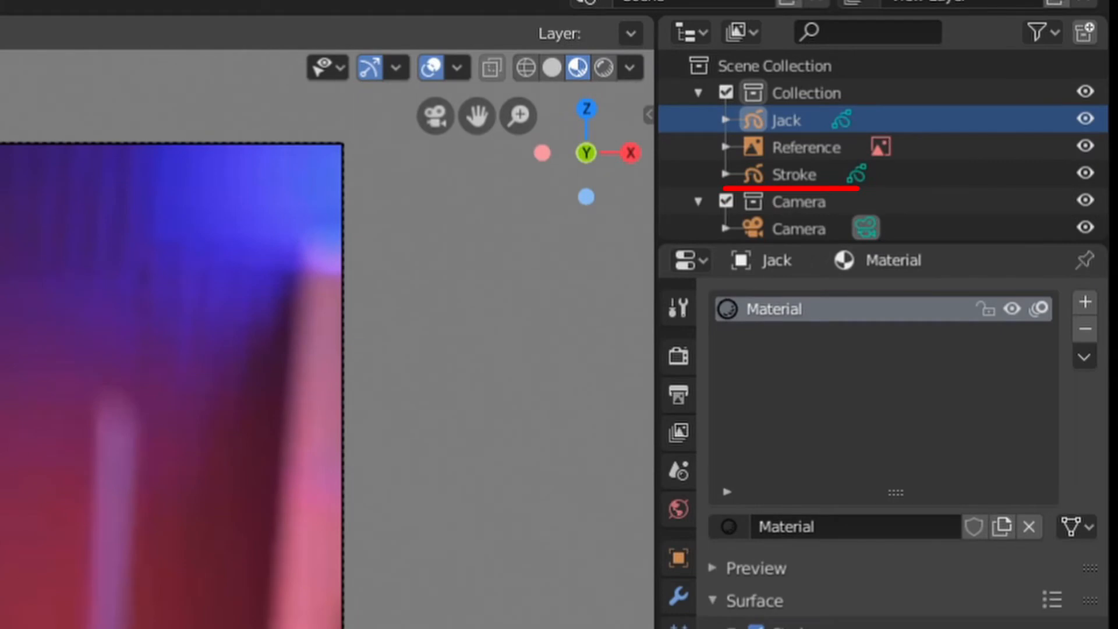
Add a second material to the Jack object and set its stroke color to orange-red
{"action": "left_click", "coordinate": [1085, 301]}
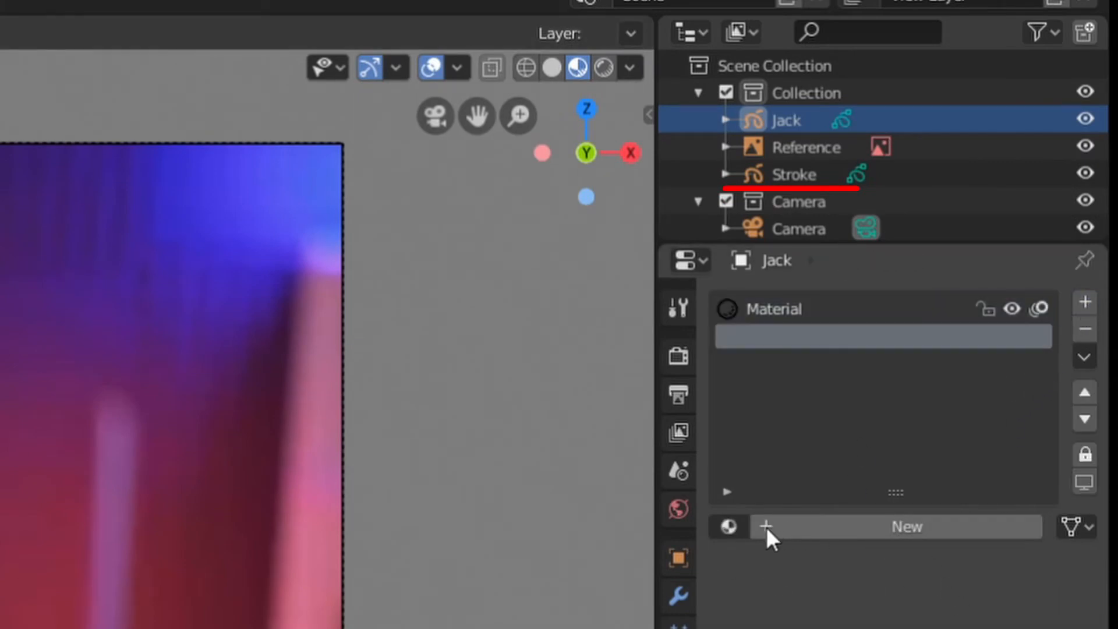
{"action": "left_click", "coordinate": [767, 527]}
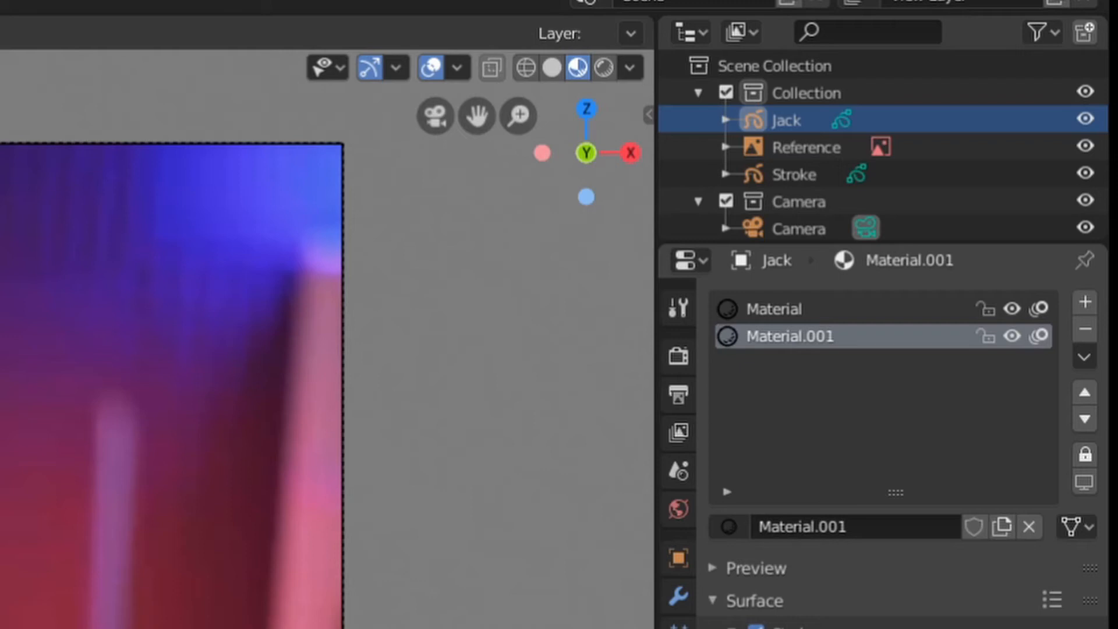
{"action": "left_click_drag", "start_coordinate": [1048, 540], "coordinate": [1061, 368]}
{"action": "left_click_drag", "start_coordinate": [950, 478], "coordinate": [892, 628]}
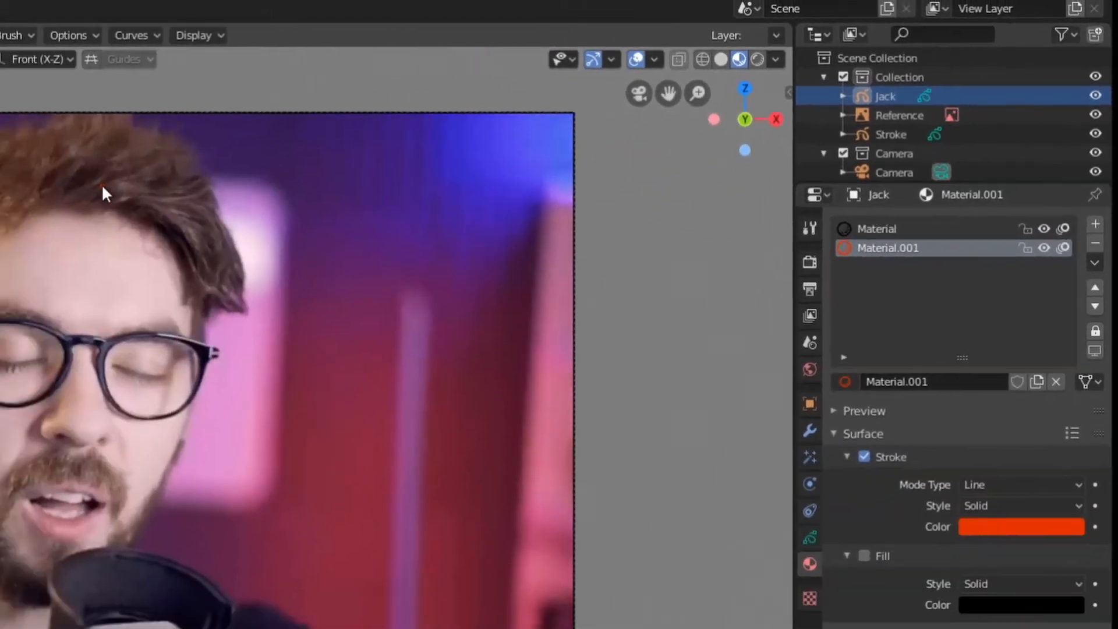
Trace an oval outline around the face in the reference with the orange-red material, and undo it
{"action": "mouse_move", "coordinate": [297, 156]}
{"action": "left_mouse_down"}
{"action": "mouse_move", "coordinate": [228, 168]}
{"action": "mouse_move", "coordinate": [160, 268]}
{"action": "left_mouse_up"}
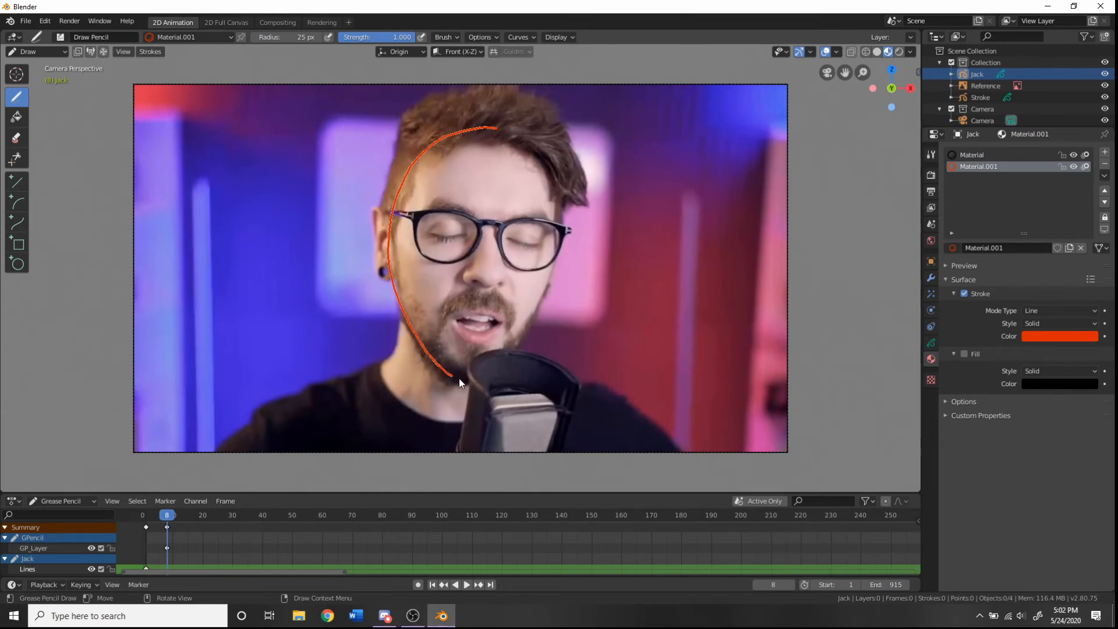
{"action": "mouse_move", "coordinate": [459, 378]}
{"action": "left_mouse_down"}
{"action": "mouse_move", "coordinate": [515, 362]}
{"action": "mouse_move", "coordinate": [561, 273]}
{"action": "mouse_move", "coordinate": [559, 175]}
{"action": "left_mouse_up"}
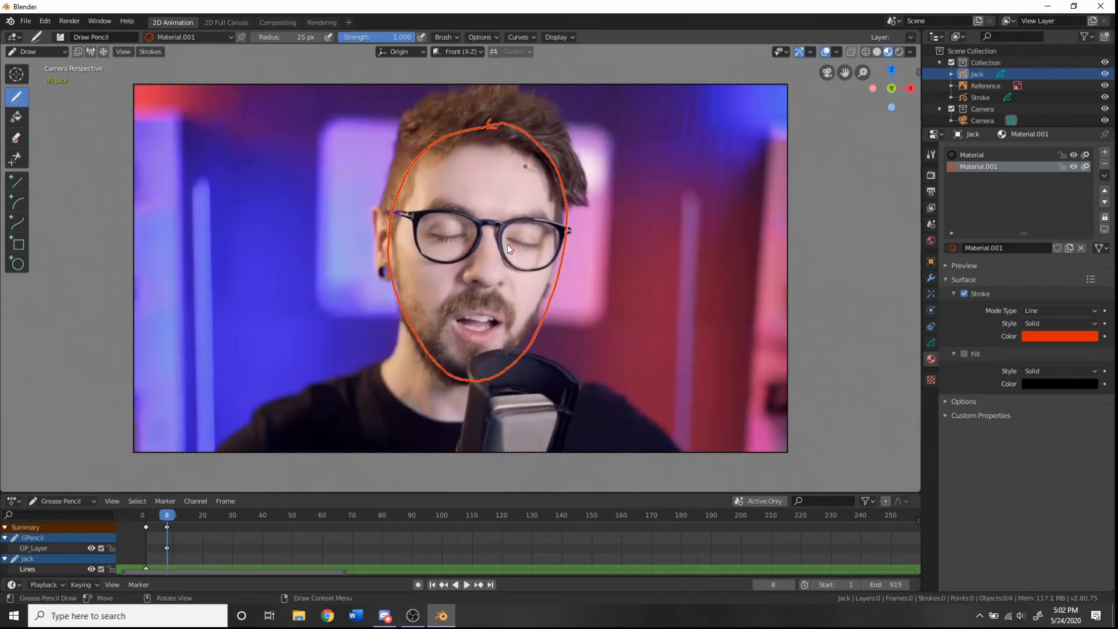
{"action": "key", "text": "ctrl+z"}
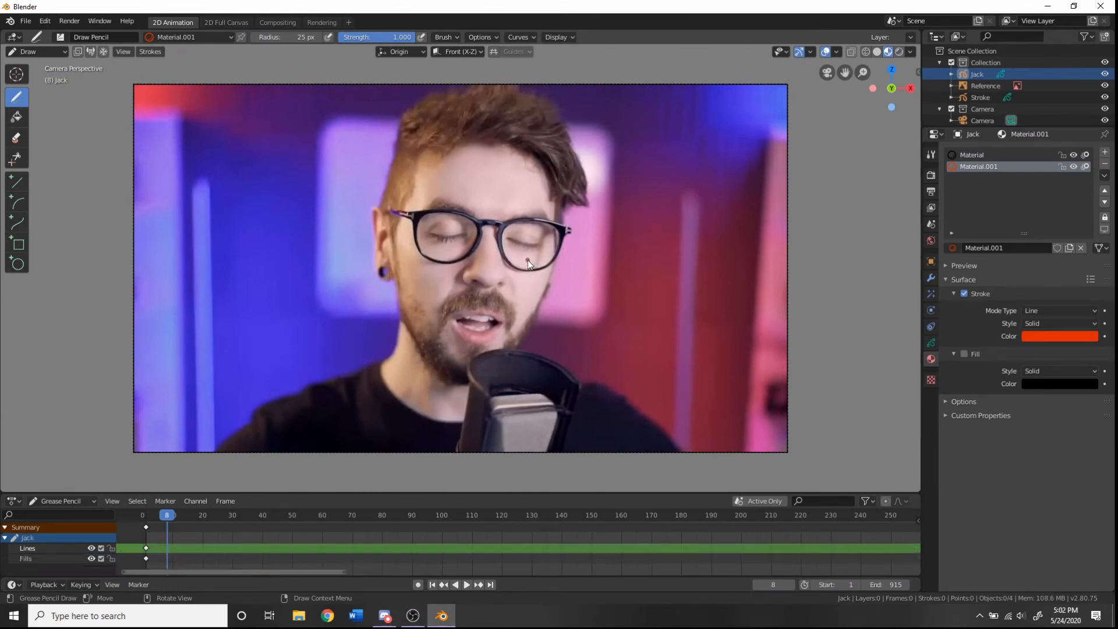
In Object Mode, move the Reference along the negative X axis to leave blank drawing space beside the face
{"action": "left_click", "coordinate": [35, 51]}
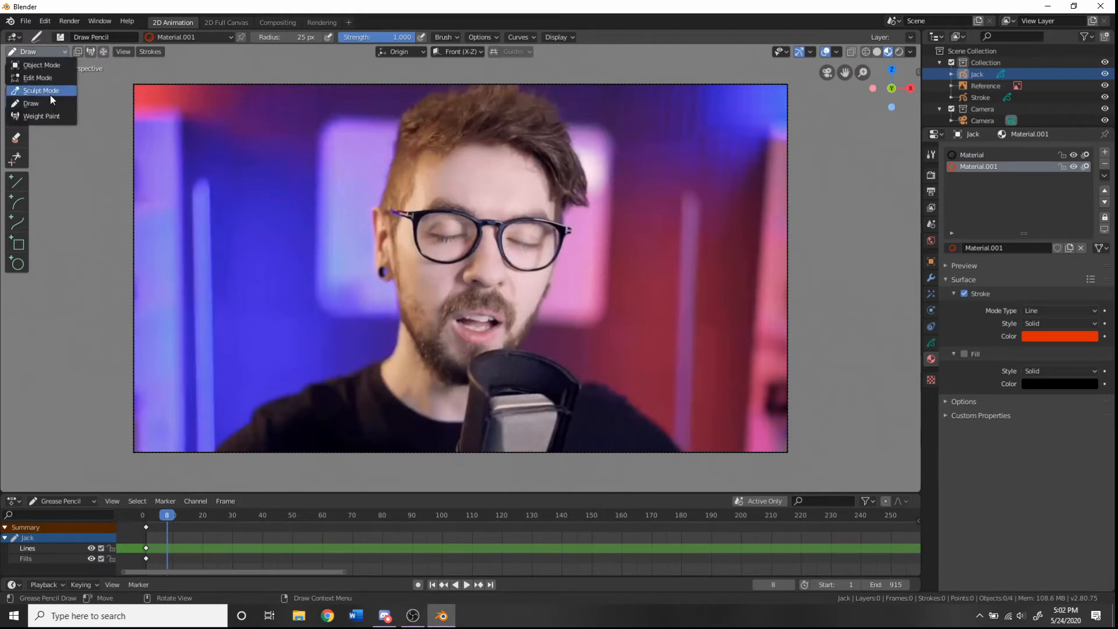
{"action": "left_click", "coordinate": [43, 64]}
{"action": "left_click", "coordinate": [984, 86]}
{"action": "left_click_drag", "start_coordinate": [508, 268], "coordinate": [274, 268]}
Select the Jack Grease Pencil object again and return it to Draw mode
{"action": "left_click_drag", "start_coordinate": [981, 75], "coordinate": [984, 74]}
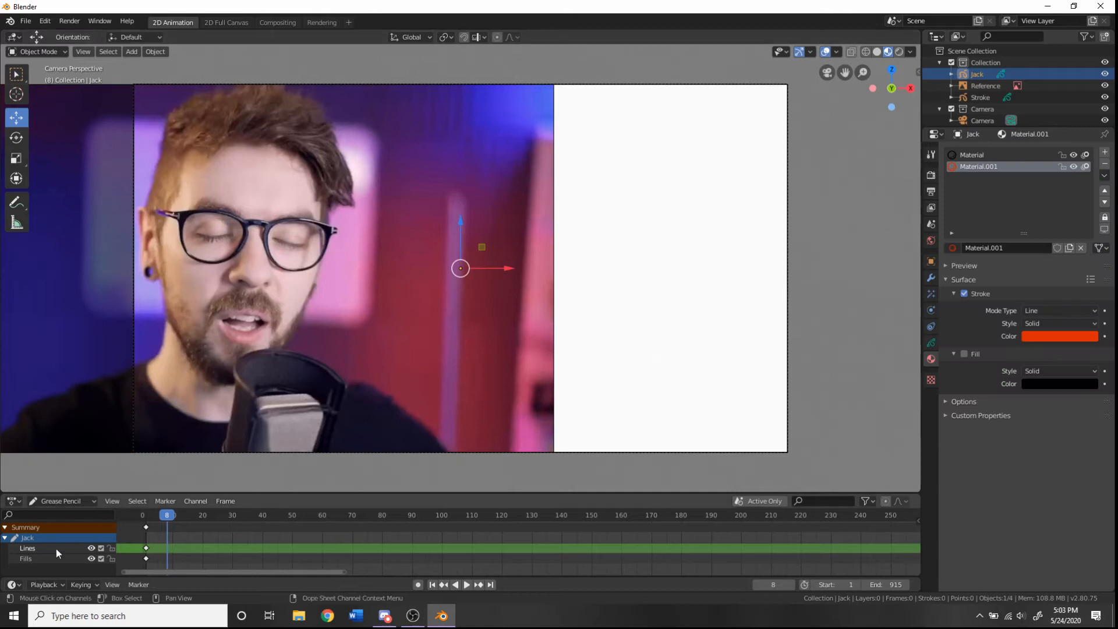
{"action": "left_click", "coordinate": [37, 52]}
{"action": "left_click", "coordinate": [40, 99]}
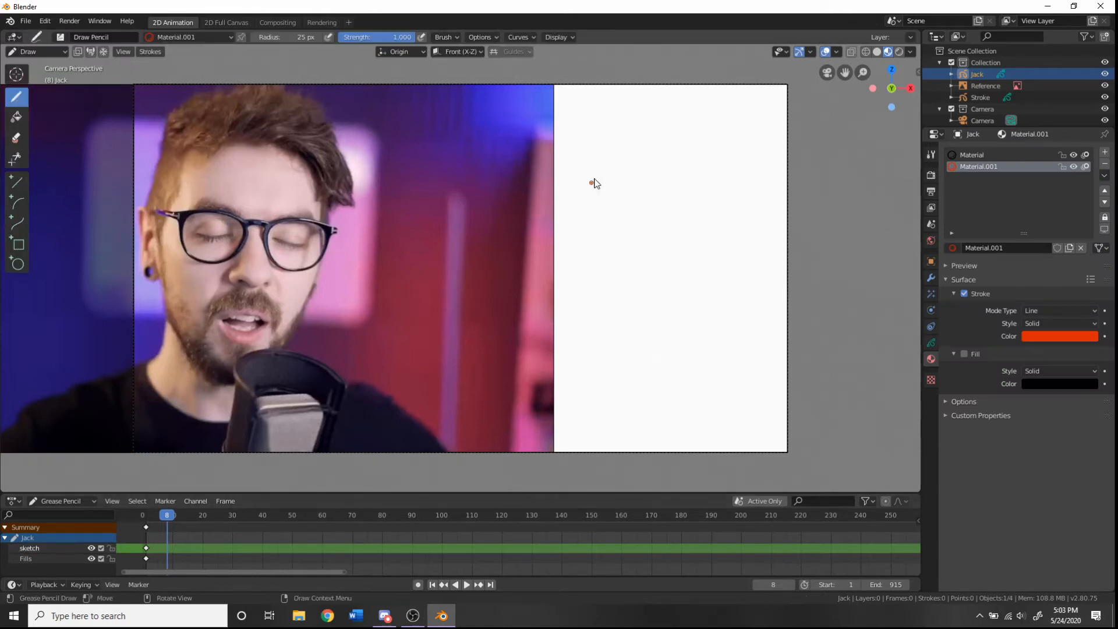
Sketch the head circle with a center line, the jaw, the neck and the shoulders beside the reference
{"action": "mouse_move", "coordinate": [596, 143]}
{"action": "left_mouse_down"}
{"action": "mouse_move", "coordinate": [692, 252]}
{"action": "mouse_move", "coordinate": [589, 140]}
{"action": "mouse_move", "coordinate": [619, 220]}
{"action": "mouse_move", "coordinate": [612, 312]}
{"action": "left_mouse_up"}
{"action": "mouse_move", "coordinate": [539, 305]}
{"action": "left_mouse_down"}
{"action": "mouse_move", "coordinate": [608, 333]}
{"action": "mouse_move", "coordinate": [696, 280]}
{"action": "left_mouse_up"}
{"action": "left_click_drag", "start_coordinate": [659, 311], "coordinate": [693, 279]}
{"action": "left_click_drag", "start_coordinate": [693, 209], "coordinate": [690, 288]}
{"action": "mouse_move", "coordinate": [696, 280]}
{"action": "left_mouse_down"}
{"action": "mouse_move", "coordinate": [634, 332]}
{"action": "mouse_move", "coordinate": [583, 352]}
{"action": "left_mouse_up"}
{"action": "left_click_drag", "start_coordinate": [638, 329], "coordinate": [643, 354]}
{"action": "mouse_move", "coordinate": [579, 357]}
{"action": "left_mouse_down"}
{"action": "mouse_move", "coordinate": [532, 367]}
{"action": "mouse_move", "coordinate": [470, 404]}
{"action": "left_mouse_up"}
{"action": "left_click_drag", "start_coordinate": [645, 359], "coordinate": [689, 421]}
Sketch the facial features on the head: nose, glasses, mouth and both eyebrows
{"action": "mouse_move", "coordinate": [618, 216]}
{"action": "left_mouse_down"}
{"action": "mouse_move", "coordinate": [603, 257]}
{"action": "mouse_move", "coordinate": [635, 251]}
{"action": "left_mouse_up"}
{"action": "mouse_move", "coordinate": [615, 214]}
{"action": "left_mouse_down"}
{"action": "mouse_move", "coordinate": [636, 249]}
{"action": "mouse_move", "coordinate": [603, 260]}
{"action": "left_mouse_up"}
{"action": "left_click_drag", "start_coordinate": [640, 218], "coordinate": [699, 216]}
{"action": "mouse_move", "coordinate": [641, 218]}
{"action": "left_mouse_down"}
{"action": "mouse_move", "coordinate": [650, 241]}
{"action": "mouse_move", "coordinate": [691, 239]}
{"action": "left_mouse_up"}
{"action": "mouse_move", "coordinate": [641, 223]}
{"action": "left_mouse_down"}
{"action": "mouse_move", "coordinate": [608, 219]}
{"action": "mouse_move", "coordinate": [596, 248]}
{"action": "left_mouse_up"}
{"action": "mouse_move", "coordinate": [595, 249]}
{"action": "left_mouse_down"}
{"action": "mouse_move", "coordinate": [556, 251]}
{"action": "mouse_move", "coordinate": [543, 218]}
{"action": "left_mouse_up"}
{"action": "mouse_move", "coordinate": [547, 214]}
{"action": "left_mouse_down"}
{"action": "mouse_move", "coordinate": [602, 217]}
{"action": "mouse_move", "coordinate": [556, 251]}
{"action": "left_mouse_up"}
{"action": "left_click_drag", "start_coordinate": [568, 256], "coordinate": [600, 242]}
{"action": "left_click_drag", "start_coordinate": [547, 213], "coordinate": [521, 211]}
{"action": "left_click_drag", "start_coordinate": [693, 228], "coordinate": [676, 229]}
{"action": "mouse_move", "coordinate": [636, 223]}
{"action": "left_mouse_down"}
{"action": "mouse_move", "coordinate": [652, 252]}
{"action": "mouse_move", "coordinate": [633, 253]}
{"action": "left_mouse_up"}
{"action": "left_click_drag", "start_coordinate": [625, 223], "coordinate": [631, 239]}
{"action": "left_click_drag", "start_coordinate": [616, 223], "coordinate": [604, 294]}
{"action": "left_click_drag", "start_coordinate": [642, 206], "coordinate": [684, 207]}
{"action": "left_click_drag", "start_coordinate": [550, 204], "coordinate": [603, 200]}
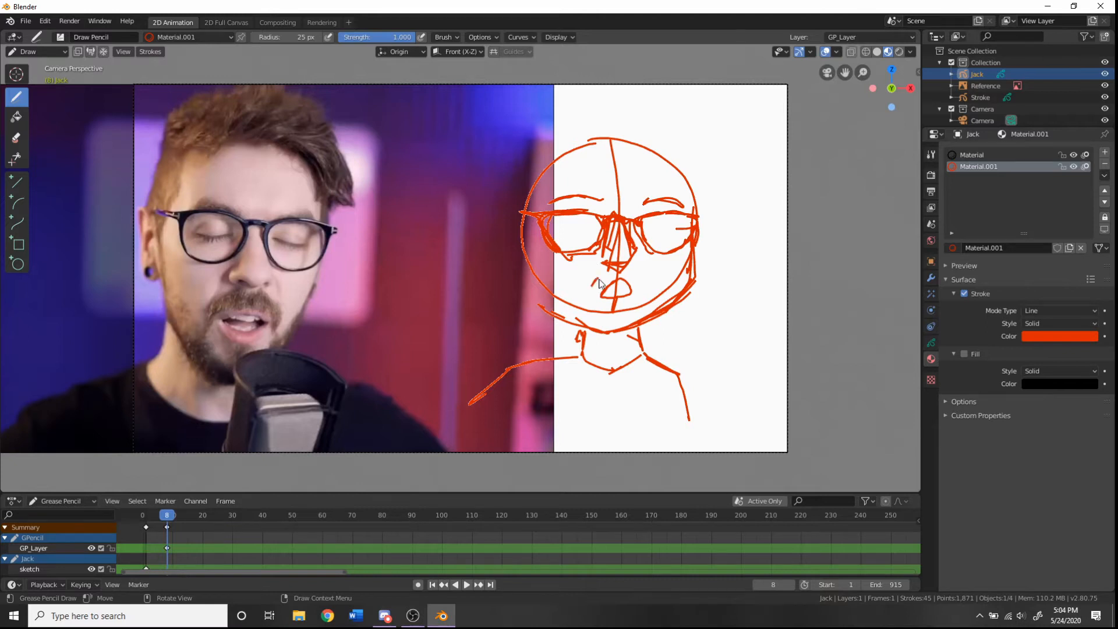
Sketch the ear and the outline of the swept hair around the head
{"action": "mouse_move", "coordinate": [522, 212]}
{"action": "left_mouse_down"}
{"action": "mouse_move", "coordinate": [520, 267]}
{"action": "mouse_move", "coordinate": [515, 259]}
{"action": "mouse_move", "coordinate": [532, 279]}
{"action": "left_mouse_up"}
{"action": "left_click_drag", "start_coordinate": [667, 163], "coordinate": [710, 192]}
{"action": "mouse_move", "coordinate": [548, 135]}
{"action": "left_mouse_down"}
{"action": "mouse_move", "coordinate": [525, 207]}
{"action": "mouse_move", "coordinate": [577, 120]}
{"action": "left_mouse_up"}
{"action": "left_click_drag", "start_coordinate": [576, 120], "coordinate": [632, 120]}
{"action": "left_click_drag", "start_coordinate": [629, 120], "coordinate": [662, 125]}
{"action": "left_click_drag", "start_coordinate": [656, 132], "coordinate": [688, 132]}
{"action": "left_click_drag", "start_coordinate": [688, 136], "coordinate": [697, 152]}
{"action": "left_click_drag", "start_coordinate": [549, 167], "coordinate": [600, 150]}
{"action": "left_click_drag", "start_coordinate": [605, 141], "coordinate": [643, 145]}
{"action": "mouse_move", "coordinate": [641, 145]}
{"action": "left_mouse_down"}
{"action": "mouse_move", "coordinate": [677, 173]}
{"action": "mouse_move", "coordinate": [716, 173]}
{"action": "left_mouse_up"}
{"action": "left_click_drag", "start_coordinate": [715, 177], "coordinate": [694, 196]}
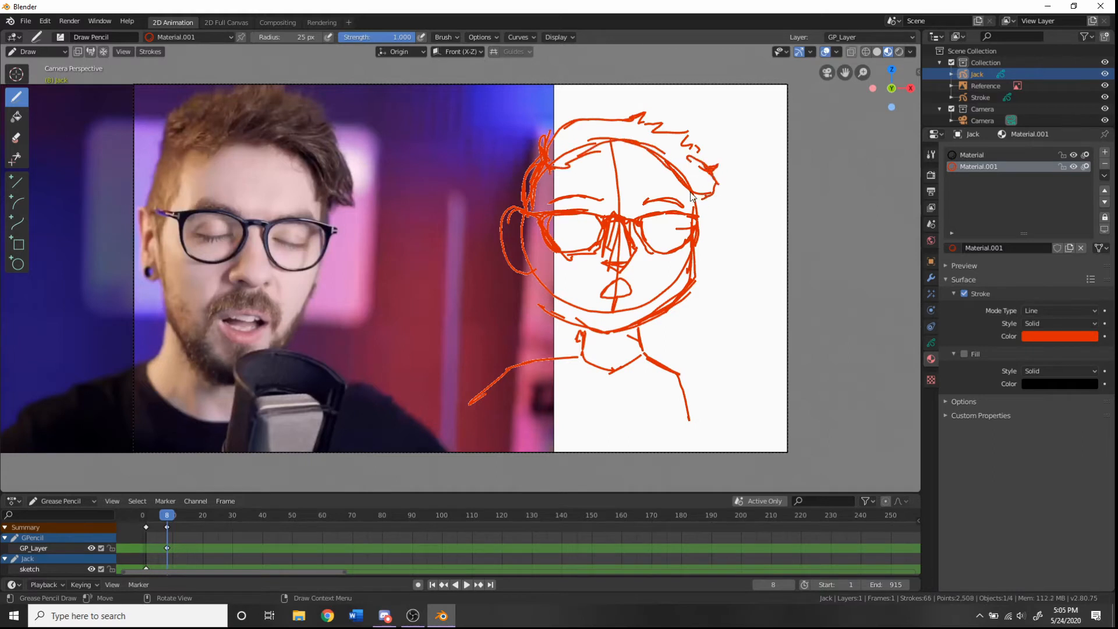
Reinforce the hairline and sketch the closed eyes with lashes inside the glasses
{"action": "left_click_drag", "start_coordinate": [622, 143], "coordinate": [697, 194]}
{"action": "left_click_drag", "start_coordinate": [630, 133], "coordinate": [645, 140]}
{"action": "left_click_drag", "start_coordinate": [561, 229], "coordinate": [598, 225]}
{"action": "left_click_drag", "start_coordinate": [677, 231], "coordinate": [651, 227]}
{"action": "left_click_drag", "start_coordinate": [660, 229], "coordinate": [657, 232]}
{"action": "left_click_drag", "start_coordinate": [669, 231], "coordinate": [669, 234]}
{"action": "left_click_drag", "start_coordinate": [562, 229], "coordinate": [568, 234]}
{"action": "left_click_drag", "start_coordinate": [577, 230], "coordinate": [576, 234]}
{"action": "left_click_drag", "start_coordinate": [585, 229], "coordinate": [586, 233]}
{"action": "left_click_drag", "start_coordinate": [675, 230], "coordinate": [677, 234]}
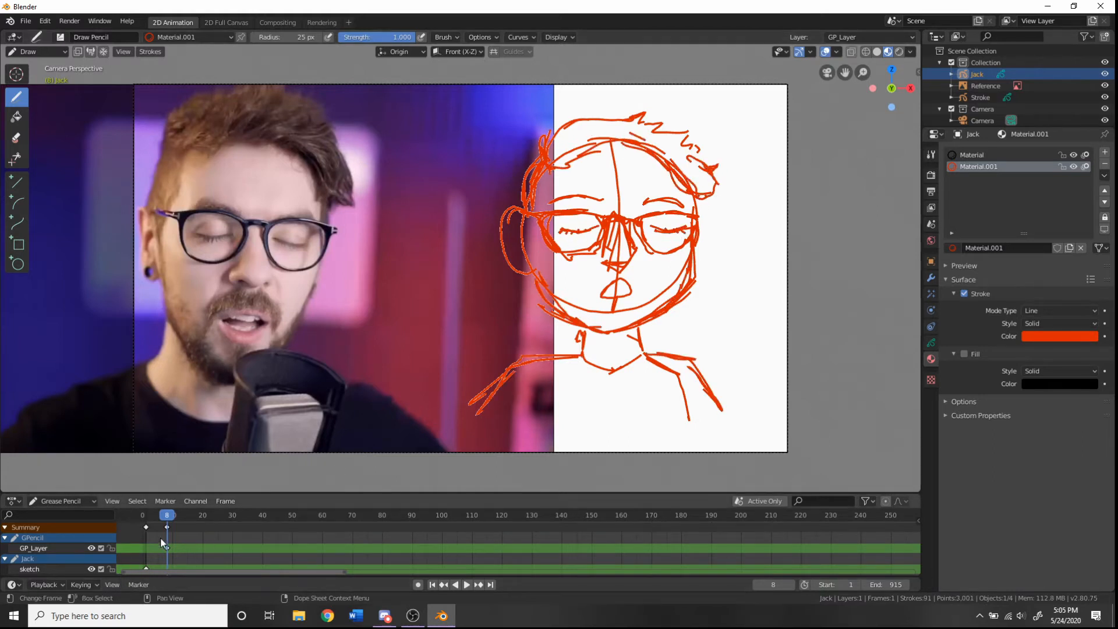
Rename the dope sheet channel called Jack, which holds the sketch and Fills layers, to "nope"
{"action": "scroll", "coordinate": [173, 539], "scroll_direction": "down", "scroll_amount": 1}
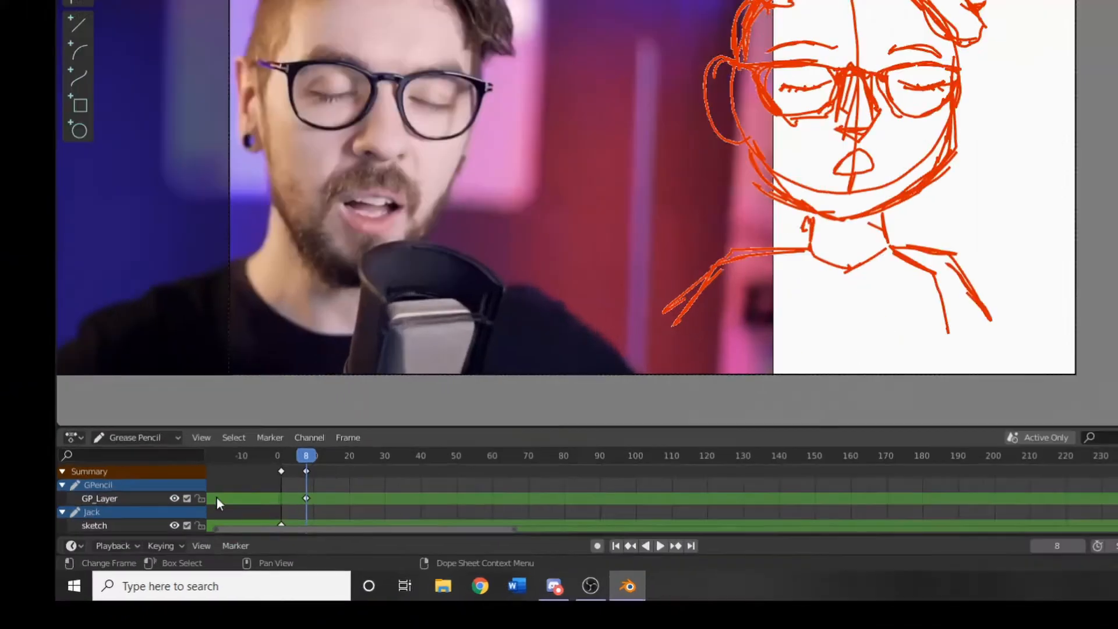
{"action": "scroll", "coordinate": [82, 548], "scroll_direction": "down", "scroll_amount": 2}
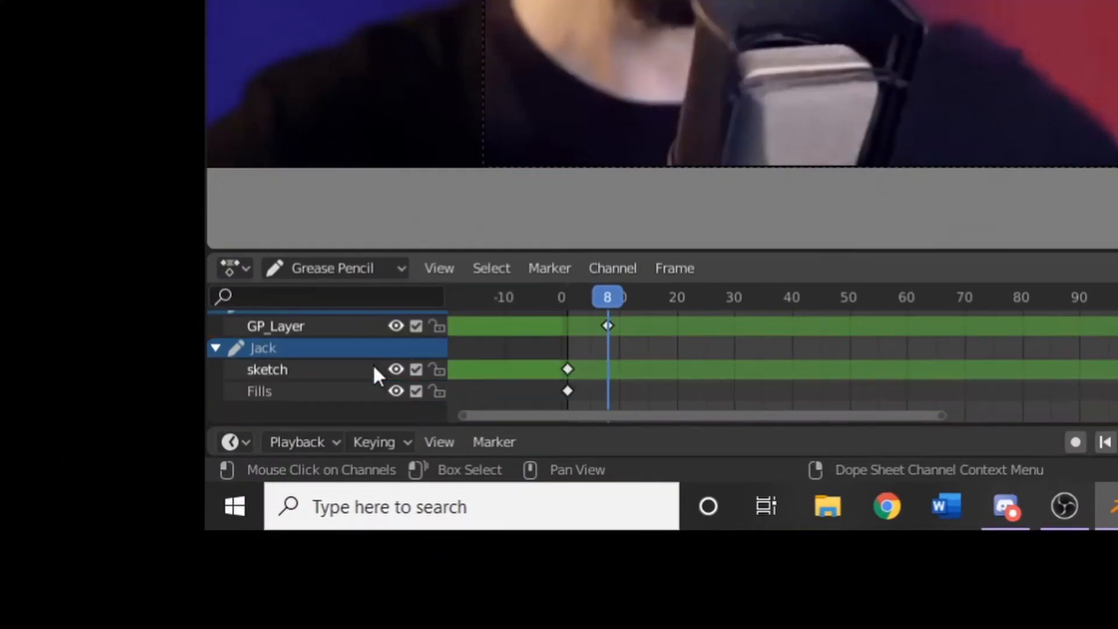
{"action": "double_click", "coordinate": [266, 345]}
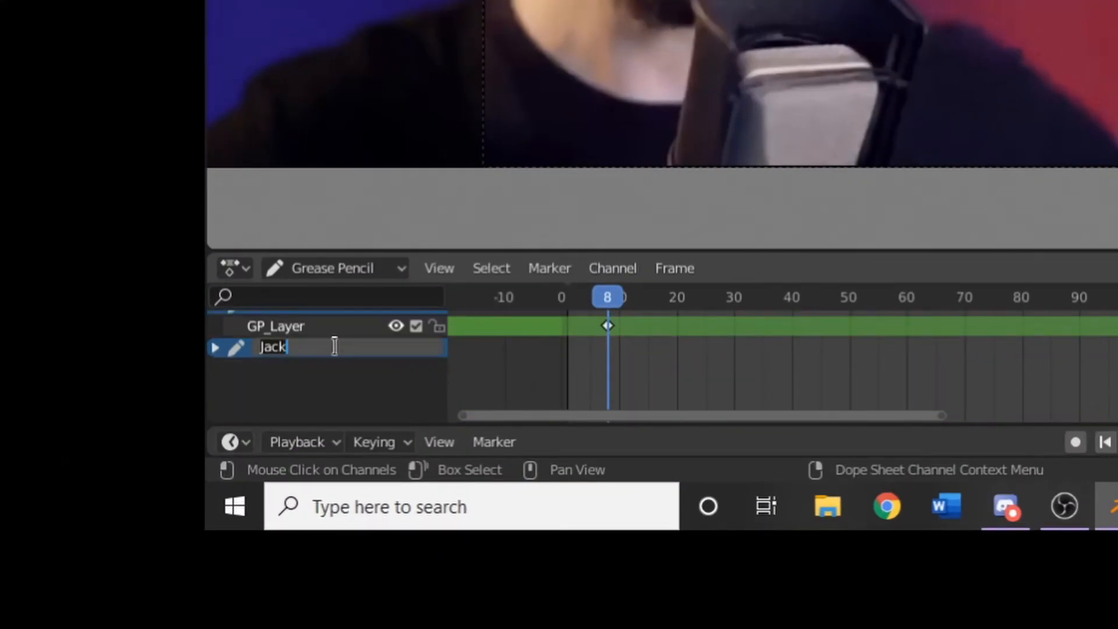
{"action": "type", "text": "nope"}
{"action": "key", "text": "Return"}
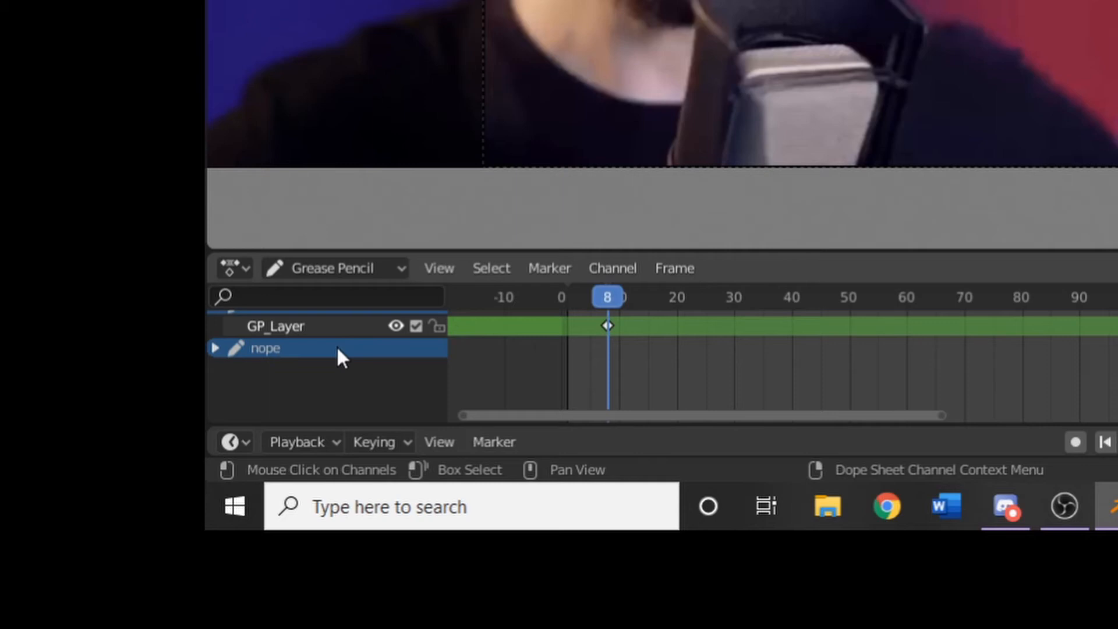
Rename the GPencil channel in the dope sheet to "Jack"
{"action": "scroll", "coordinate": [336, 349], "scroll_direction": "up", "scroll_amount": 2}
{"action": "double_click", "coordinate": [296, 345]}
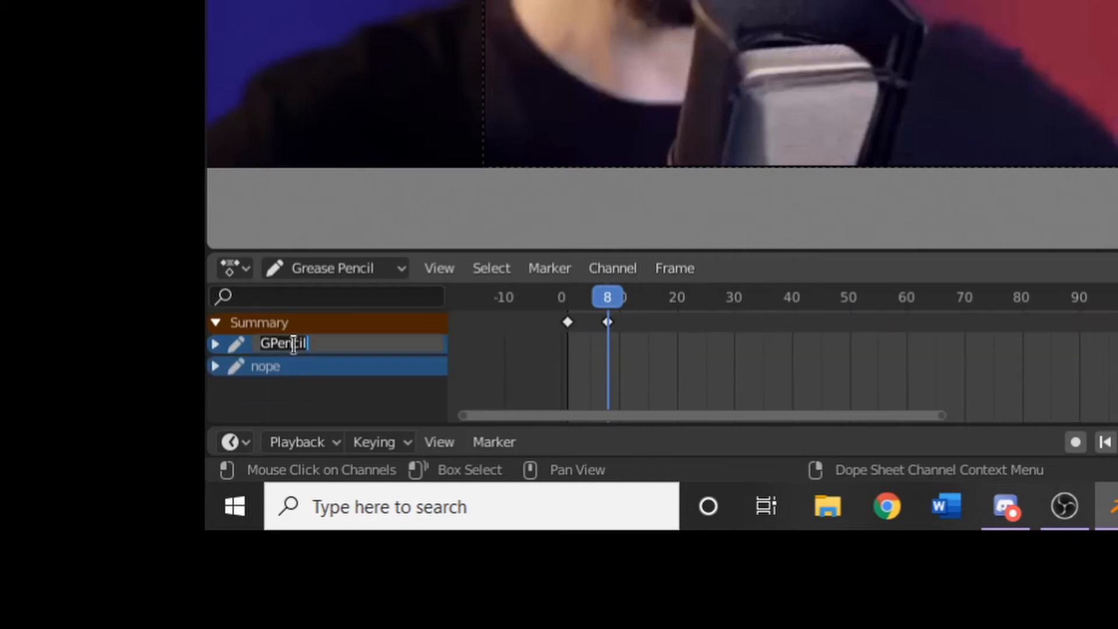
{"action": "type", "text": "Jack"}
{"action": "key", "text": "Return"}
Expand the Jack channel and rename its GP_Layer layer to "sketch"
{"action": "left_click", "coordinate": [215, 344]}
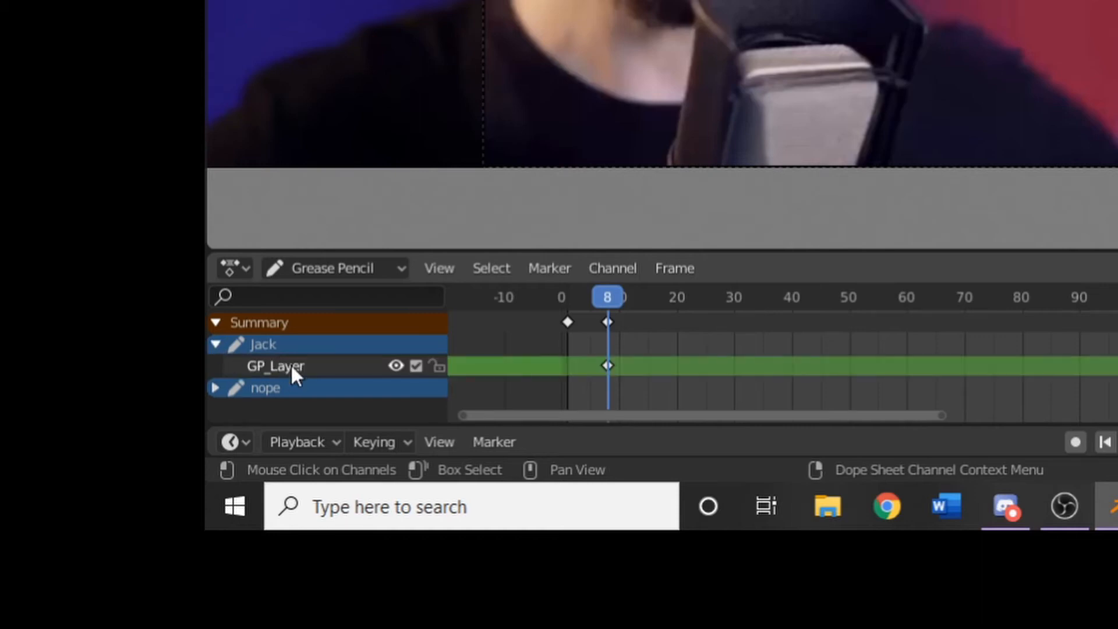
{"action": "double_click", "coordinate": [291, 367]}
{"action": "type", "text": "sketch"}
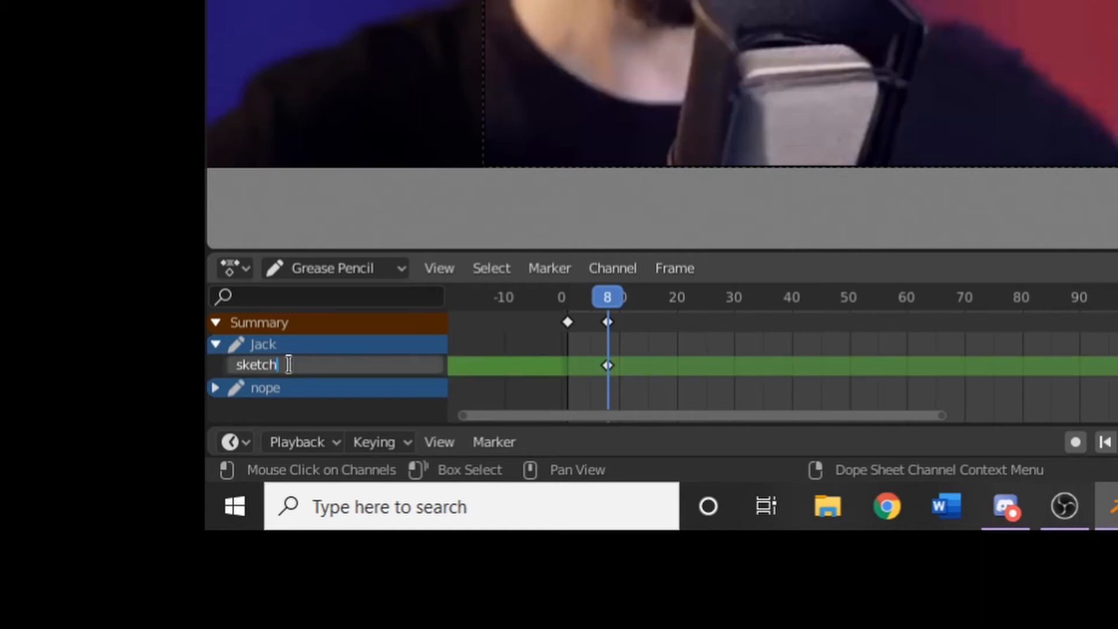
{"action": "key", "text": "Return"}
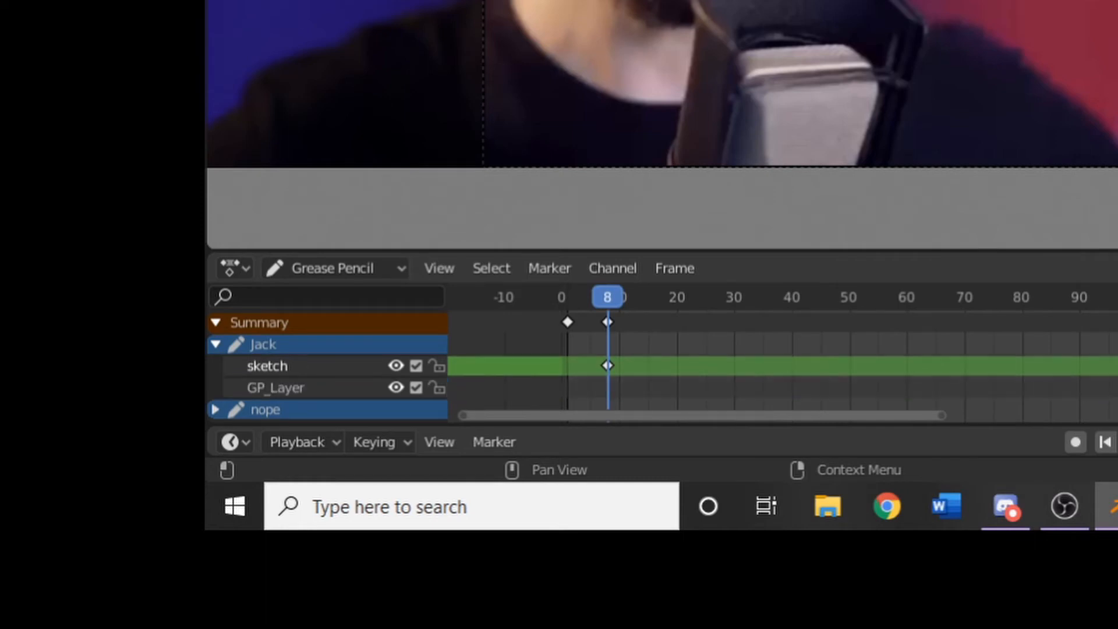
Replace Jack's leftover GP_Layer with a new layer named "fills" placed below the sketch layer
{"action": "left_click", "coordinate": [275, 387]}
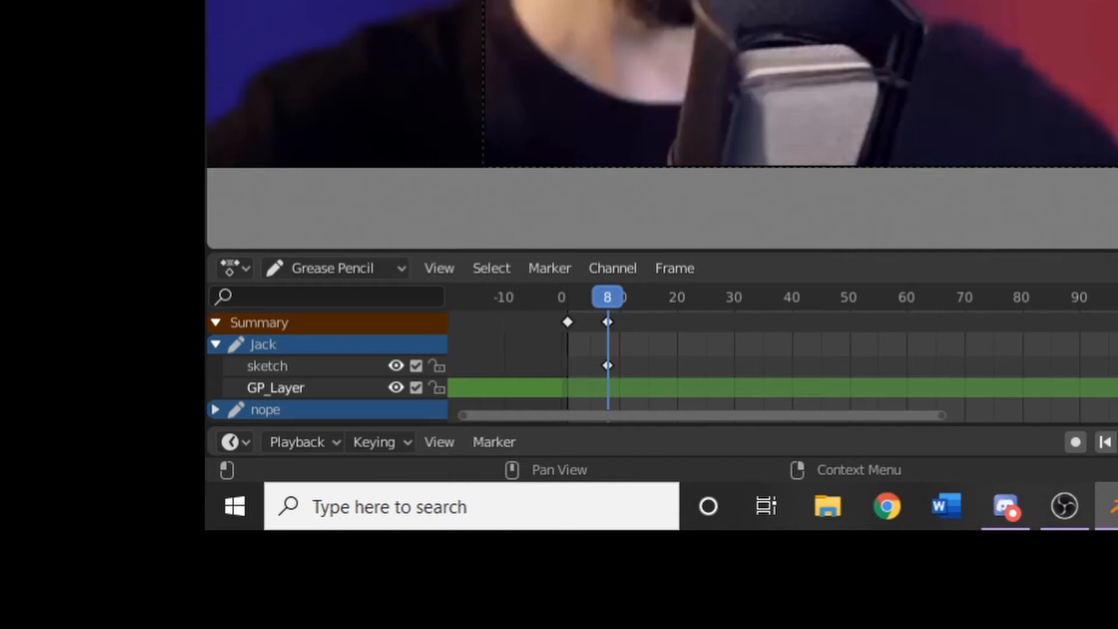
{"action": "key", "text": "Return"}
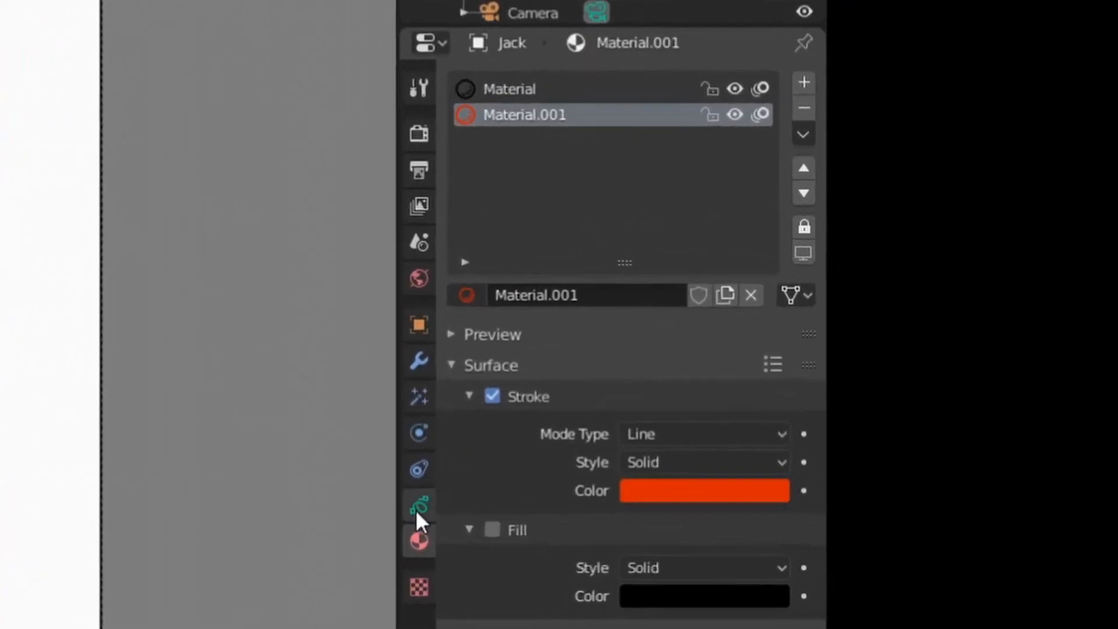
{"action": "left_click", "coordinate": [418, 507]}
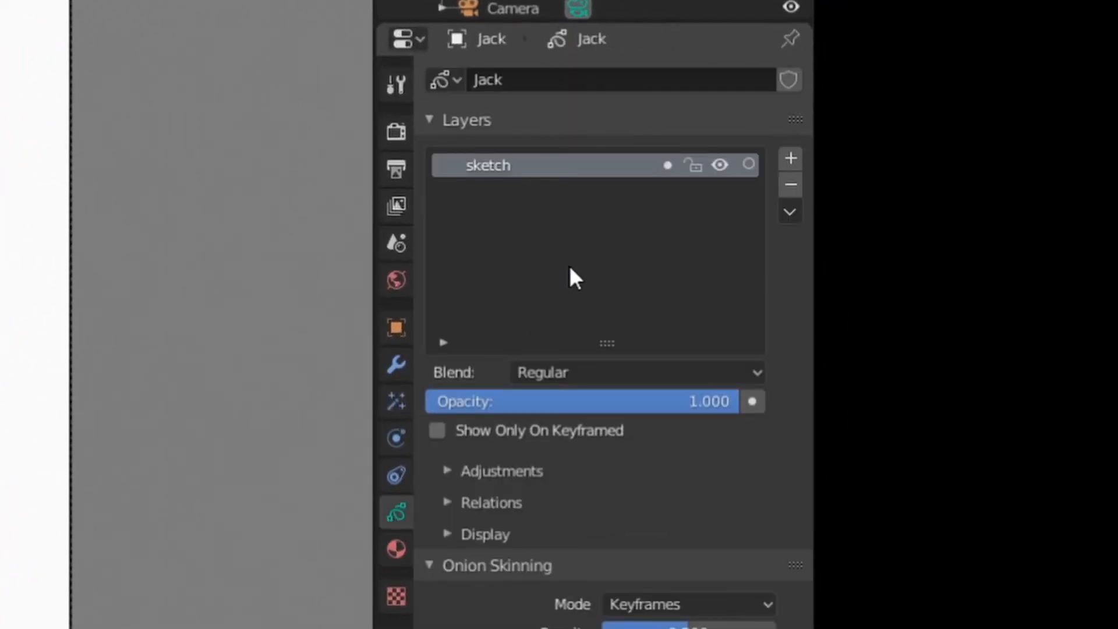
{"action": "left_click", "coordinate": [790, 158]}
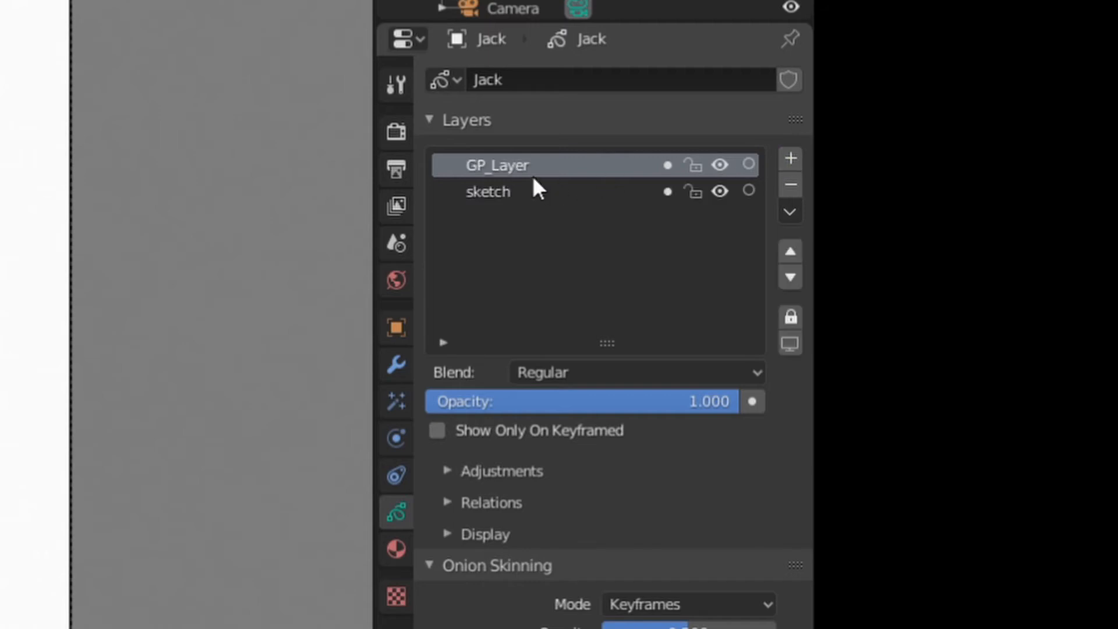
{"action": "left_click", "coordinate": [789, 278]}
{"action": "double_click", "coordinate": [499, 195]}
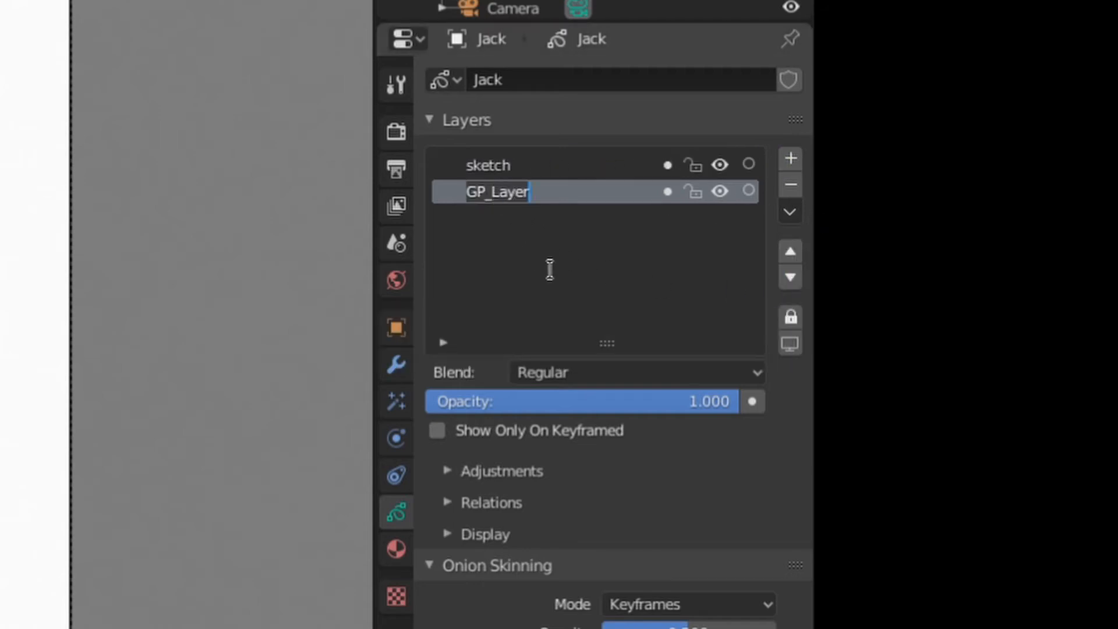
{"action": "type", "text": "fill"}
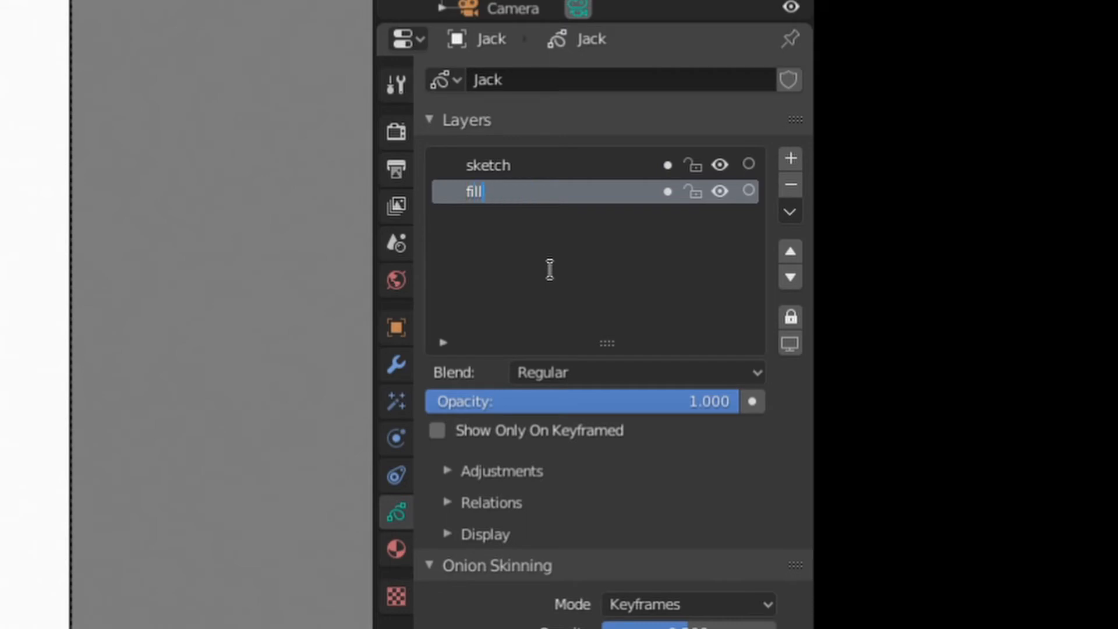
{"action": "type", "text": "s"}
{"action": "key", "text": "Return"}
Add a material to Jack with stroke off and fill on, sampling its fill colour from the dark shirt in the reference
{"action": "left_click", "coordinate": [394, 550]}
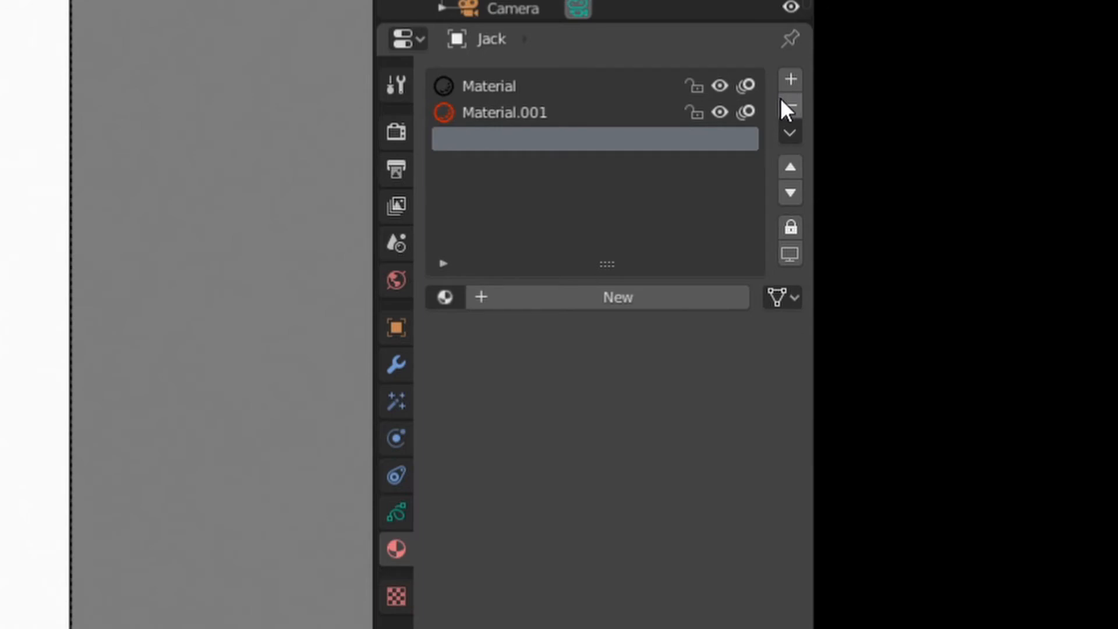
{"action": "left_click", "coordinate": [481, 297]}
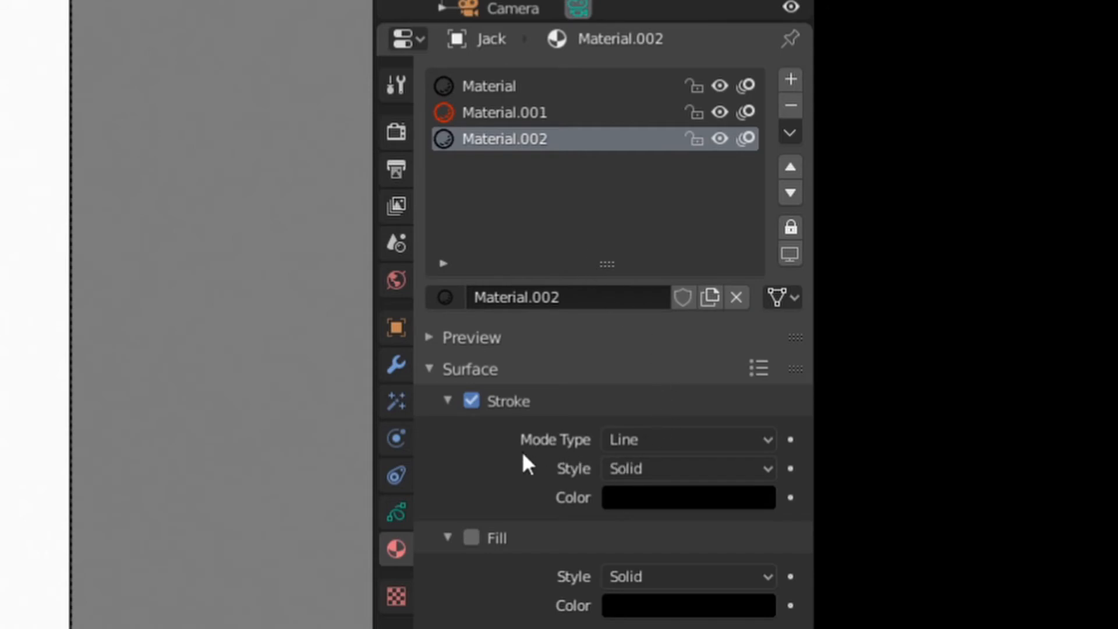
{"action": "left_click", "coordinate": [471, 401]}
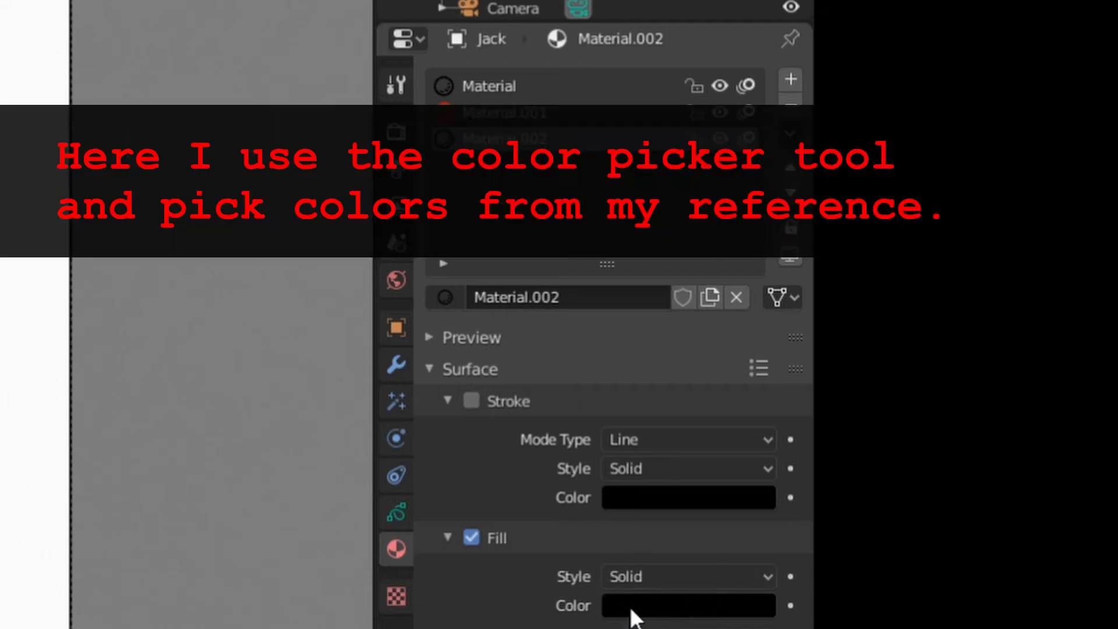
{"action": "left_click", "coordinate": [637, 607]}
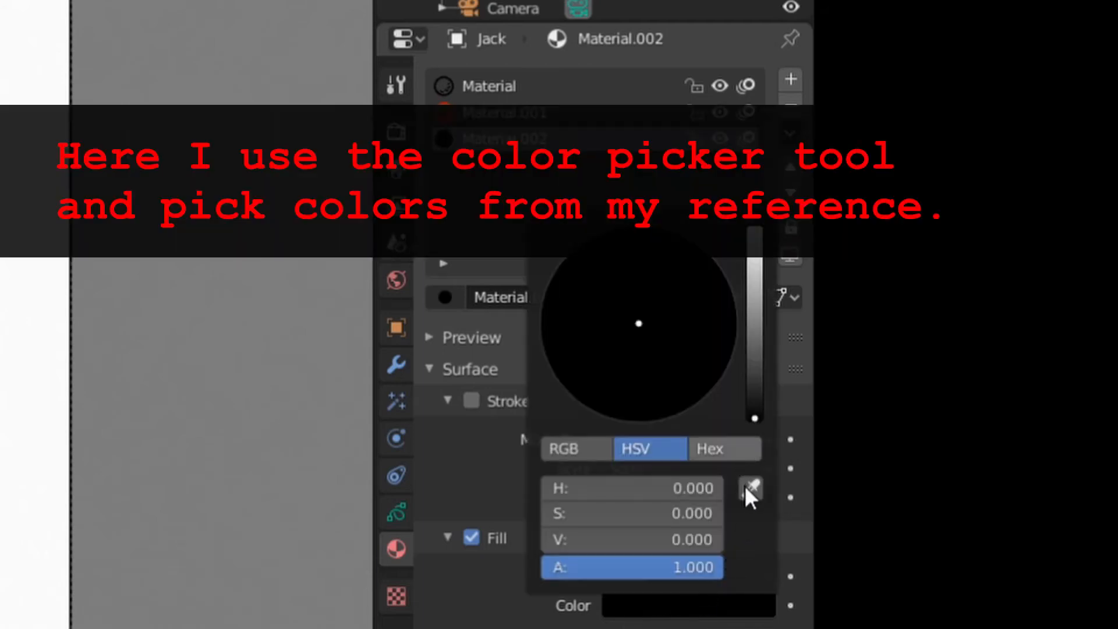
{"action": "left_click", "coordinate": [751, 488]}
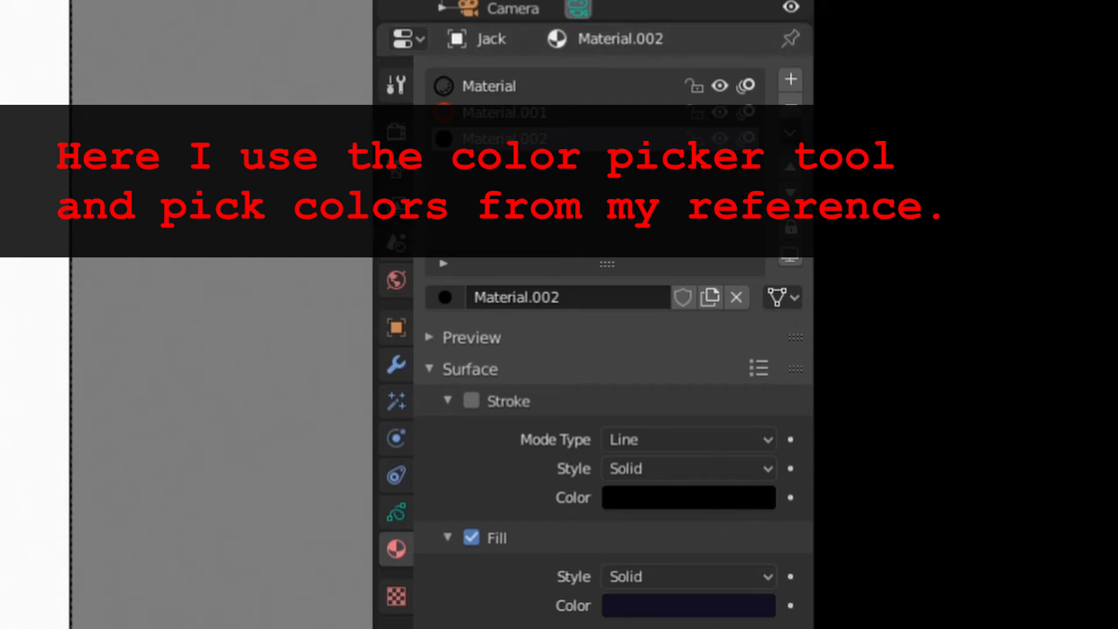
Draw the filled shirt shape along the sketched shoulders and rename its material to "shirt"
{"action": "mouse_move", "coordinate": [494, 395]}
{"action": "left_mouse_down"}
{"action": "mouse_move", "coordinate": [617, 355]}
{"action": "mouse_move", "coordinate": [470, 419]}
{"action": "mouse_move", "coordinate": [483, 408]}
{"action": "left_mouse_up"}
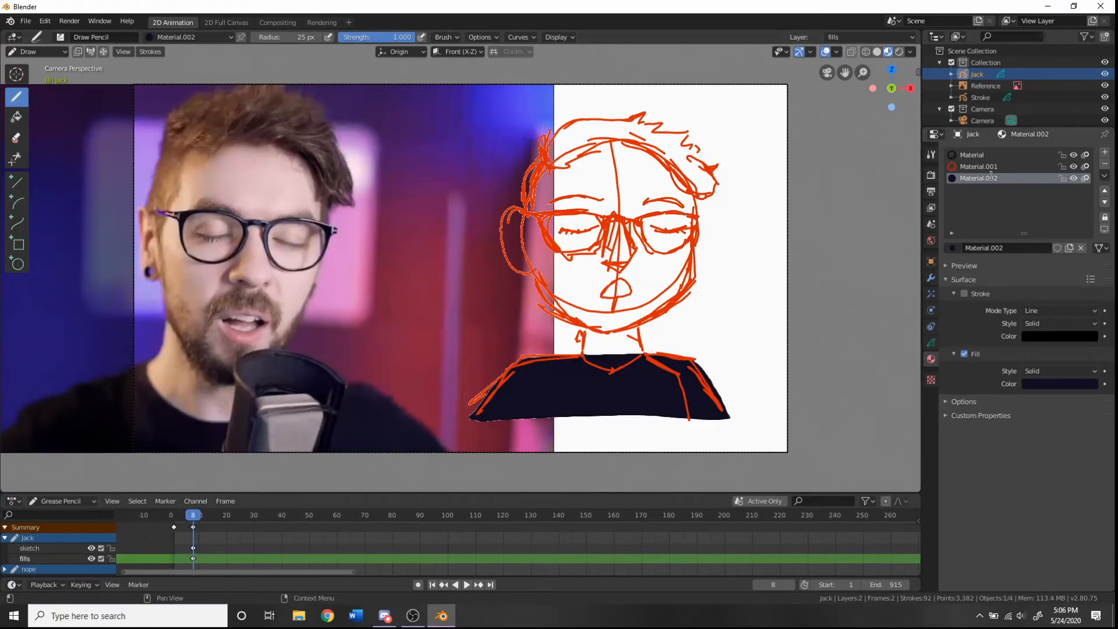
{"action": "double_click", "coordinate": [990, 177]}
{"action": "type", "text": "shirt"}
{"action": "key", "text": "Return"}
Add another fill-only material and sample its fill colour from the skin of the face in the reference
{"action": "left_click", "coordinate": [1102, 153]}
{"action": "left_click", "coordinate": [1017, 247]}
{"action": "left_click", "coordinate": [964, 294]}
{"action": "left_click", "coordinate": [964, 354]}
{"action": "left_click", "coordinate": [1059, 384]}
{"action": "left_click", "coordinate": [1088, 333]}
{"action": "left_click", "coordinate": [292, 274]}
Draw the filled neck, face and ear shapes in the skin colour and rename the material to "FLESH"
{"action": "mouse_move", "coordinate": [600, 328]}
{"action": "left_mouse_down"}
{"action": "mouse_move", "coordinate": [582, 353]}
{"action": "mouse_move", "coordinate": [608, 335]}
{"action": "left_mouse_up"}
{"action": "mouse_move", "coordinate": [546, 164]}
{"action": "left_mouse_down"}
{"action": "mouse_move", "coordinate": [533, 267]}
{"action": "mouse_move", "coordinate": [691, 255]}
{"action": "mouse_move", "coordinate": [547, 163]}
{"action": "left_mouse_up"}
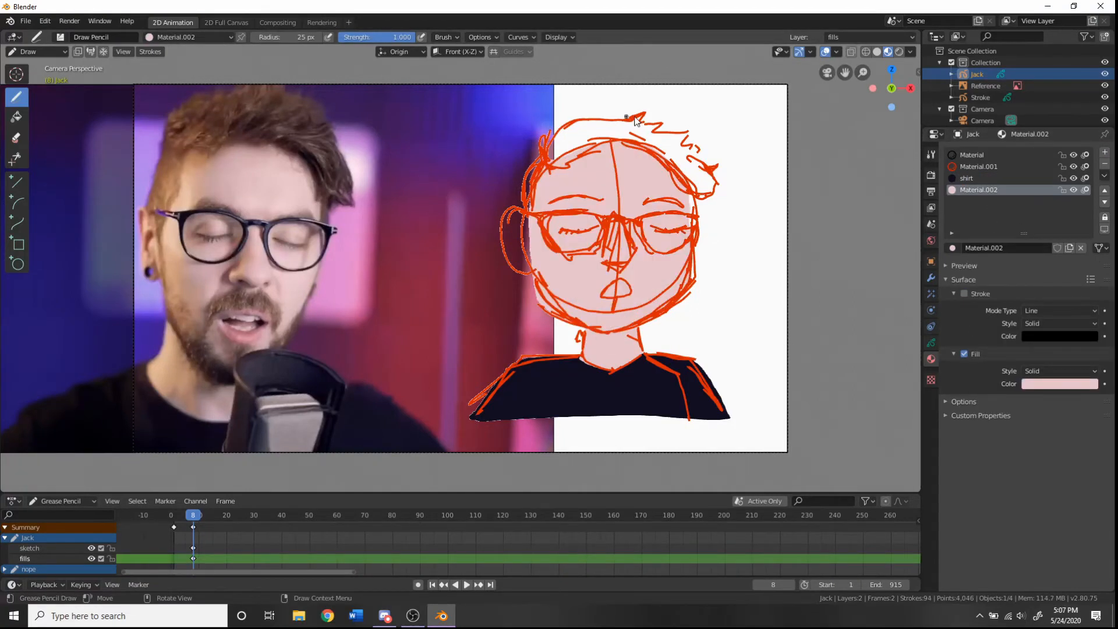
{"action": "mouse_move", "coordinate": [530, 223]}
{"action": "left_mouse_down"}
{"action": "mouse_move", "coordinate": [516, 263]}
{"action": "mouse_move", "coordinate": [531, 272]}
{"action": "left_mouse_up"}
{"action": "key", "text": "ctrl+z"}
{"action": "left_click", "coordinate": [92, 548]}
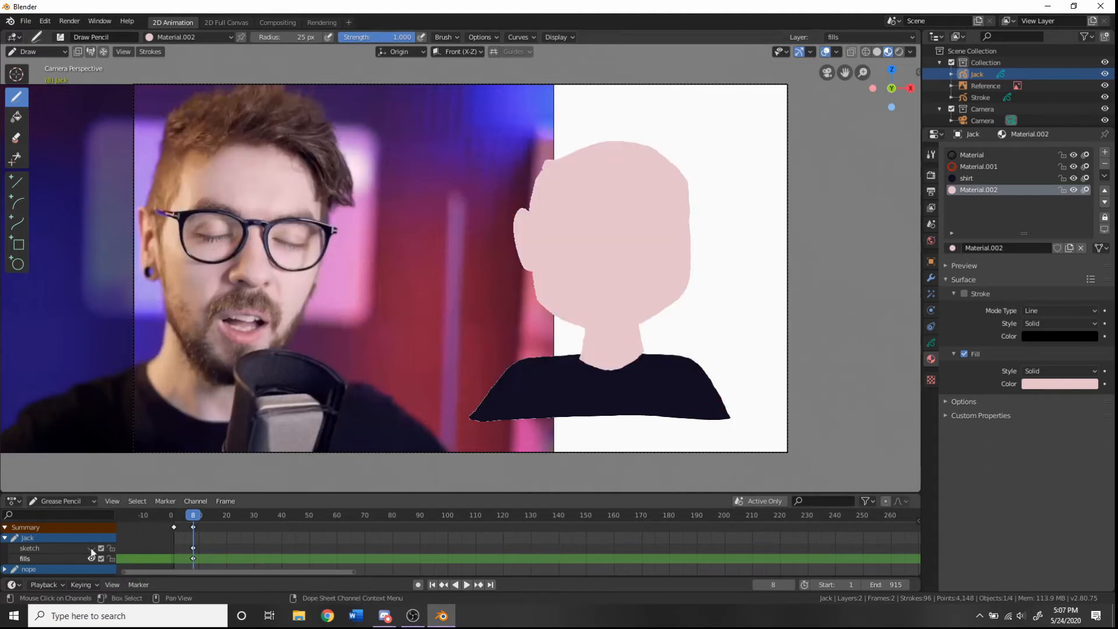
{"action": "left_click", "coordinate": [91, 548]}
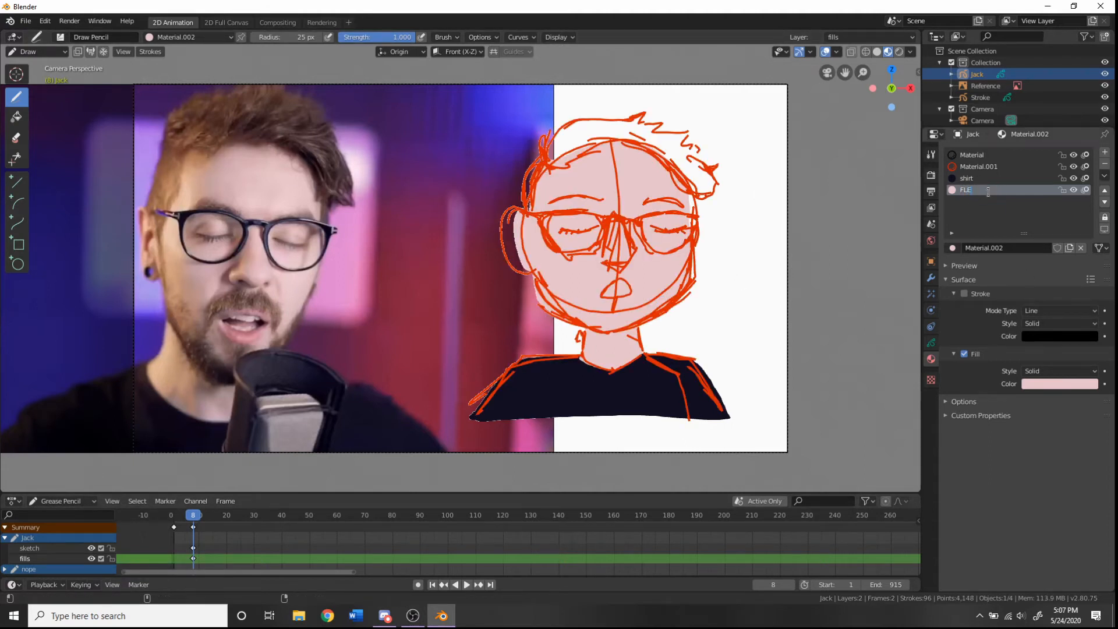
Add a fill-only material sampled from the lighter side hair in the reference and fill the hair patch above the ear
{"action": "left_click", "coordinate": [1105, 152]}
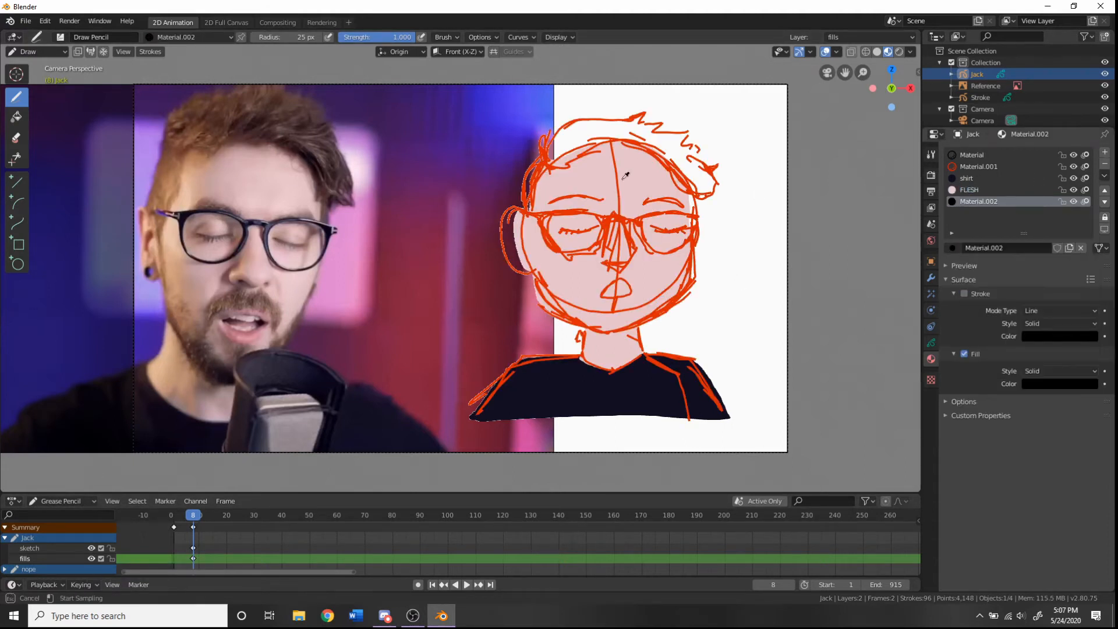
{"action": "left_click", "coordinate": [293, 100]}
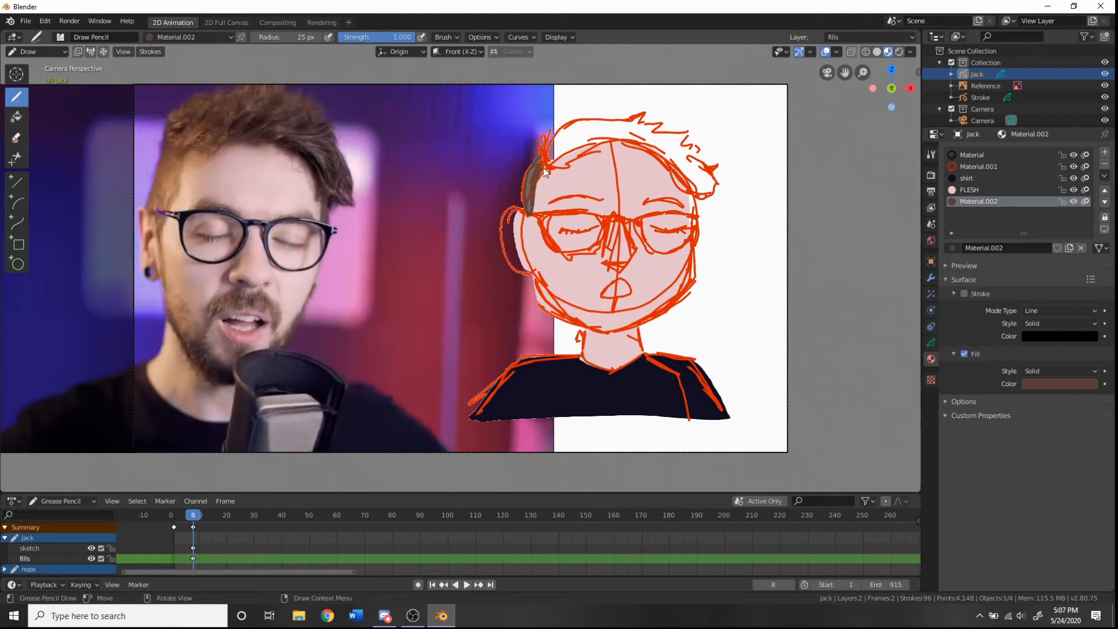
{"action": "key", "text": "e"}
{"action": "left_click", "coordinate": [174, 169]}
{"action": "key", "text": "e"}
{"action": "left_click", "coordinate": [166, 152]}
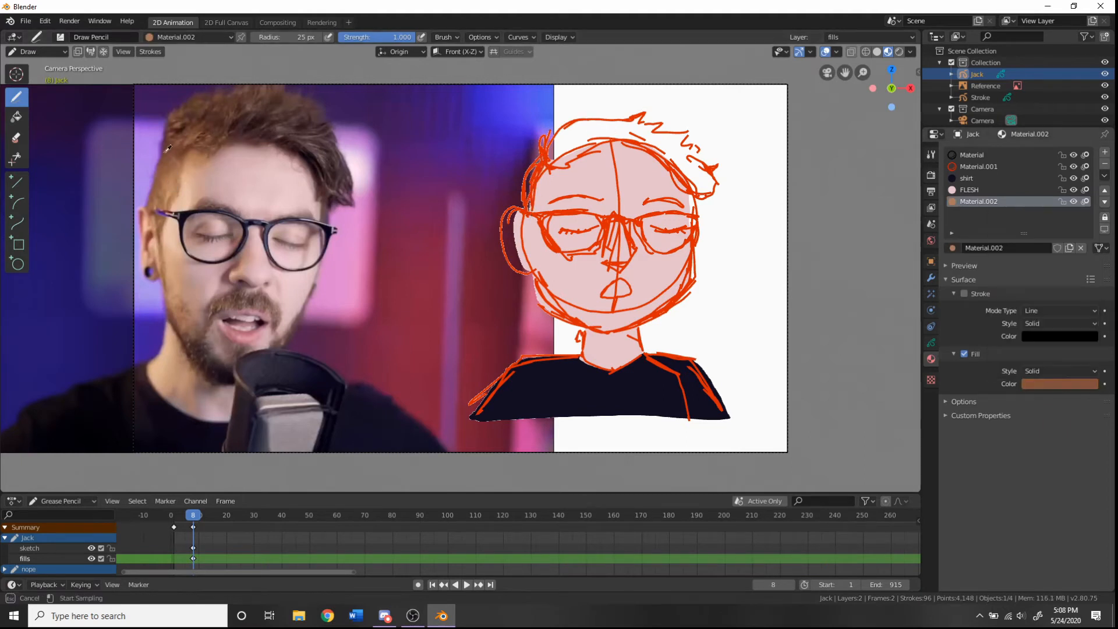
{"action": "left_click_drag", "start_coordinate": [526, 184], "coordinate": [545, 157]}
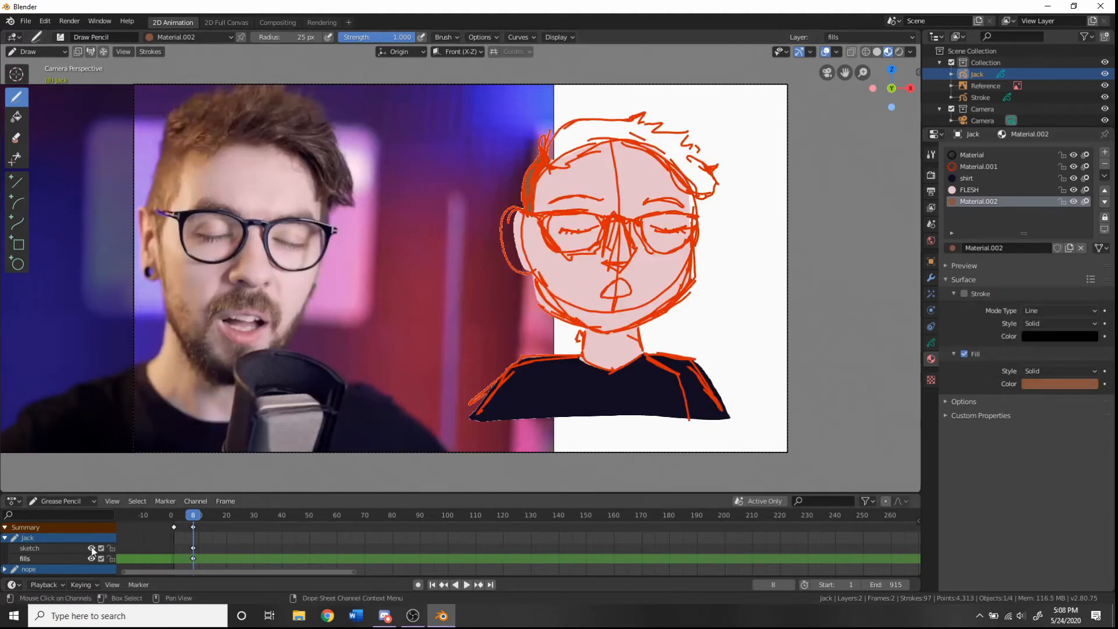
Add a fill-only material sampled from the dark top hair in the reference and fill the hair on top of the head
{"action": "left_click", "coordinate": [1104, 153]}
{"action": "left_click", "coordinate": [964, 294]}
{"action": "left_click", "coordinate": [964, 353]}
{"action": "left_click", "coordinate": [1060, 384]}
{"action": "left_click", "coordinate": [1088, 330]}
{"action": "left_click", "coordinate": [256, 101]}
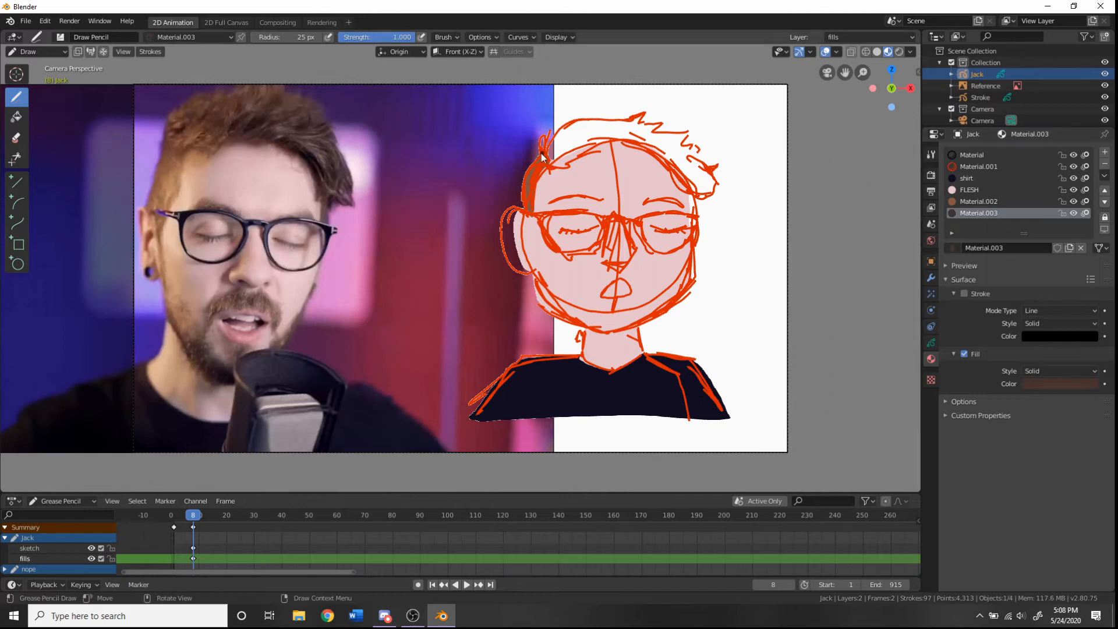
{"action": "mouse_move", "coordinate": [541, 153]}
{"action": "left_mouse_down"}
{"action": "mouse_move", "coordinate": [699, 164]}
{"action": "mouse_move", "coordinate": [645, 148]}
{"action": "mouse_move", "coordinate": [546, 164]}
{"action": "left_mouse_up"}
{"action": "left_click", "coordinate": [91, 548]}
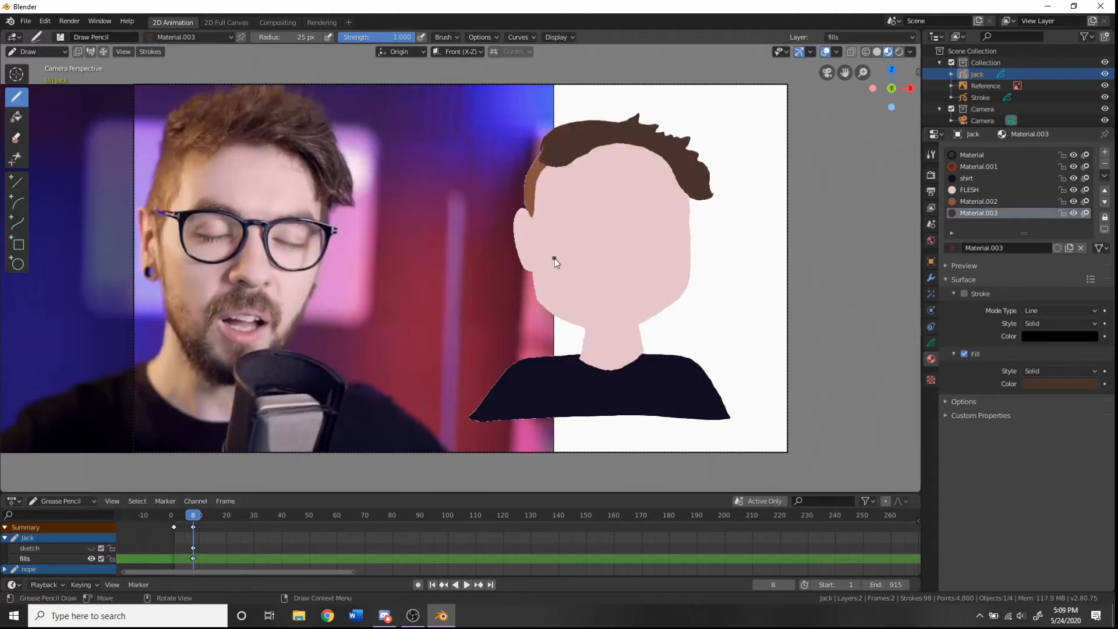
{"action": "left_click", "coordinate": [91, 548]}
Add a fill-only material sampled from the reddish shadow on the reference face and fill the nose and mouth with it
{"action": "left_click", "coordinate": [1103, 152]}
{"action": "left_click", "coordinate": [1031, 248]}
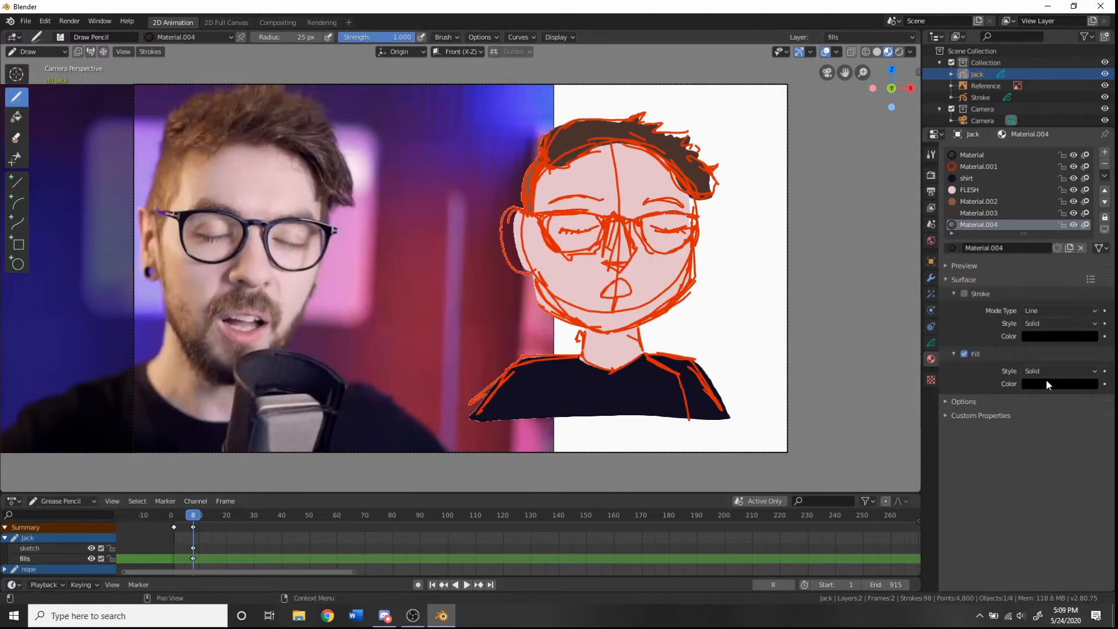
{"action": "key", "text": "e"}
{"action": "left_click", "coordinate": [239, 238]}
{"action": "left_click_drag", "start_coordinate": [622, 224], "coordinate": [605, 297]}
{"action": "left_click", "coordinate": [91, 548]}
{"action": "left_click", "coordinate": [90, 548]}
{"action": "left_click", "coordinate": [91, 548]}
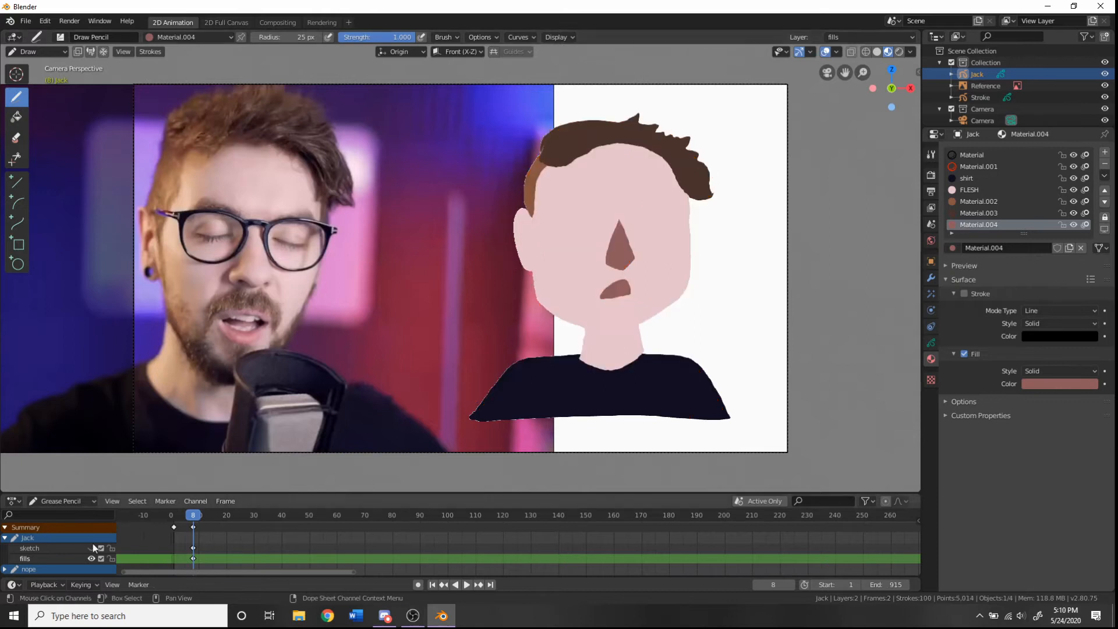
{"action": "left_click", "coordinate": [91, 548]}
{"action": "left_click", "coordinate": [975, 167]}
{"action": "left_click_drag", "start_coordinate": [350, 231], "coordinate": [438, 204]}
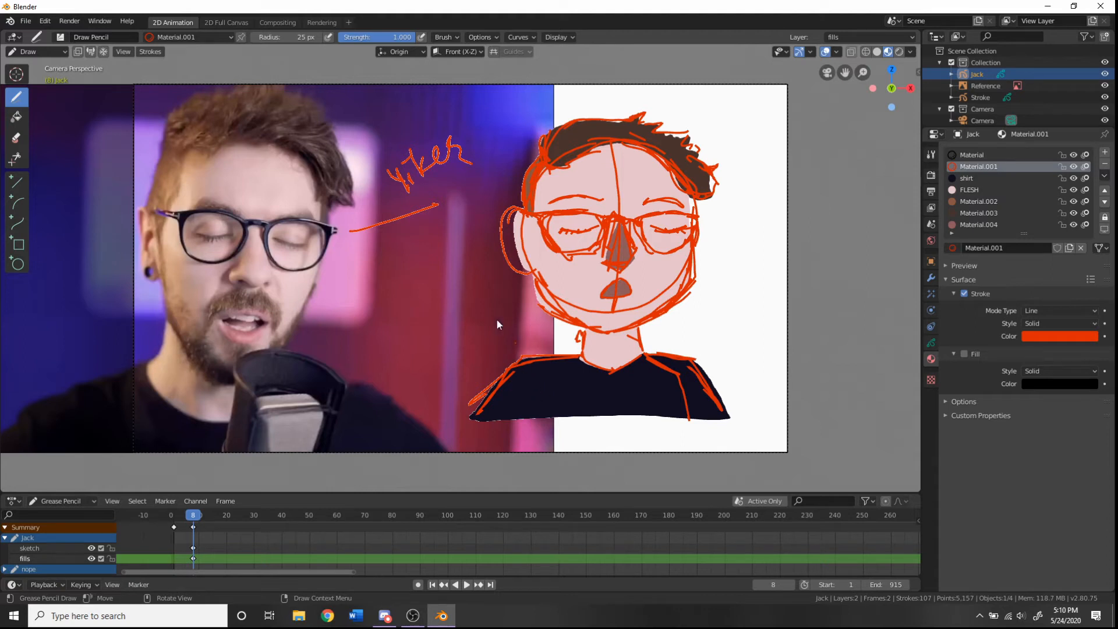
{"action": "key", "text": "ctrl+z"}
{"action": "key", "text": "ctrl+z"}
{"action": "key", "text": "ctrl+z"}
{"action": "key", "text": "ctrl+z"}
{"action": "key", "text": "ctrl+z"}
{"action": "key", "text": "ctrl+z"}
{"action": "key", "text": "ctrl+z"}
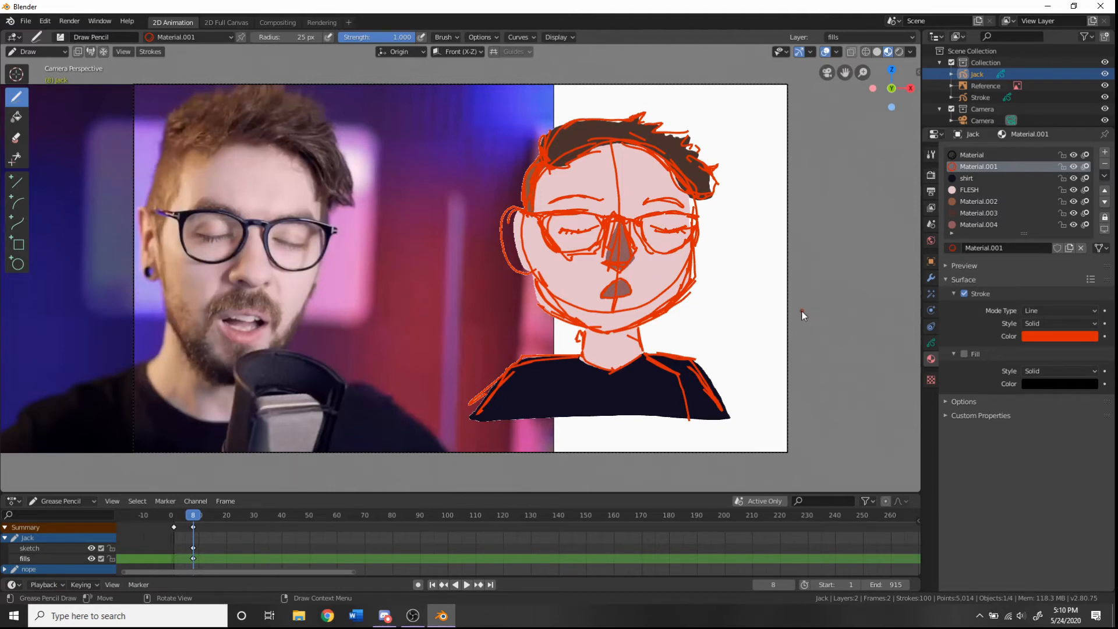
Draw a round earring on the ear lobe with the shirt material
{"action": "left_click", "coordinate": [968, 179]}
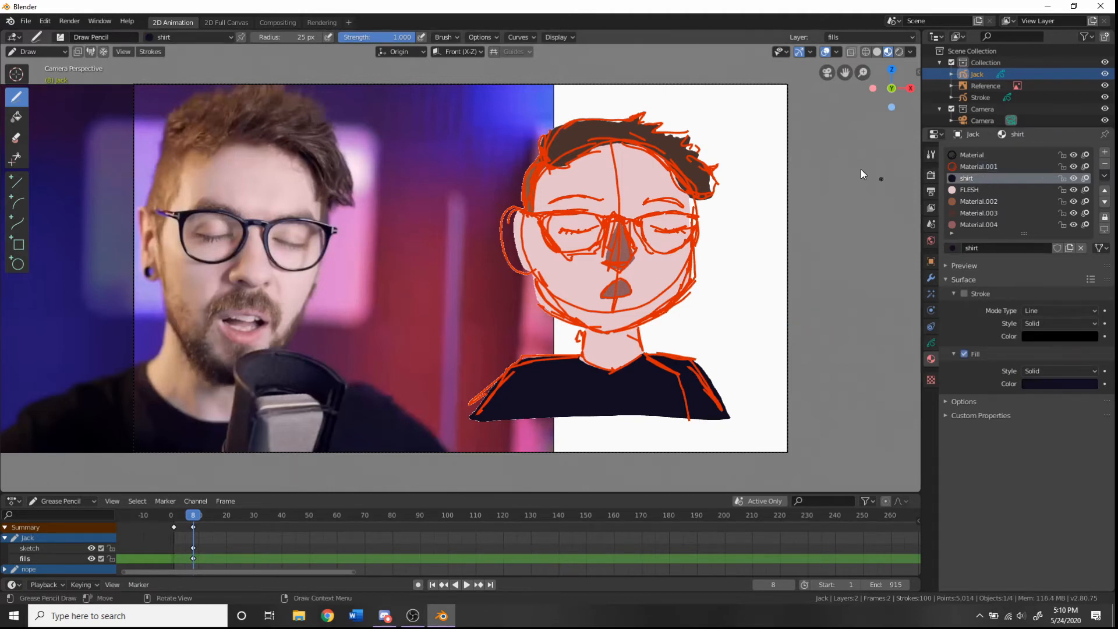
{"action": "left_click", "coordinate": [529, 260]}
{"action": "key", "text": "ctrl+z"}
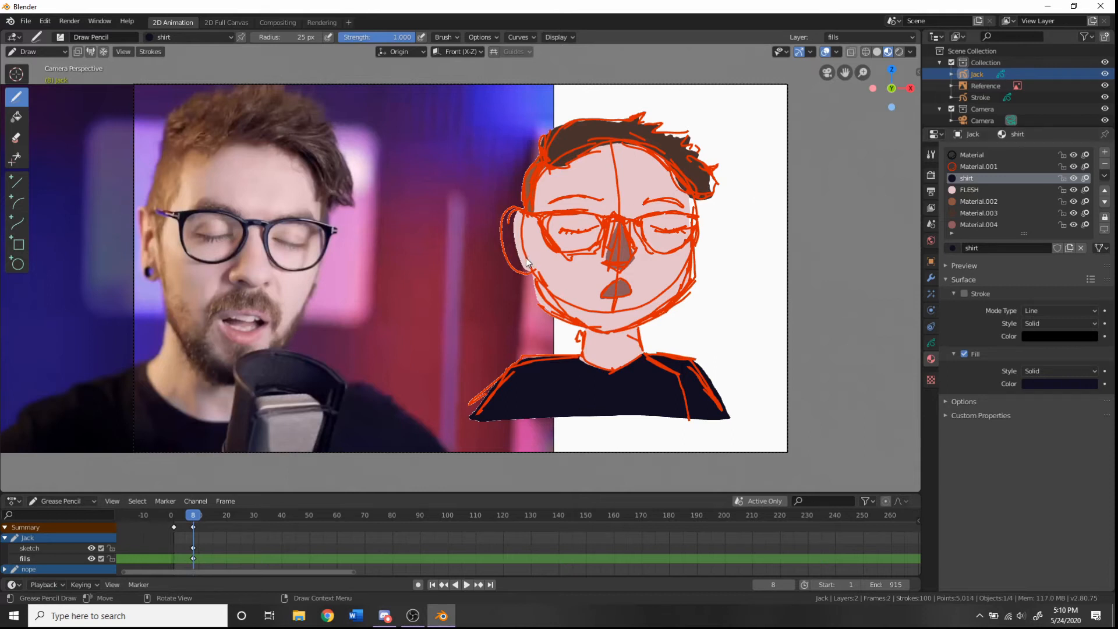
{"action": "left_click", "coordinate": [528, 261]}
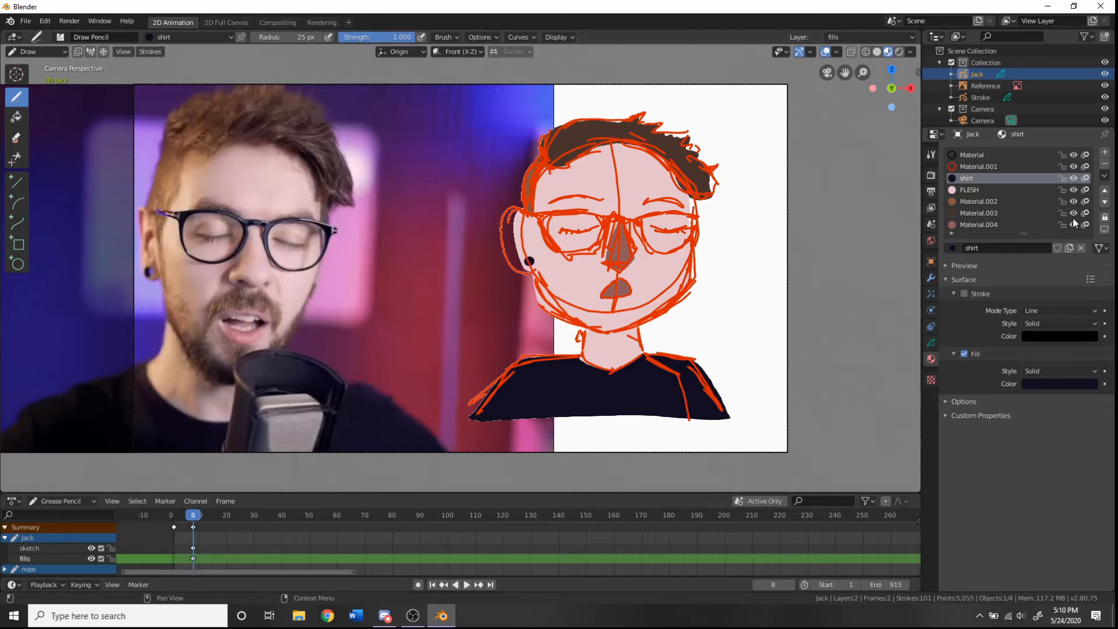
Draw both filled eyebrows over the sketch with Material.003
{"action": "left_click", "coordinate": [980, 212]}
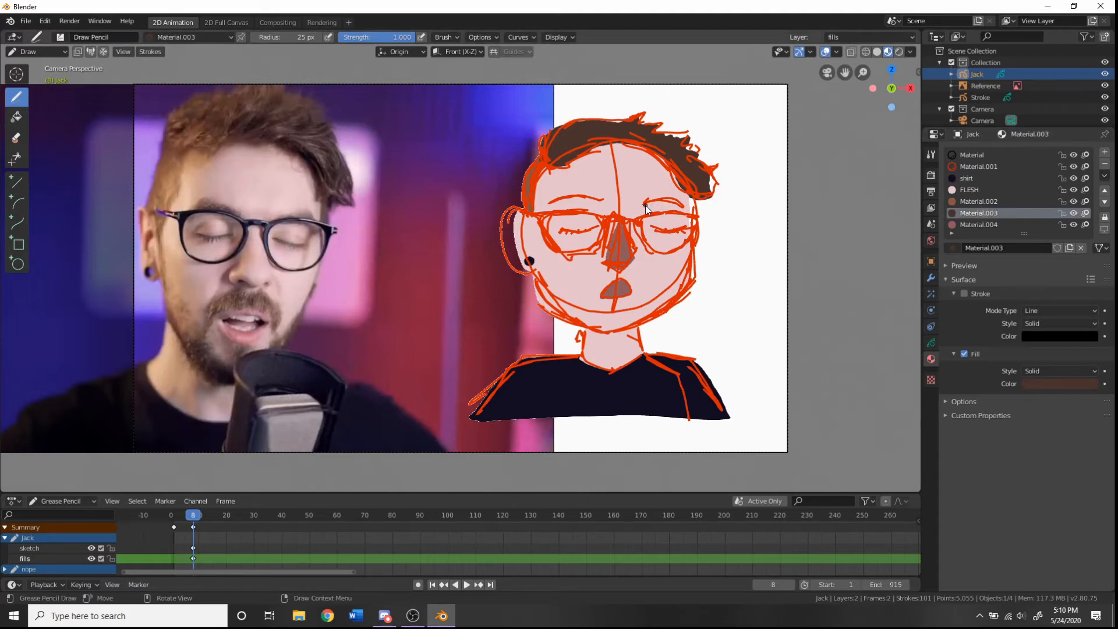
{"action": "mouse_move", "coordinate": [648, 206]}
{"action": "left_mouse_down"}
{"action": "mouse_move", "coordinate": [689, 203]}
{"action": "mouse_move", "coordinate": [674, 214]}
{"action": "mouse_move", "coordinate": [553, 201]}
{"action": "left_mouse_up"}
{"action": "key", "text": "ctrl+z"}
Fill the glasses lens on the side away from the ear with the shirt material, following the sketch
{"action": "left_click", "coordinate": [976, 179]}
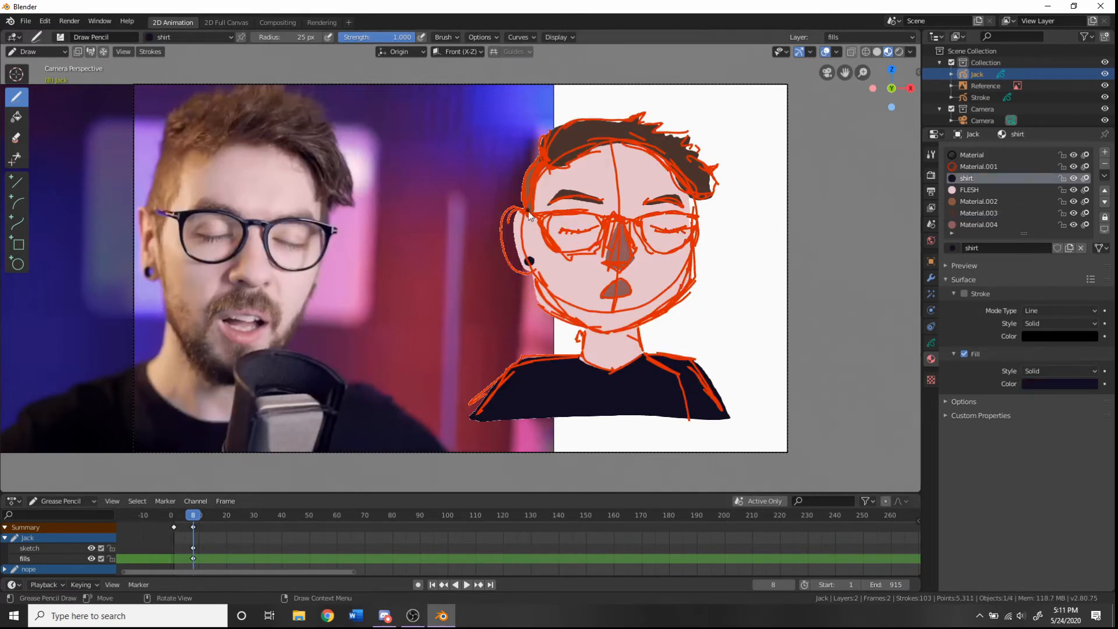
{"action": "left_click", "coordinate": [91, 548]}
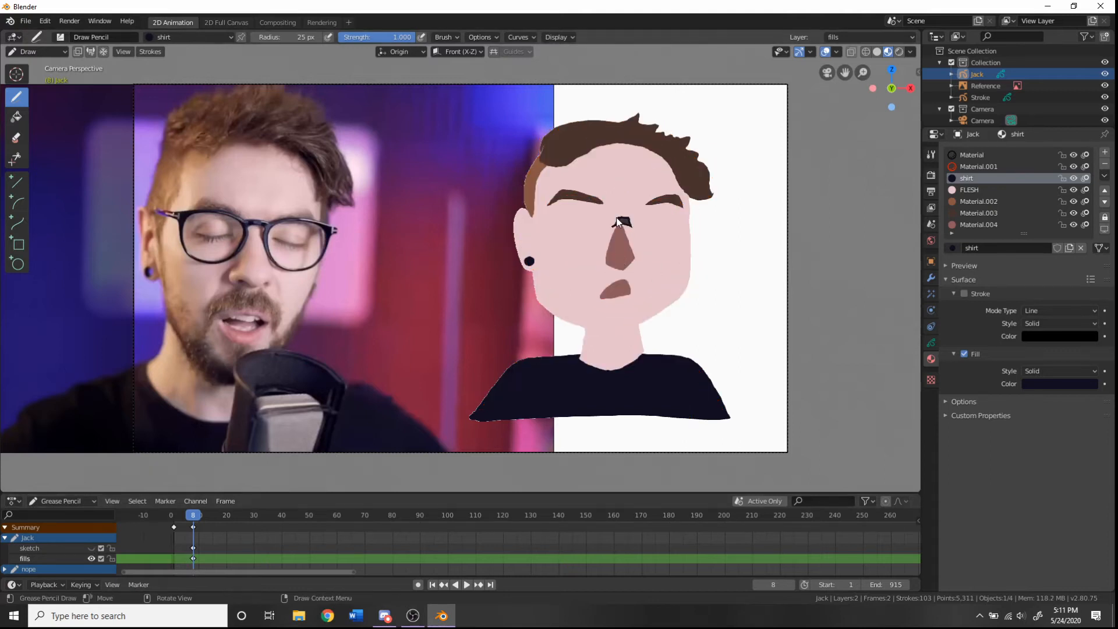
{"action": "left_click_drag", "start_coordinate": [617, 221], "coordinate": [626, 220]}
{"action": "key", "text": "alt+h"}
{"action": "key", "text": "ctrl+z"}
{"action": "key", "text": "ctrl+z"}
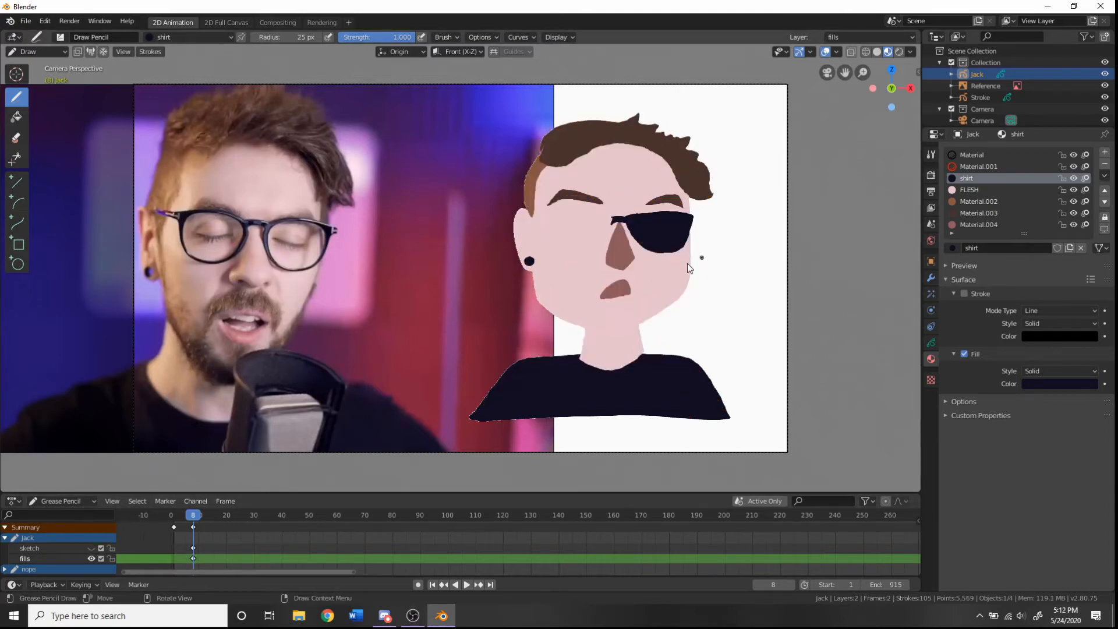
{"action": "left_click", "coordinate": [91, 548]}
{"action": "mouse_move", "coordinate": [694, 214]}
{"action": "left_mouse_down"}
{"action": "mouse_move", "coordinate": [665, 254]}
{"action": "mouse_move", "coordinate": [693, 217]}
{"action": "left_mouse_up"}
{"action": "left_click", "coordinate": [91, 548]}
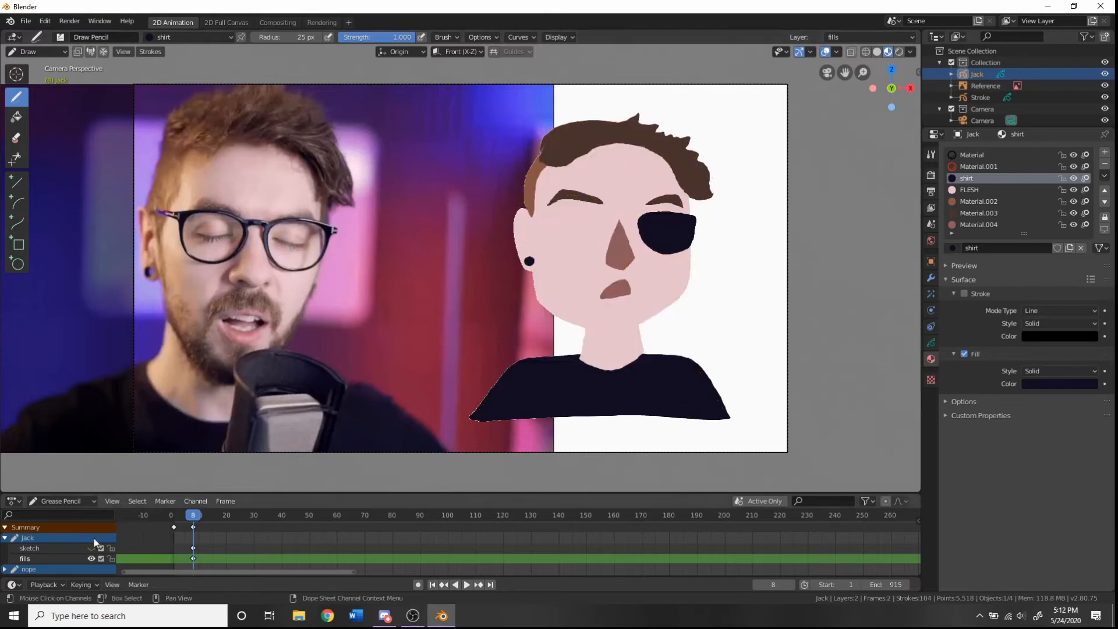
Fill the lens nearer the ear, the bridge and the temple arm of the glasses with the shirt material
{"action": "left_click", "coordinate": [91, 548]}
{"action": "mouse_move", "coordinate": [540, 215]}
{"action": "left_mouse_down"}
{"action": "mouse_move", "coordinate": [556, 250]}
{"action": "mouse_move", "coordinate": [540, 218]}
{"action": "mouse_move", "coordinate": [586, 216]}
{"action": "mouse_move", "coordinate": [548, 220]}
{"action": "left_mouse_up"}
{"action": "key", "text": "shift+h"}
{"action": "key", "text": "ctrl+z"}
{"action": "key", "text": "ctrl+z"}
{"action": "left_click", "coordinate": [91, 548]}
{"action": "key", "text": "ctrl+z"}
{"action": "key", "text": "ctrl+z"}
{"action": "key", "text": "ctrl+z"}
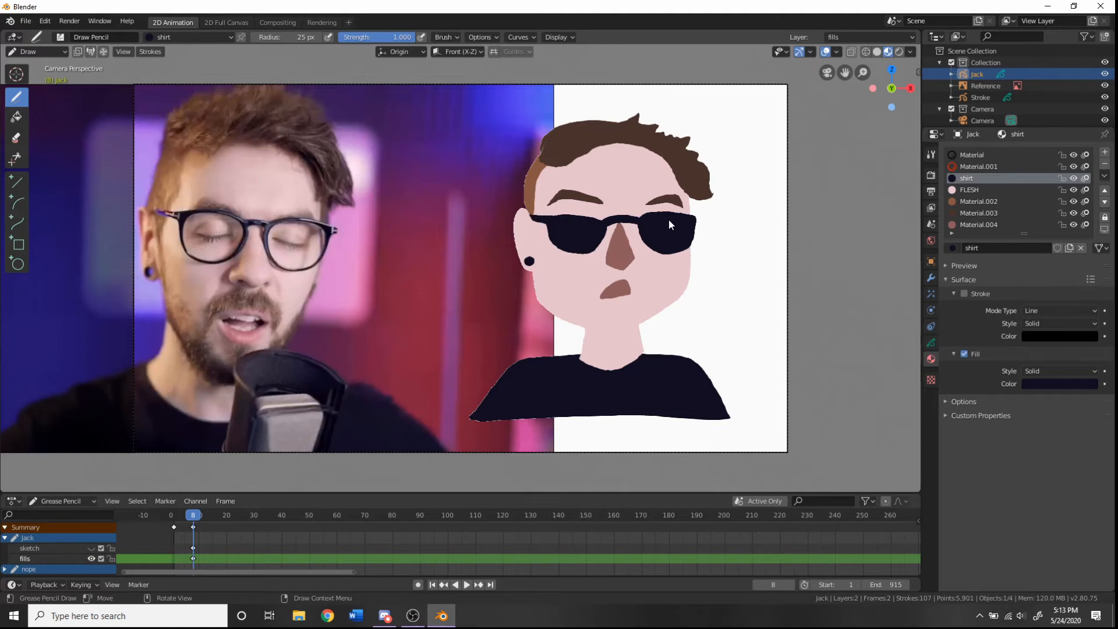
Switch Jack to Sculpt Mode and lock the materials from FLESH through Material.004
{"action": "left_click", "coordinate": [38, 51]}
{"action": "left_click", "coordinate": [41, 88]}
{"action": "left_click_drag", "start_coordinate": [1062, 190], "coordinate": [1062, 225]}
Resize the sculpt brush and reshape the glasses at the temple arm and the far lens's outer edge
{"action": "mouse_move", "coordinate": [863, 73]}
{"action": "left_mouse_down"}
{"action": "mouse_move", "coordinate": [850, 41]}
{"action": "mouse_move", "coordinate": [596, 96]}
{"action": "left_mouse_up"}
{"action": "key", "text": "f"}
{"action": "left_click", "coordinate": [601, 228]}
{"action": "key", "text": "ctrl+z"}
{"action": "left_click_drag", "start_coordinate": [531, 219], "coordinate": [552, 220]}
{"action": "mouse_move", "coordinate": [687, 219]}
{"action": "left_mouse_down"}
{"action": "mouse_move", "coordinate": [703, 224]}
{"action": "mouse_move", "coordinate": [691, 228]}
{"action": "left_mouse_up"}
{"action": "key", "text": "ctrl+z"}
{"action": "left_click_drag", "start_coordinate": [686, 216], "coordinate": [700, 220]}
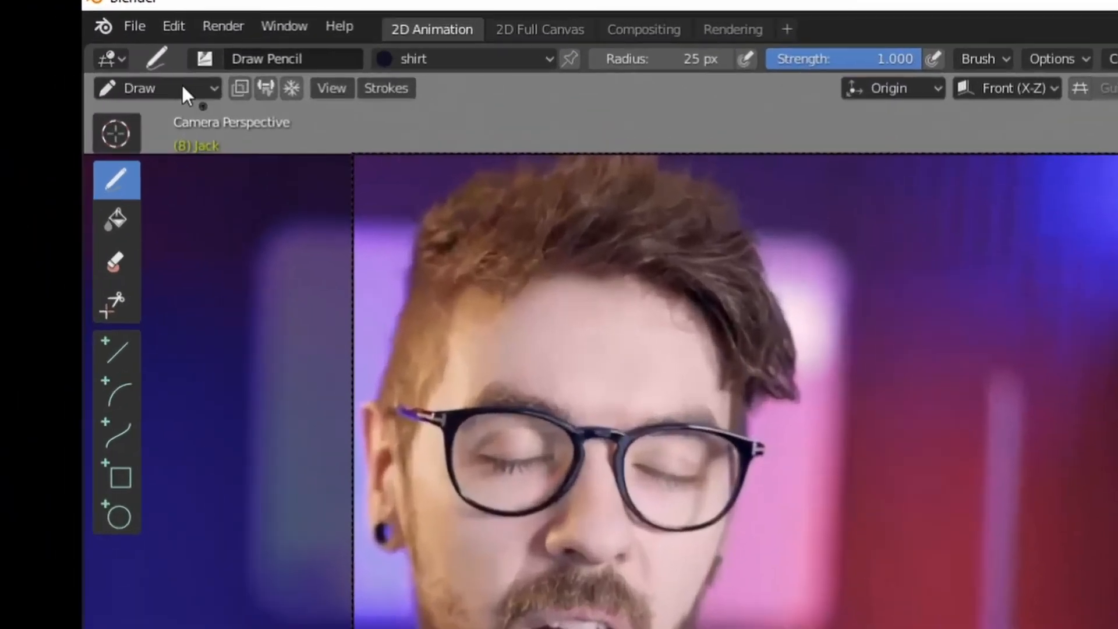
Put the Grease Pencil drawing in Sculpt Mode and lock FLESH, Material.002, Material.003 and Material.004 so only the shirt-coloured shapes can be sculpted
{"action": "left_click", "coordinate": [56, 51]}
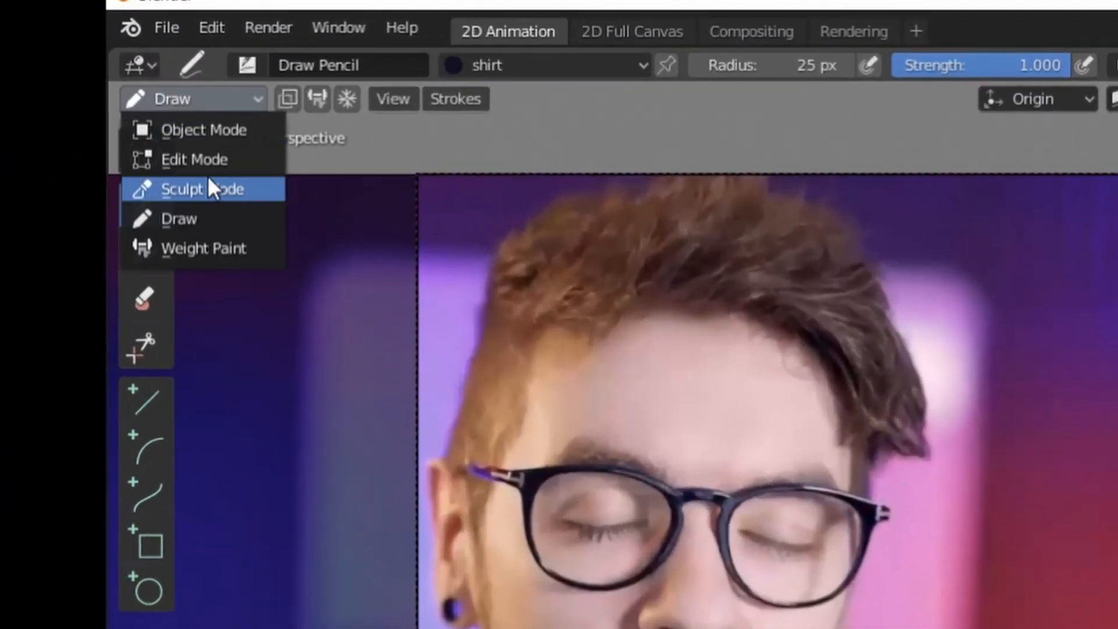
{"action": "left_click", "coordinate": [238, 187]}
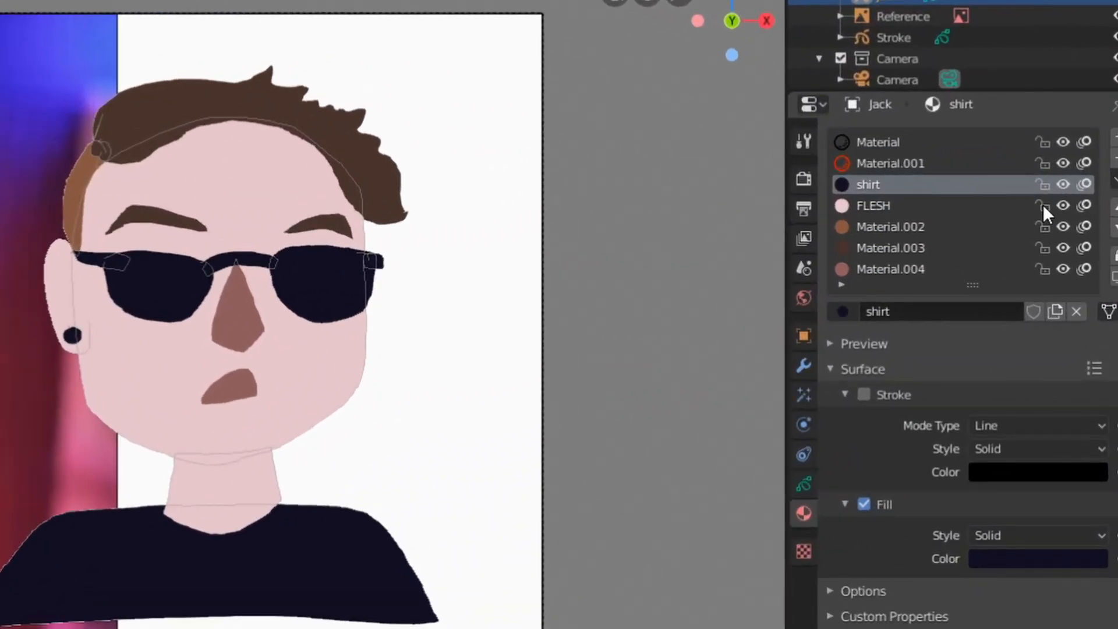
{"action": "left_click", "coordinate": [1045, 204]}
{"action": "left_click", "coordinate": [1043, 226]}
{"action": "left_click", "coordinate": [1043, 248]}
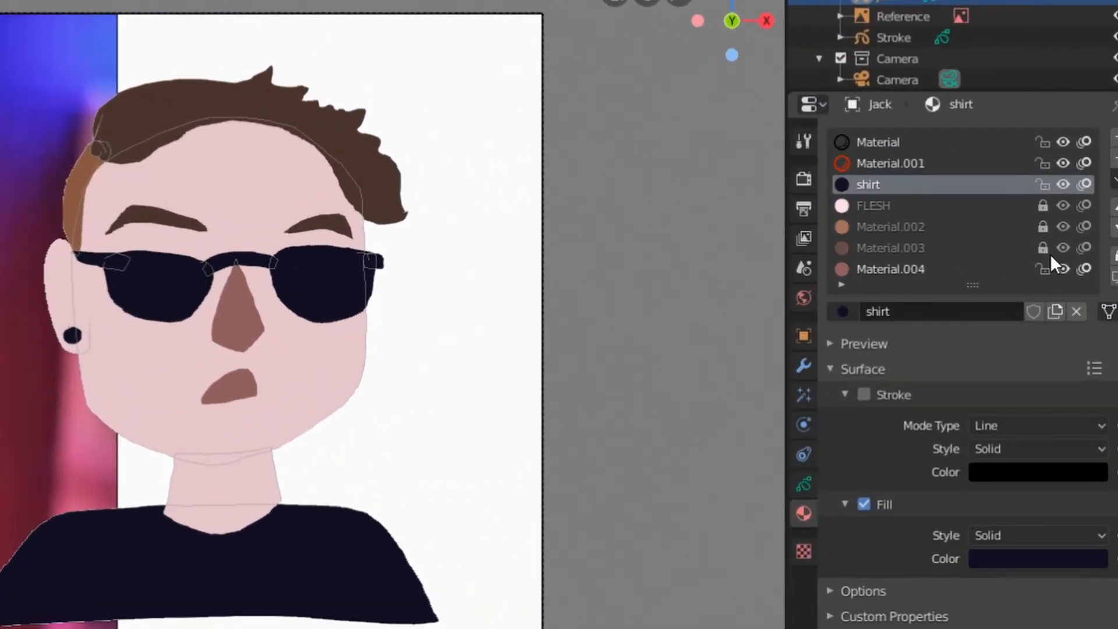
{"action": "left_click", "coordinate": [1042, 269]}
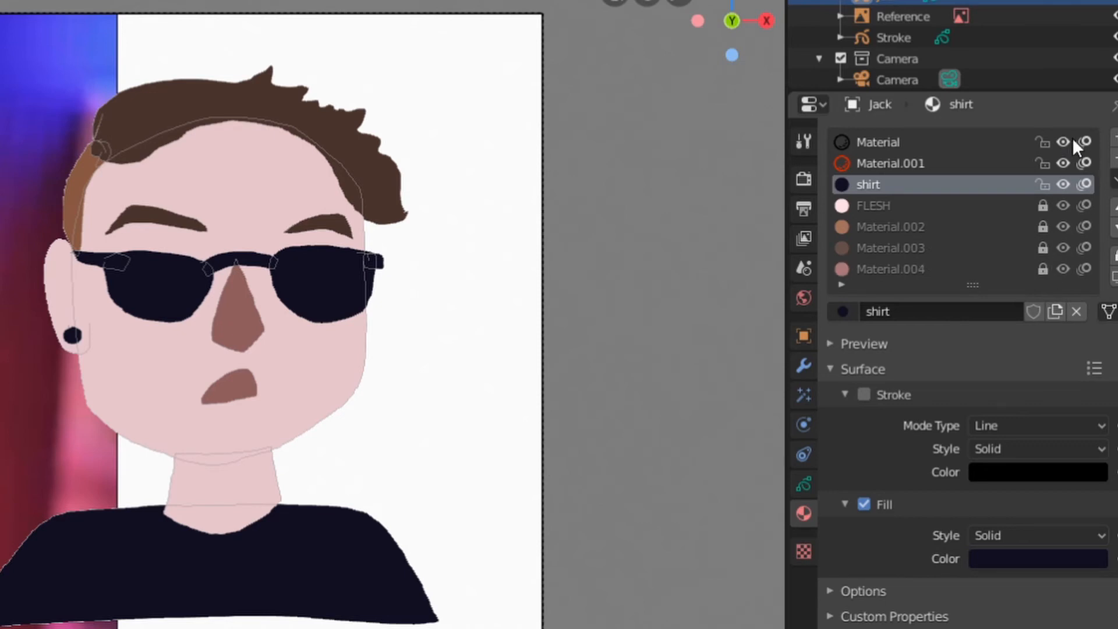
{"action": "left_click", "coordinate": [840, 285]}
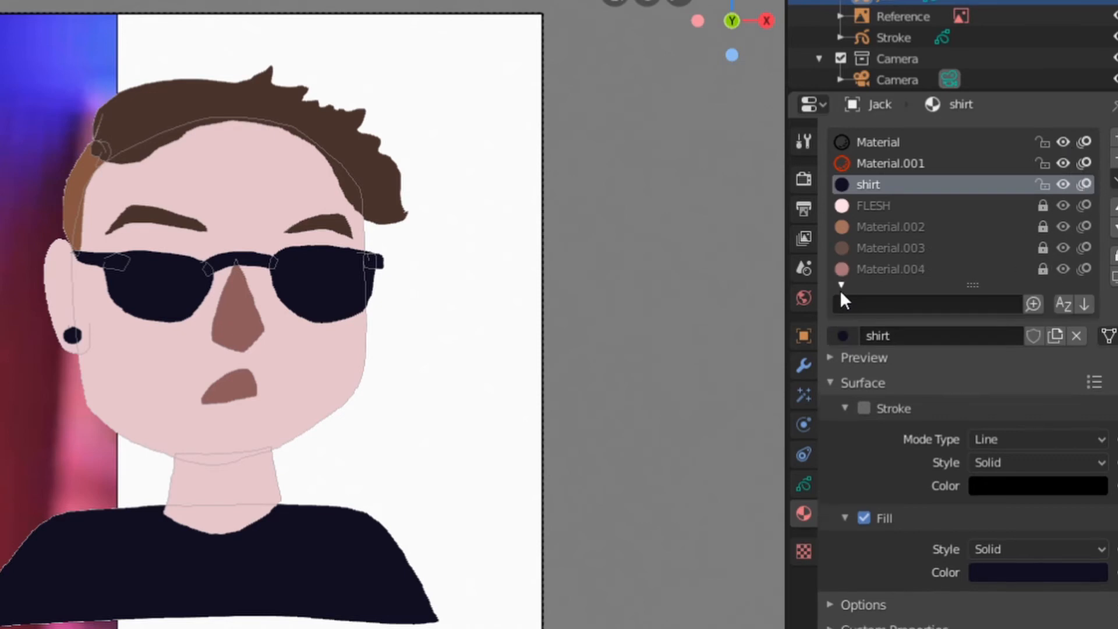
{"action": "left_click", "coordinate": [841, 284]}
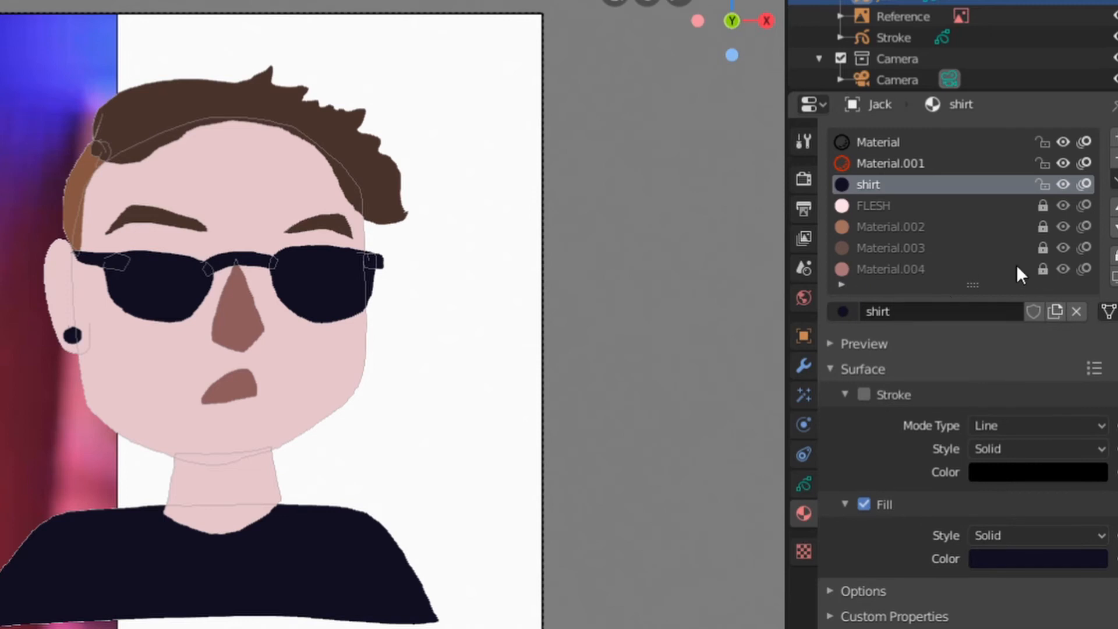
Set the sculpt brush radius to 70 px and reshape both lenses of the glasses and their joints with the bridge
{"action": "mouse_move", "coordinate": [350, 272]}
{"action": "left_mouse_down"}
{"action": "mouse_move", "coordinate": [292, 320]}
{"action": "mouse_move", "coordinate": [320, 295]}
{"action": "mouse_move", "coordinate": [337, 357]}
{"action": "mouse_move", "coordinate": [367, 297]}
{"action": "left_mouse_up"}
{"action": "key", "text": "ctrl+z"}
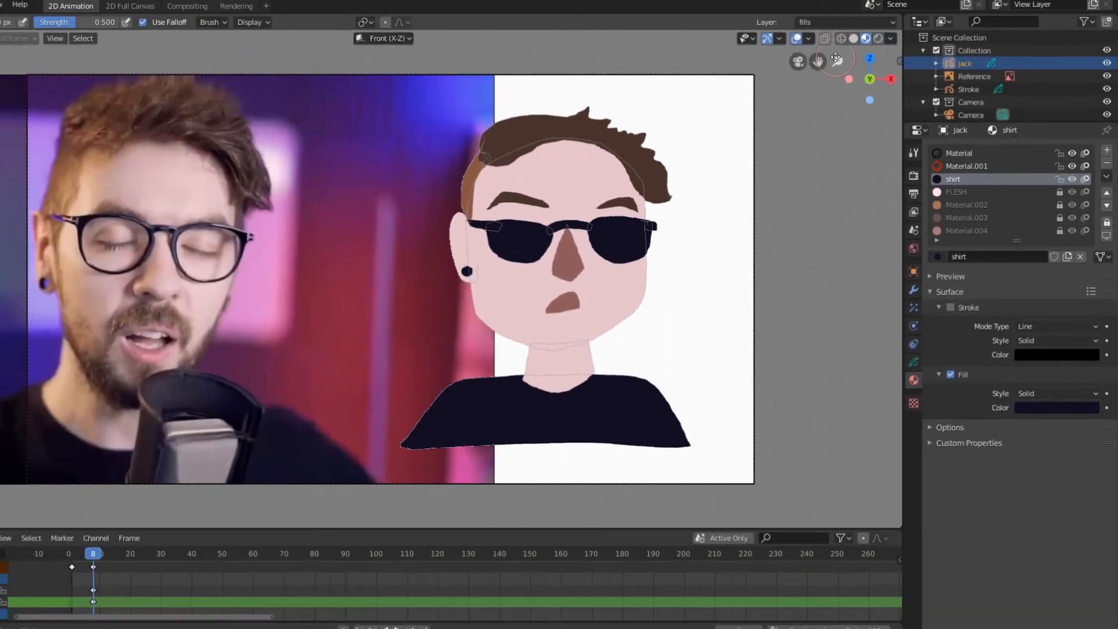
{"action": "scroll", "coordinate": [863, 454], "scroll_direction": "up", "scroll_amount": 2}
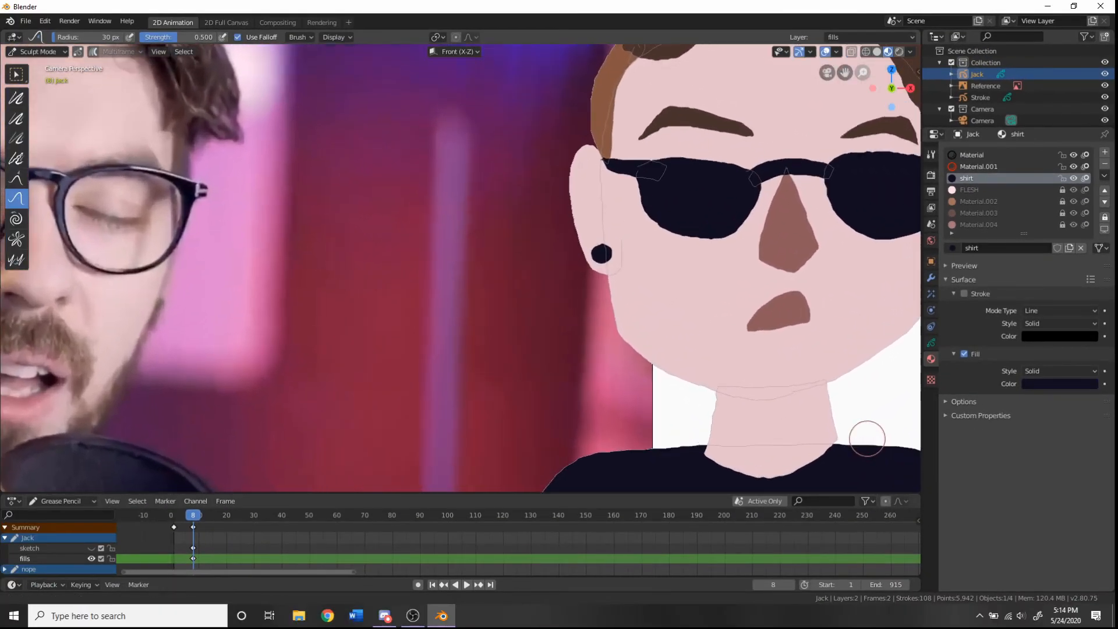
{"action": "left_click_drag", "start_coordinate": [847, 80], "coordinate": [595, 99]}
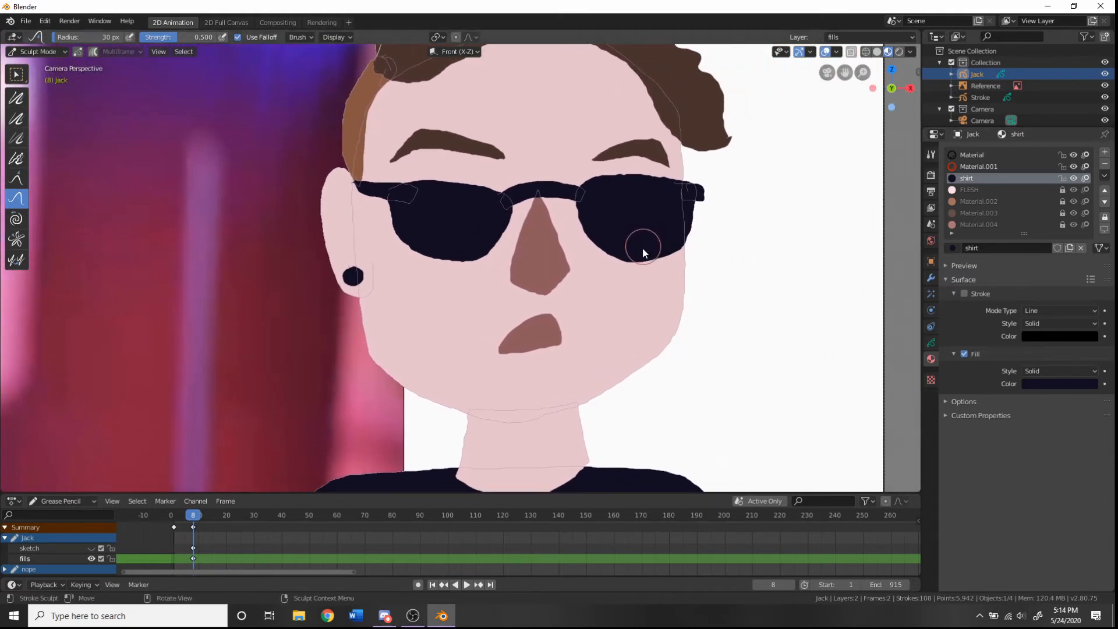
{"action": "left_click_drag", "start_coordinate": [75, 39], "coordinate": [72, 39]}
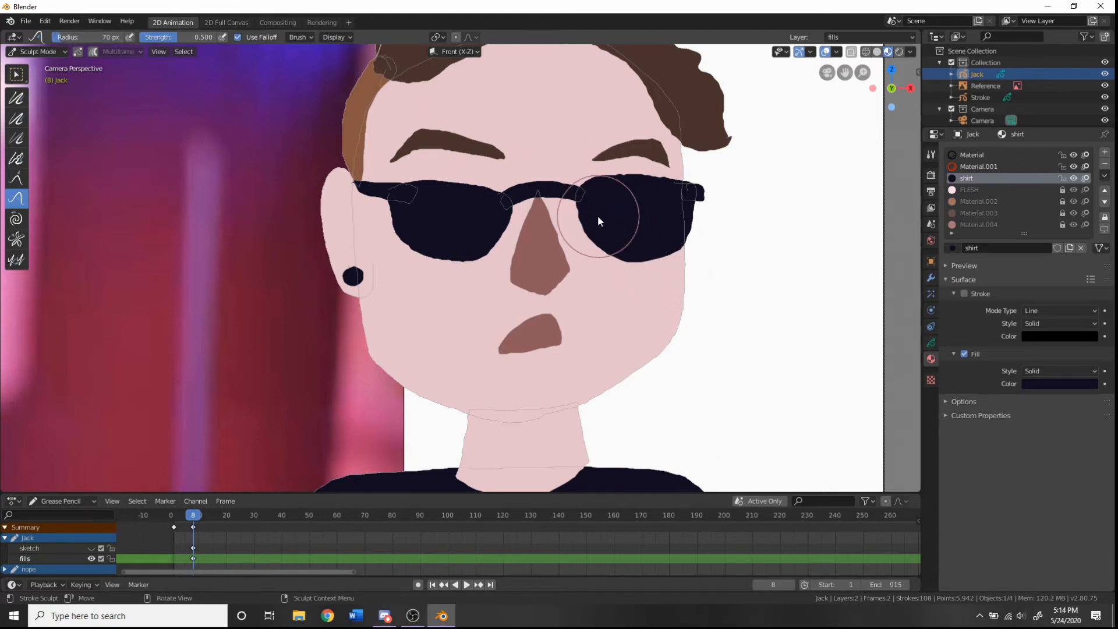
{"action": "left_click_drag", "start_coordinate": [598, 187], "coordinate": [602, 187]}
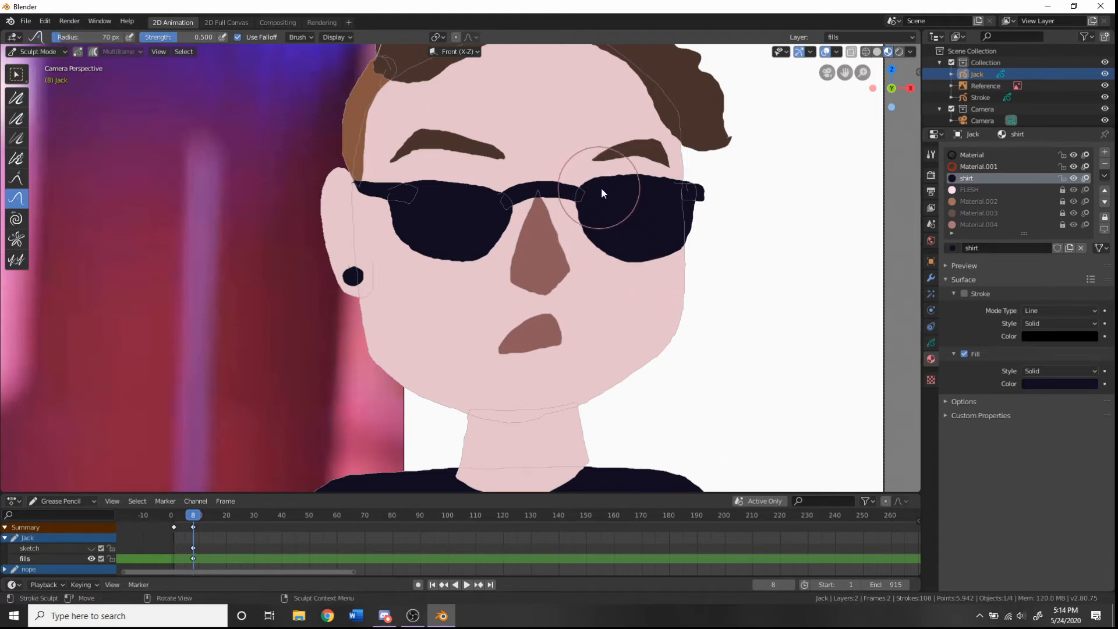
{"action": "mouse_move", "coordinate": [508, 203]}
{"action": "left_mouse_down"}
{"action": "mouse_move", "coordinate": [508, 191]}
{"action": "mouse_move", "coordinate": [463, 192]}
{"action": "left_mouse_up"}
{"action": "mouse_move", "coordinate": [425, 201]}
{"action": "left_mouse_down"}
{"action": "mouse_move", "coordinate": [426, 191]}
{"action": "mouse_move", "coordinate": [500, 208]}
{"action": "mouse_move", "coordinate": [511, 194]}
{"action": "mouse_move", "coordinate": [504, 205]}
{"action": "left_mouse_up"}
{"action": "left_click_drag", "start_coordinate": [585, 194], "coordinate": [583, 191]}
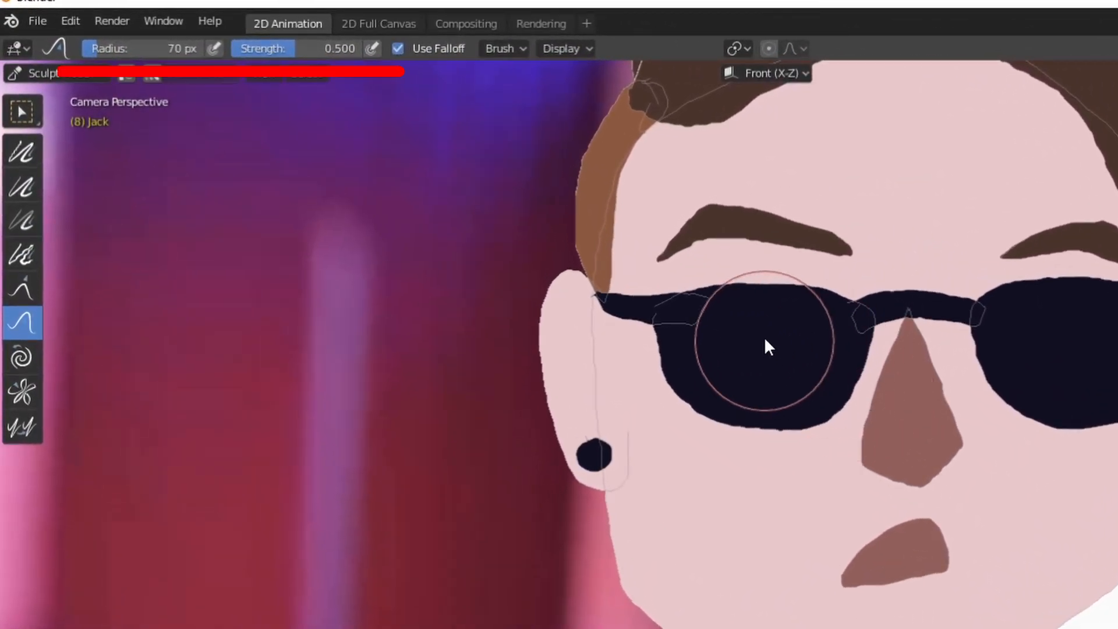
{"action": "mouse_move", "coordinate": [765, 339]}
{"action": "left_mouse_down"}
{"action": "mouse_move", "coordinate": [766, 314]}
{"action": "mouse_move", "coordinate": [726, 319]}
{"action": "left_mouse_up"}
{"action": "left_click_drag", "start_coordinate": [792, 336], "coordinate": [802, 320]}
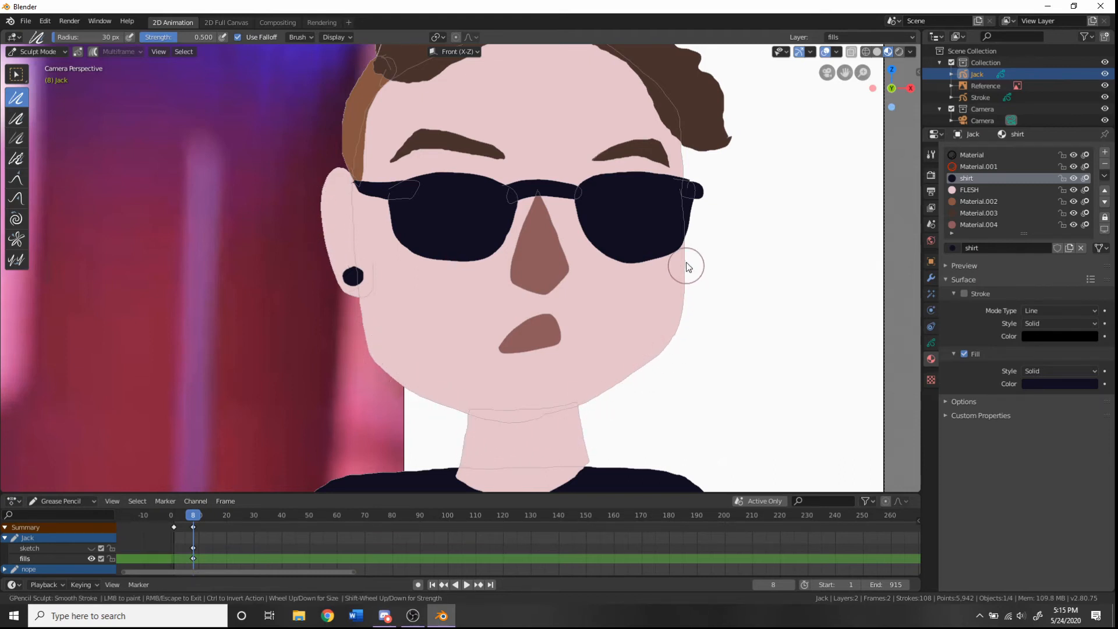
Smooth the outer end of the glasses, the hair, both eyebrows and the sideburn with a 30 px Smooth brush
{"action": "left_click_drag", "start_coordinate": [696, 248], "coordinate": [700, 222]}
{"action": "mouse_move", "coordinate": [673, 135]}
{"action": "left_mouse_down"}
{"action": "mouse_move", "coordinate": [666, 104]}
{"action": "mouse_move", "coordinate": [736, 146]}
{"action": "mouse_move", "coordinate": [756, 125]}
{"action": "left_mouse_up"}
{"action": "left_click_drag", "start_coordinate": [652, 147], "coordinate": [646, 152]}
{"action": "mouse_move", "coordinate": [463, 139]}
{"action": "left_mouse_down"}
{"action": "mouse_move", "coordinate": [404, 150]}
{"action": "mouse_move", "coordinate": [505, 148]}
{"action": "mouse_move", "coordinate": [450, 149]}
{"action": "left_mouse_up"}
{"action": "left_click_drag", "start_coordinate": [357, 92], "coordinate": [358, 101]}
{"action": "left_click_drag", "start_coordinate": [352, 155], "coordinate": [353, 159]}
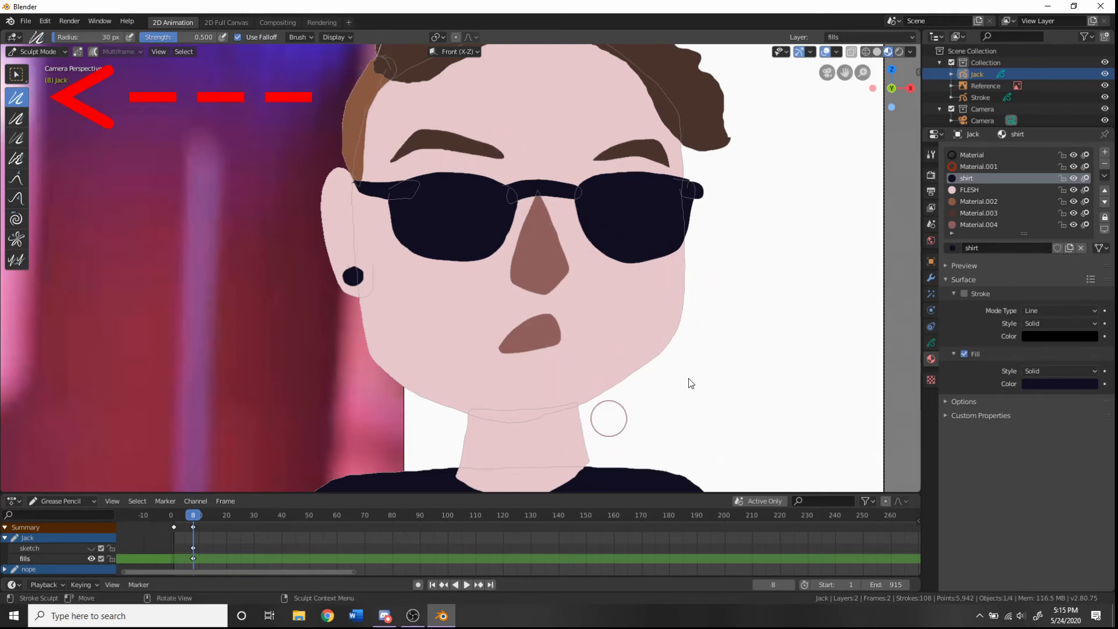
Smooth the outline of the shirt along both shoulders and the sleeve corner with the Smooth brush
{"action": "left_click_drag", "start_coordinate": [845, 72], "coordinate": [839, 12]}
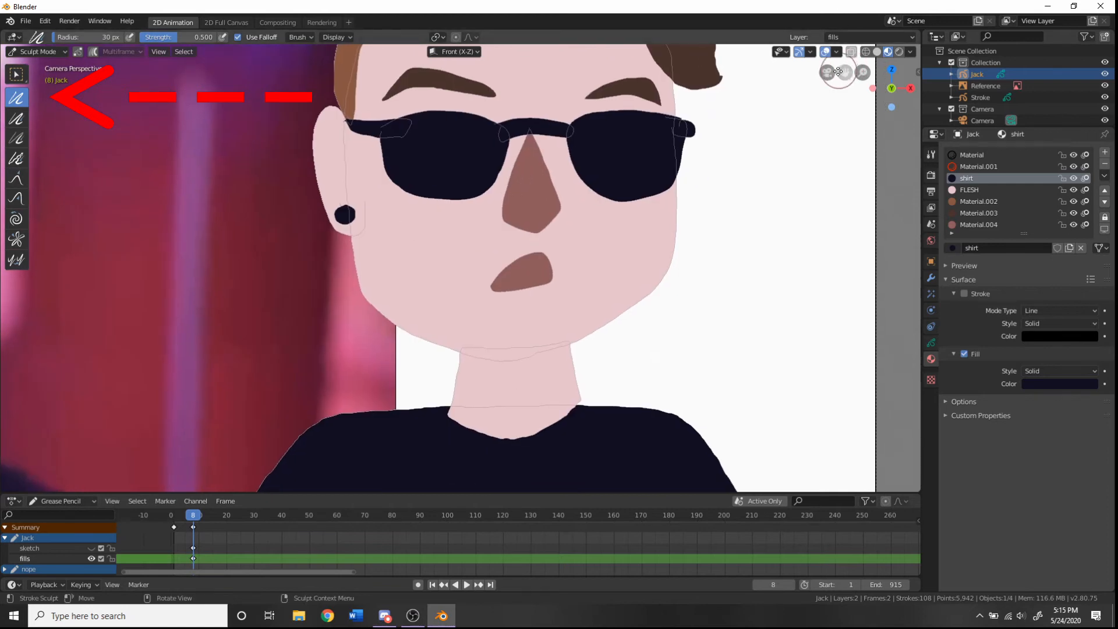
{"action": "left_click_drag", "start_coordinate": [844, 72], "coordinate": [834, 0]}
{"action": "mouse_move", "coordinate": [569, 333]}
{"action": "left_mouse_down"}
{"action": "mouse_move", "coordinate": [457, 348]}
{"action": "mouse_move", "coordinate": [347, 332]}
{"action": "left_mouse_up"}
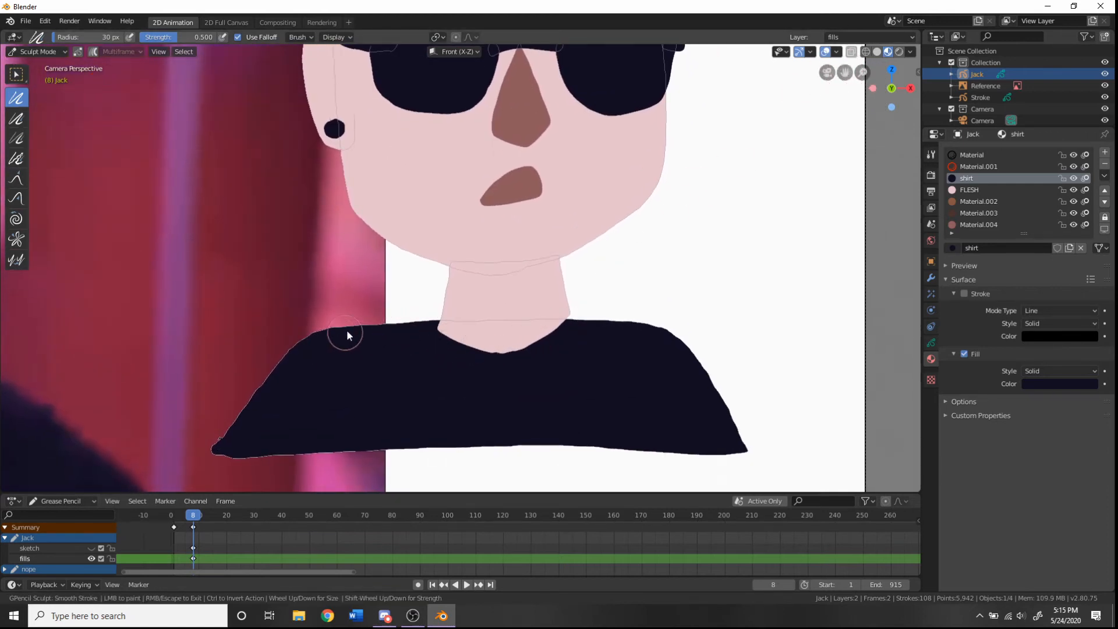
{"action": "mouse_move", "coordinate": [228, 434]}
{"action": "left_mouse_down"}
{"action": "mouse_move", "coordinate": [217, 449]}
{"action": "mouse_move", "coordinate": [693, 463]}
{"action": "mouse_move", "coordinate": [725, 419]}
{"action": "mouse_move", "coordinate": [661, 335]}
{"action": "mouse_move", "coordinate": [585, 335]}
{"action": "mouse_move", "coordinate": [633, 351]}
{"action": "left_mouse_up"}
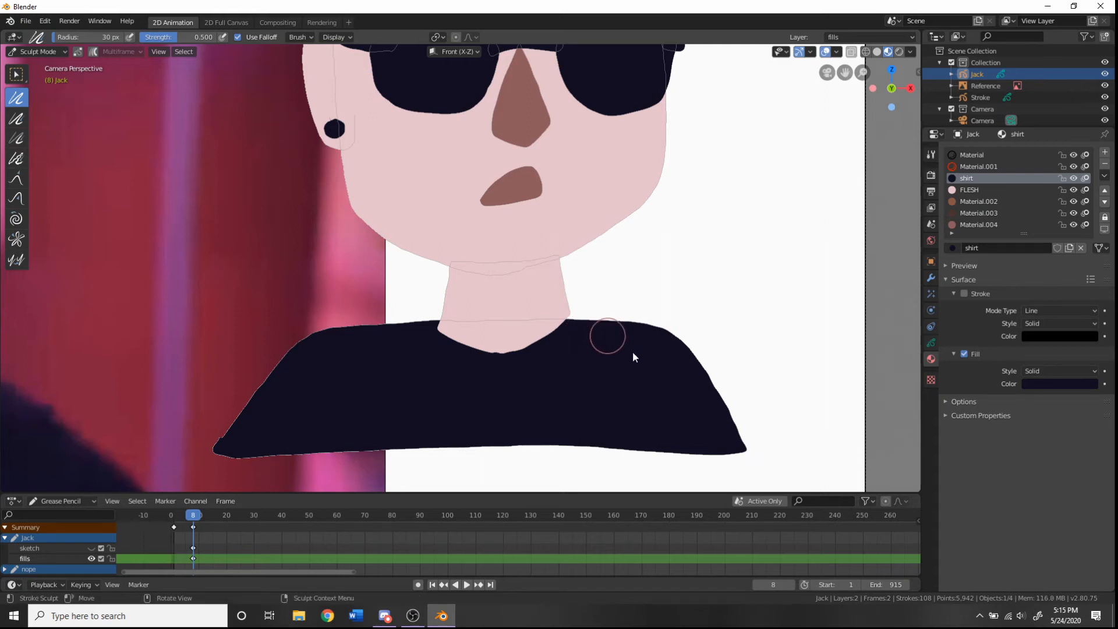
Lock the shirt material and reshape the base of the neck into a rounder neckline with the Grab brush
{"action": "left_click", "coordinate": [1062, 178]}
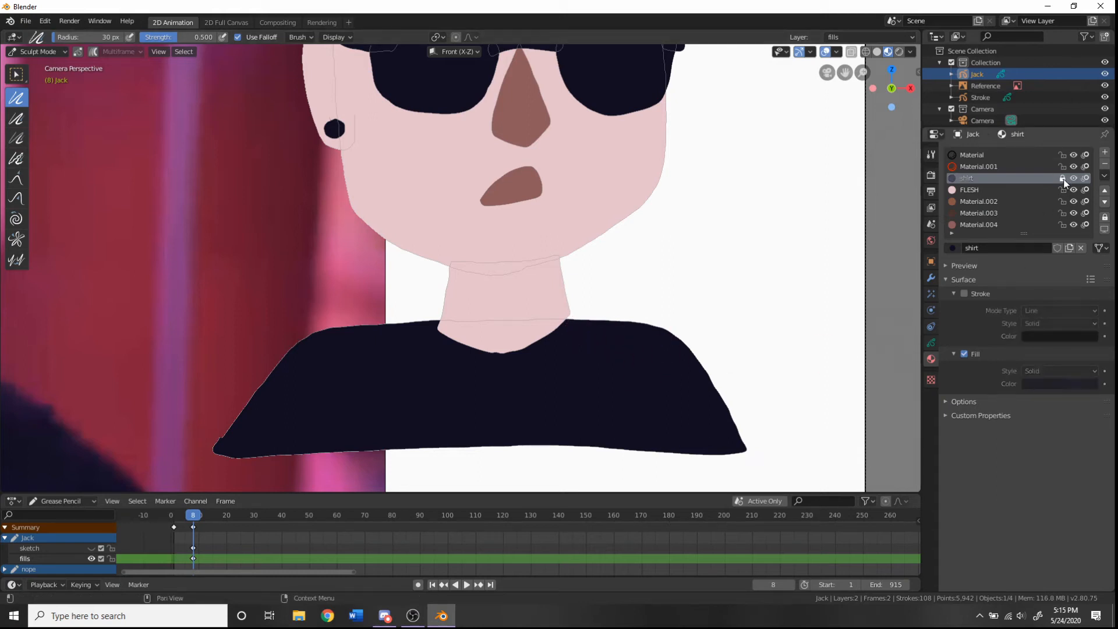
{"action": "left_click", "coordinate": [16, 198]}
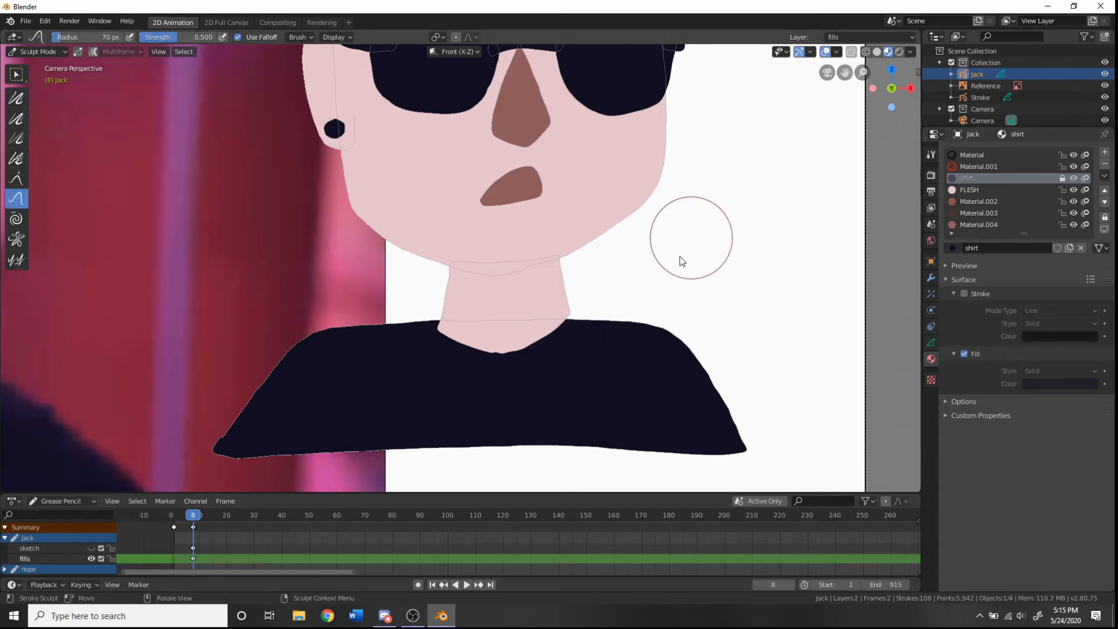
{"action": "mouse_move", "coordinate": [571, 319]}
{"action": "left_mouse_down"}
{"action": "mouse_move", "coordinate": [575, 342]}
{"action": "mouse_move", "coordinate": [532, 361]}
{"action": "mouse_move", "coordinate": [503, 349]}
{"action": "mouse_move", "coordinate": [520, 357]}
{"action": "left_mouse_up"}
Unlock the shirt material and refine the outline of the earring with the sculpt brushes
{"action": "left_click", "coordinate": [16, 97]}
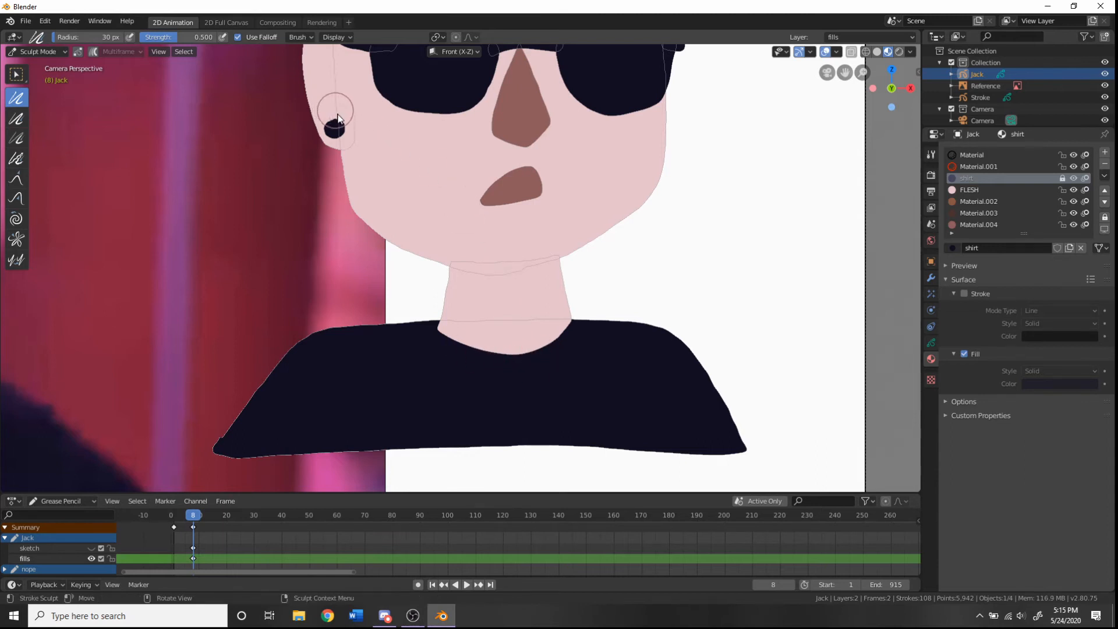
{"action": "left_click_drag", "start_coordinate": [337, 118], "coordinate": [345, 111]}
{"action": "left_click", "coordinate": [1063, 178]}
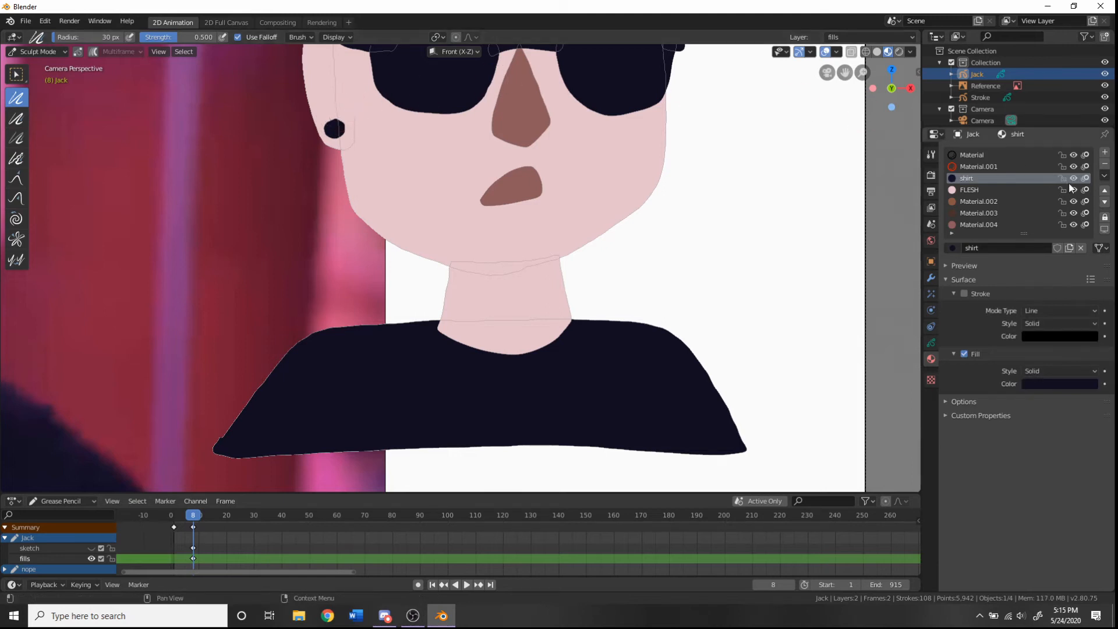
{"action": "left_click_drag", "start_coordinate": [334, 115], "coordinate": [343, 120]}
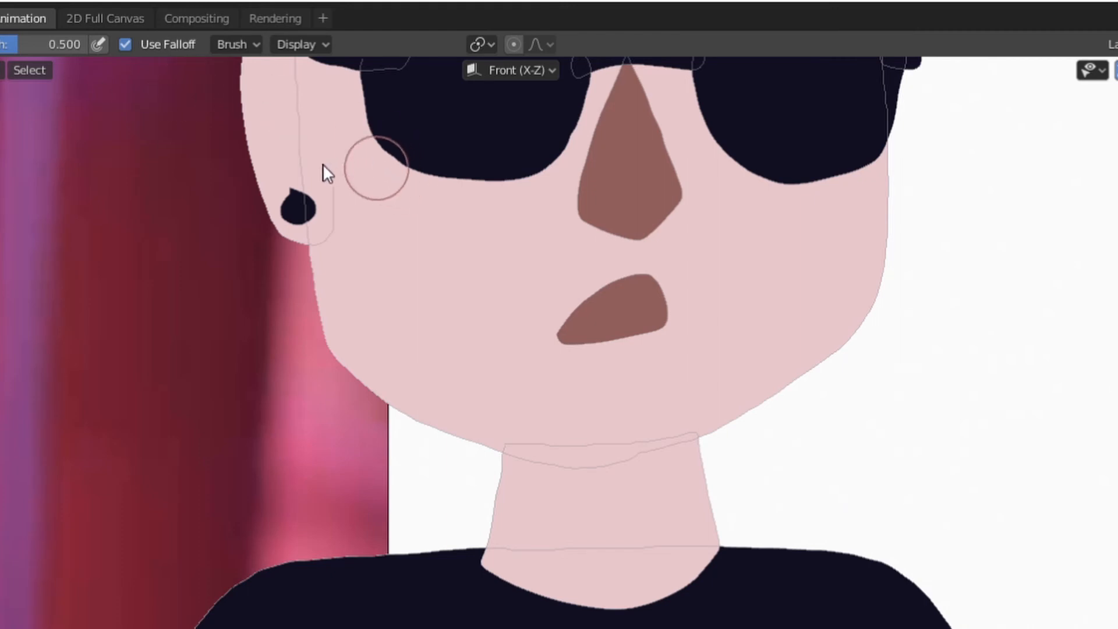
{"action": "left_click_drag", "start_coordinate": [292, 167], "coordinate": [293, 201]}
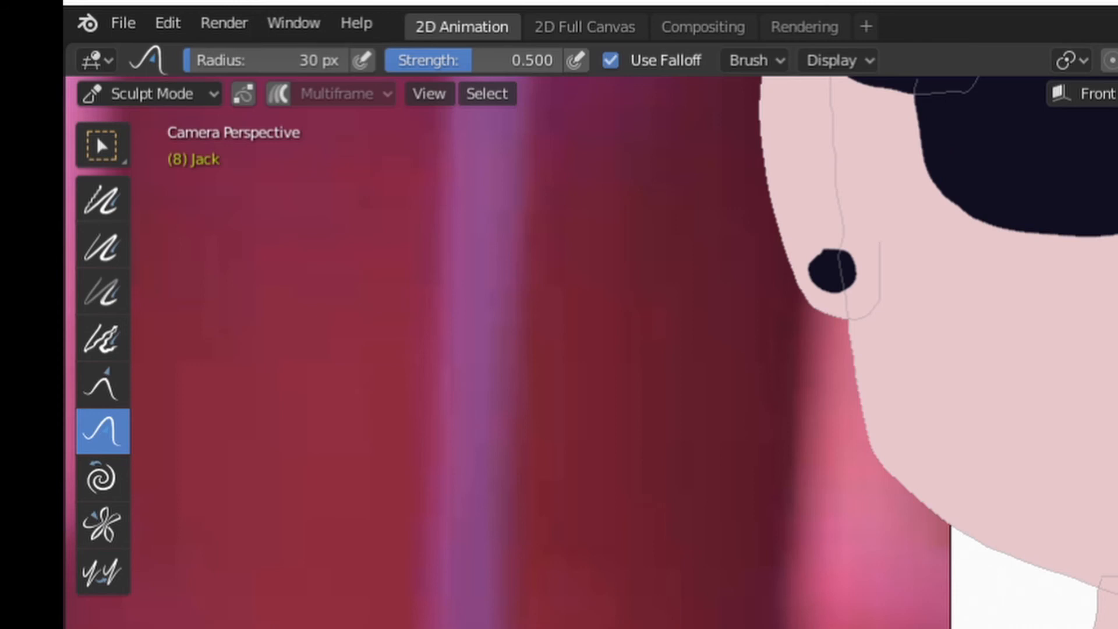
Switch to Edit Mode, select the whole earring and delete its points
{"action": "left_click", "coordinate": [209, 99]}
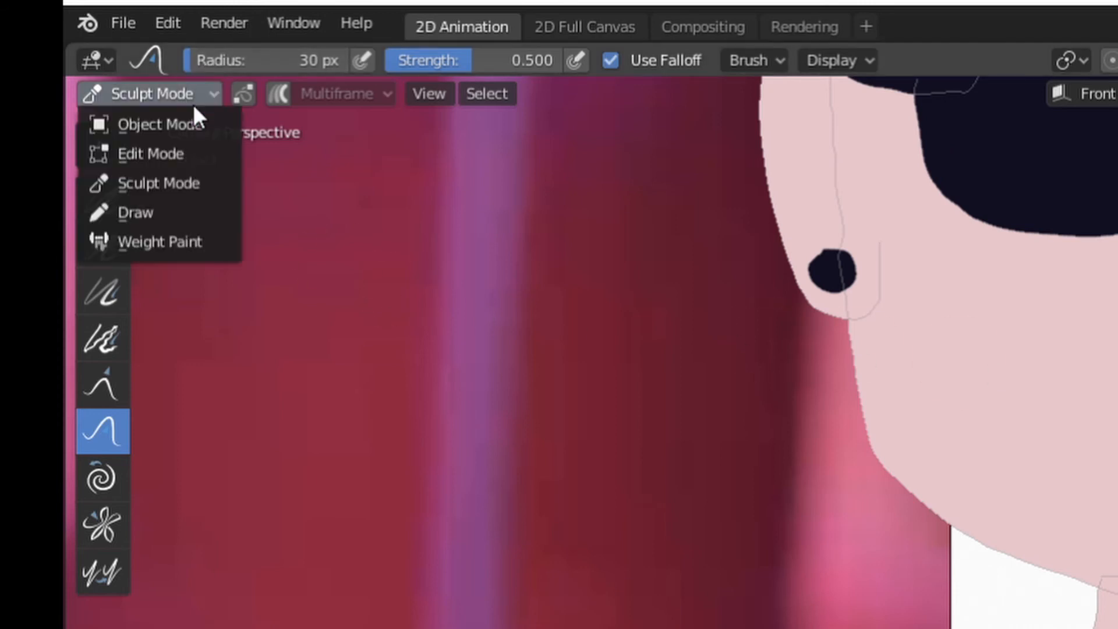
{"action": "left_click", "coordinate": [156, 154]}
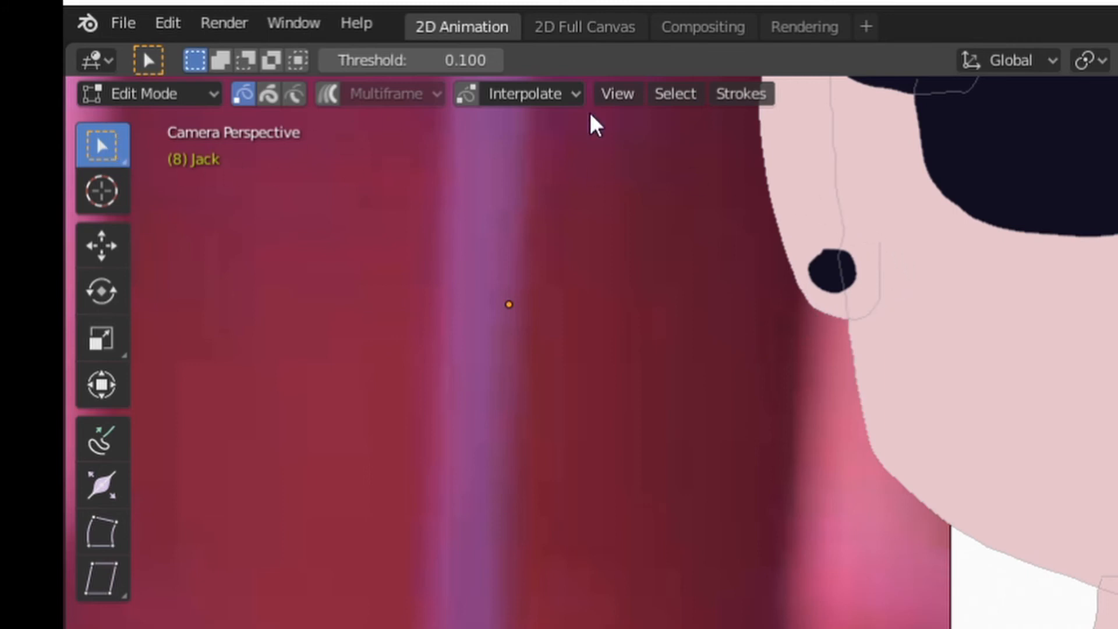
{"action": "mouse_move", "coordinate": [788, 225]}
{"action": "left_mouse_down"}
{"action": "mouse_move", "coordinate": [835, 285]}
{"action": "mouse_move", "coordinate": [909, 327]}
{"action": "left_mouse_up"}
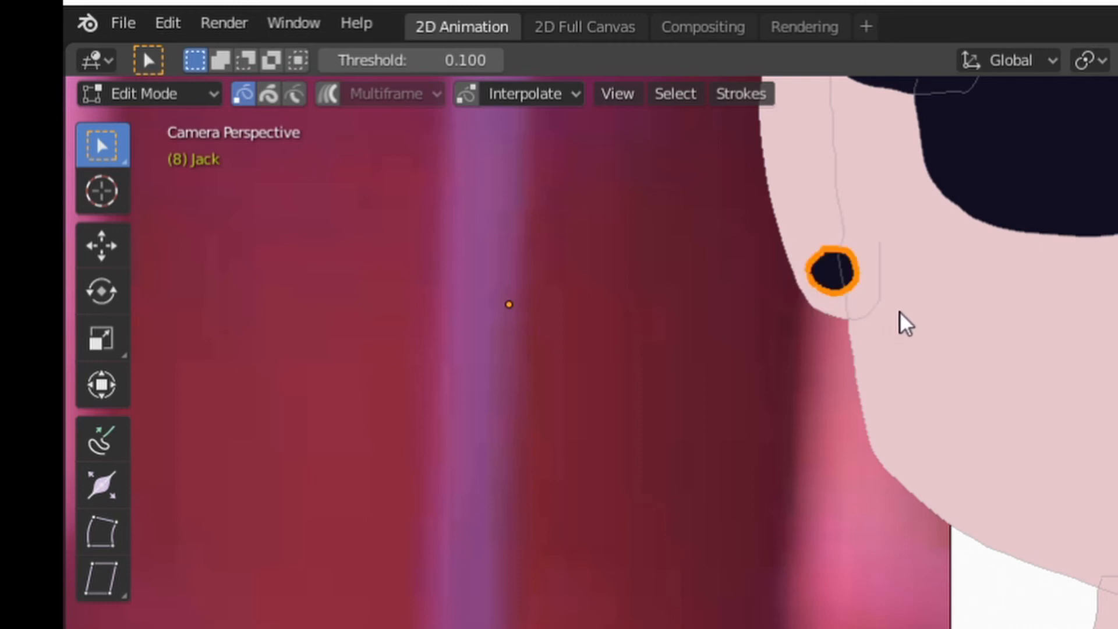
{"action": "key", "text": "x"}
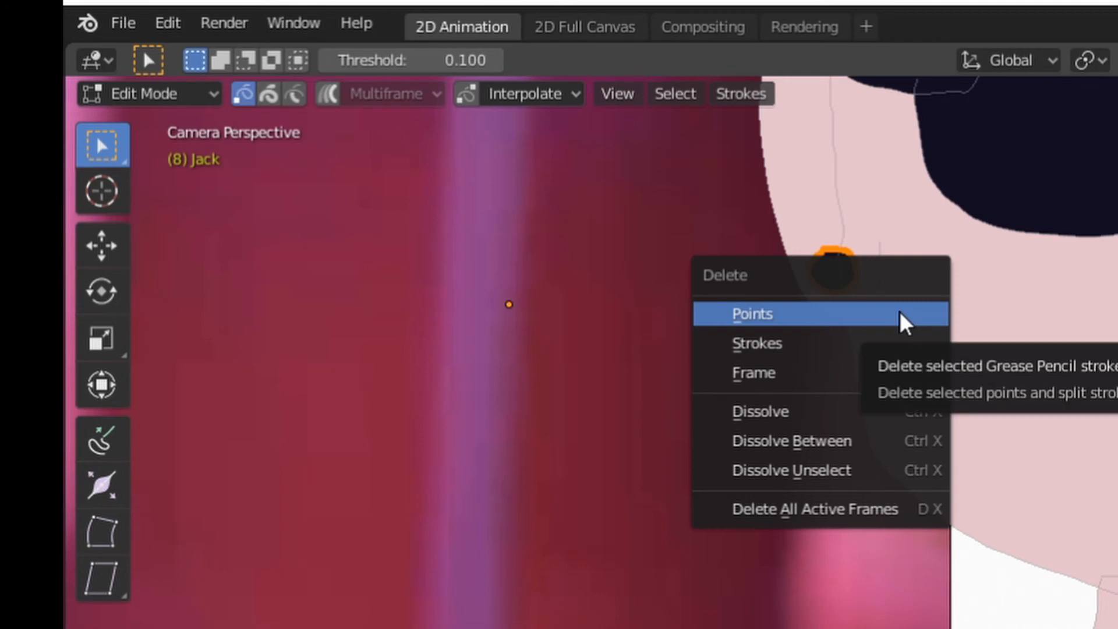
{"action": "left_click", "coordinate": [904, 324]}
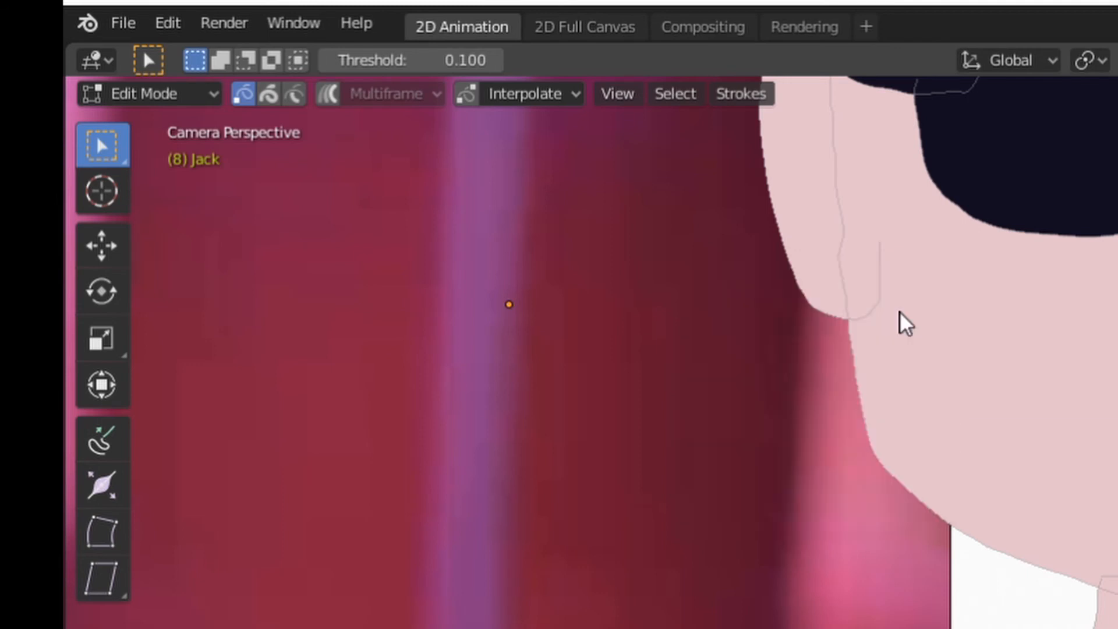
Switch to Draw mode and draw FLESH-filled openings inside both lenses, leaving a dark frame around each
{"action": "left_click", "coordinate": [178, 99]}
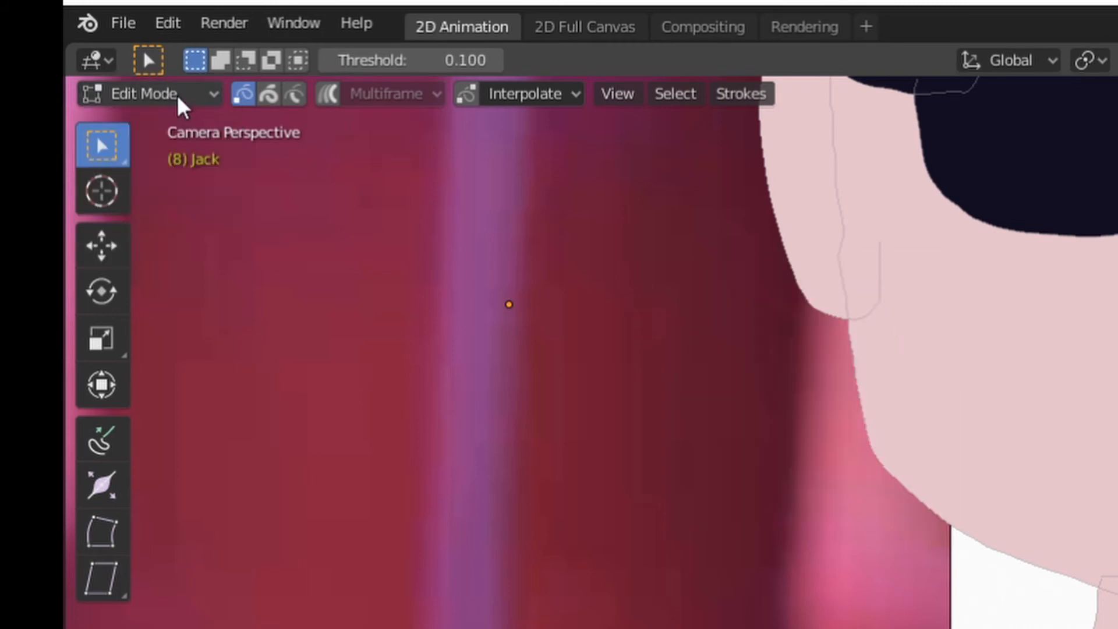
{"action": "left_click", "coordinate": [178, 98]}
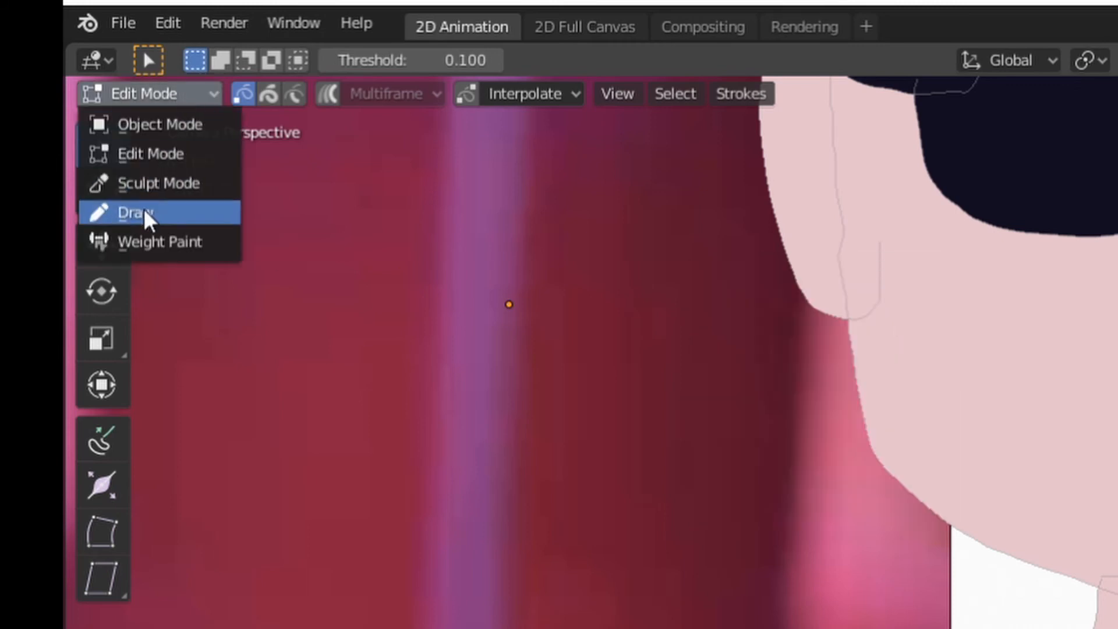
{"action": "left_click", "coordinate": [146, 214]}
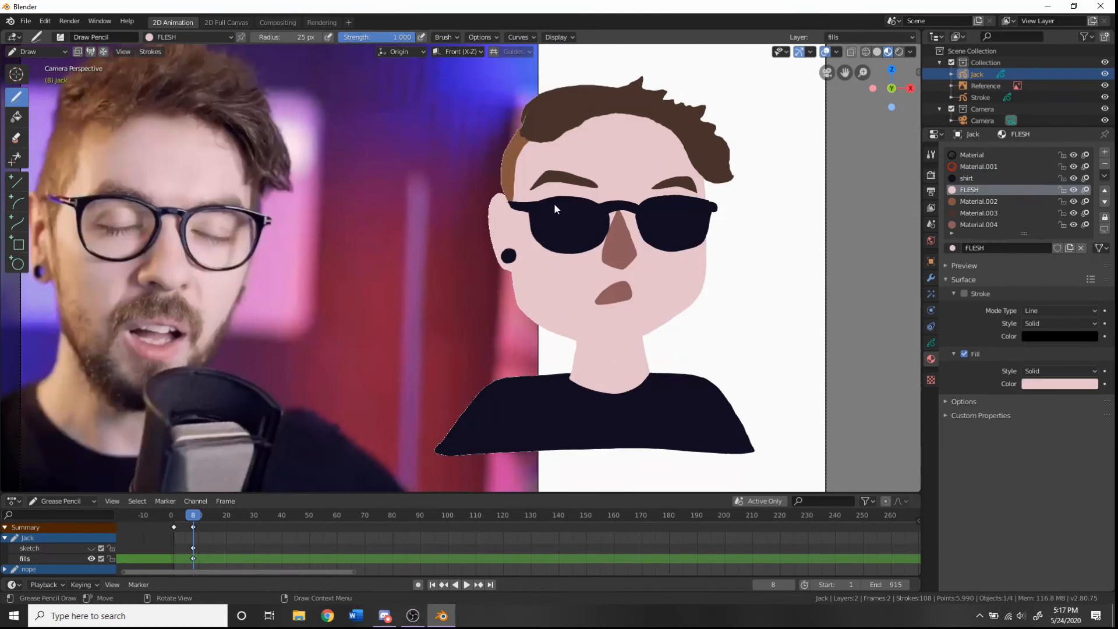
{"action": "mouse_move", "coordinate": [555, 205]}
{"action": "left_mouse_down"}
{"action": "mouse_move", "coordinate": [556, 253]}
{"action": "mouse_move", "coordinate": [599, 207]}
{"action": "mouse_move", "coordinate": [559, 204]}
{"action": "left_mouse_up"}
{"action": "mouse_move", "coordinate": [700, 227]}
{"action": "left_mouse_down"}
{"action": "mouse_move", "coordinate": [655, 204]}
{"action": "mouse_move", "coordinate": [698, 230]}
{"action": "mouse_move", "coordinate": [676, 248]}
{"action": "mouse_move", "coordinate": [703, 206]}
{"action": "mouse_move", "coordinate": [701, 230]}
{"action": "mouse_move", "coordinate": [703, 205]}
{"action": "left_mouse_up"}
{"action": "key", "text": "ctrl+z"}
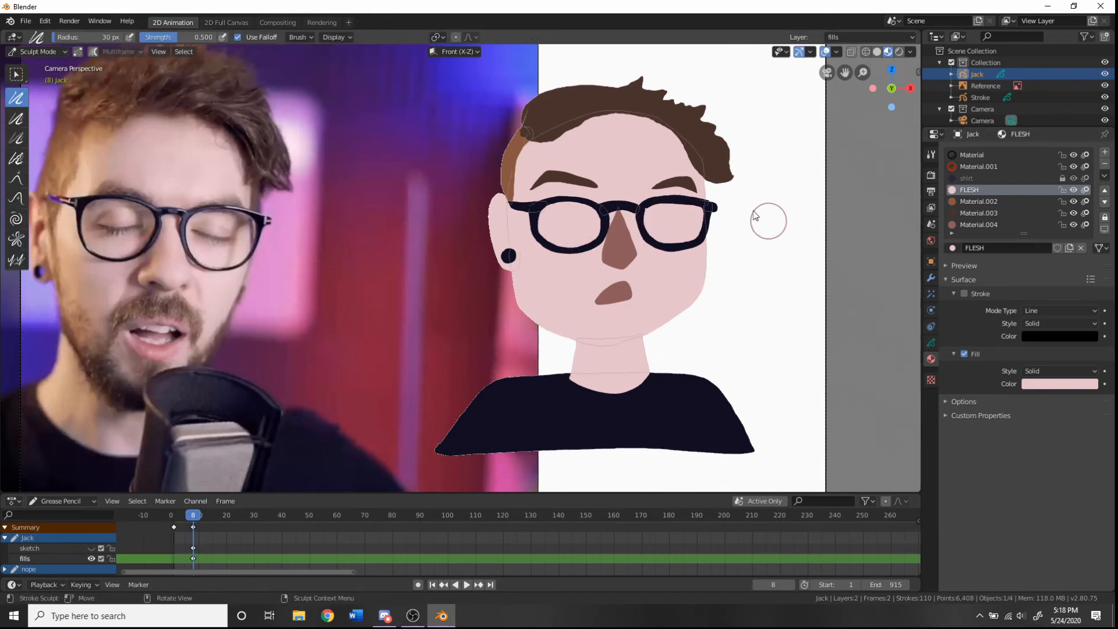
Return to Draw mode, unlock the shirt material and draw closed-eye lines inside the lenses with the stroke material named Material
{"action": "key", "text": "ctrl+Tab"}
{"action": "left_click", "coordinate": [1062, 178]}
{"action": "left_click", "coordinate": [1061, 178]}
{"action": "left_click", "coordinate": [972, 155]}
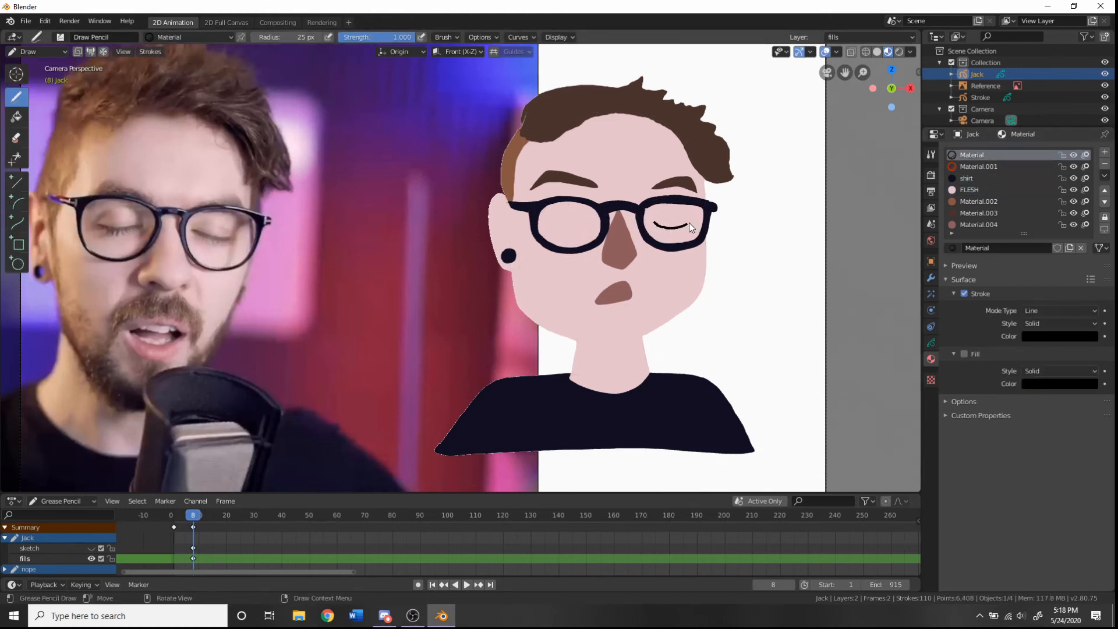
{"action": "key", "text": "ctrl+z"}
{"action": "left_click_drag", "start_coordinate": [590, 229], "coordinate": [550, 230]}
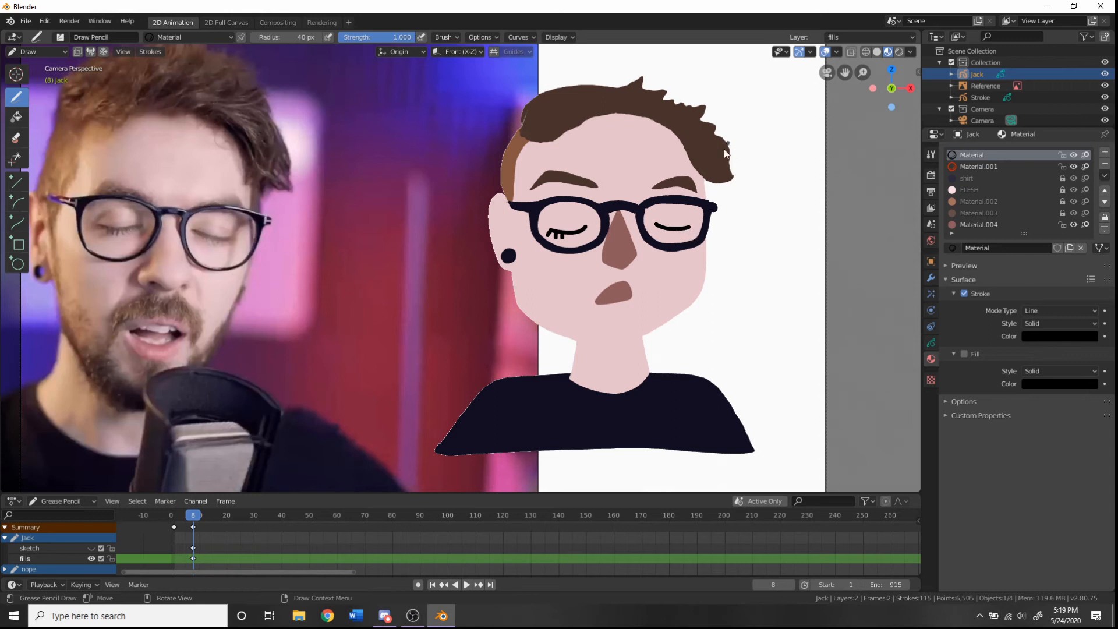
Undo the last eyelash strokes and draw new eyelashes at the outer corners of both closed eyes
{"action": "key", "text": "ctrl+z"}
{"action": "key", "text": "ctrl+z"}
{"action": "key", "text": "ctrl+z"}
{"action": "mouse_move", "coordinate": [863, 72]}
{"action": "left_mouse_down"}
{"action": "mouse_move", "coordinate": [863, 23]}
{"action": "mouse_move", "coordinate": [564, 95]}
{"action": "left_mouse_up"}
{"action": "mouse_move", "coordinate": [426, 187]}
{"action": "left_mouse_down"}
{"action": "mouse_move", "coordinate": [410, 198]}
{"action": "mouse_move", "coordinate": [438, 214]}
{"action": "left_mouse_up"}
{"action": "left_click_drag", "start_coordinate": [805, 178], "coordinate": [825, 187]}
{"action": "mouse_move", "coordinate": [794, 185]}
{"action": "left_mouse_down"}
{"action": "mouse_move", "coordinate": [812, 199]}
{"action": "mouse_move", "coordinate": [795, 206]}
{"action": "left_mouse_up"}
Switch to Sculpt Mode and adjust the shape of the eyelashes on both eyes
{"action": "left_click", "coordinate": [40, 54]}
{"action": "left_click", "coordinate": [37, 89]}
{"action": "left_click_drag", "start_coordinate": [431, 198], "coordinate": [427, 200]}
{"action": "left_click_drag", "start_coordinate": [788, 196], "coordinate": [792, 195]}
{"action": "mouse_move", "coordinate": [862, 72]}
{"action": "left_mouse_down"}
{"action": "mouse_move", "coordinate": [862, 121]}
{"action": "mouse_move", "coordinate": [955, 33]}
{"action": "mouse_move", "coordinate": [979, 34]}
{"action": "left_mouse_up"}
Switch to Draw mode, unlock Material.002 and Material.003, and draw a full beard shape along the jaw with Material.003
{"action": "left_click", "coordinate": [45, 52]}
{"action": "left_click", "coordinate": [38, 100]}
{"action": "mouse_move", "coordinate": [845, 72]}
{"action": "left_mouse_down"}
{"action": "mouse_move", "coordinate": [950, 104]}
{"action": "mouse_move", "coordinate": [976, 90]}
{"action": "left_mouse_up"}
{"action": "left_click", "coordinate": [1061, 201]}
{"action": "left_click", "coordinate": [1062, 213]}
{"action": "left_click", "coordinate": [990, 213]}
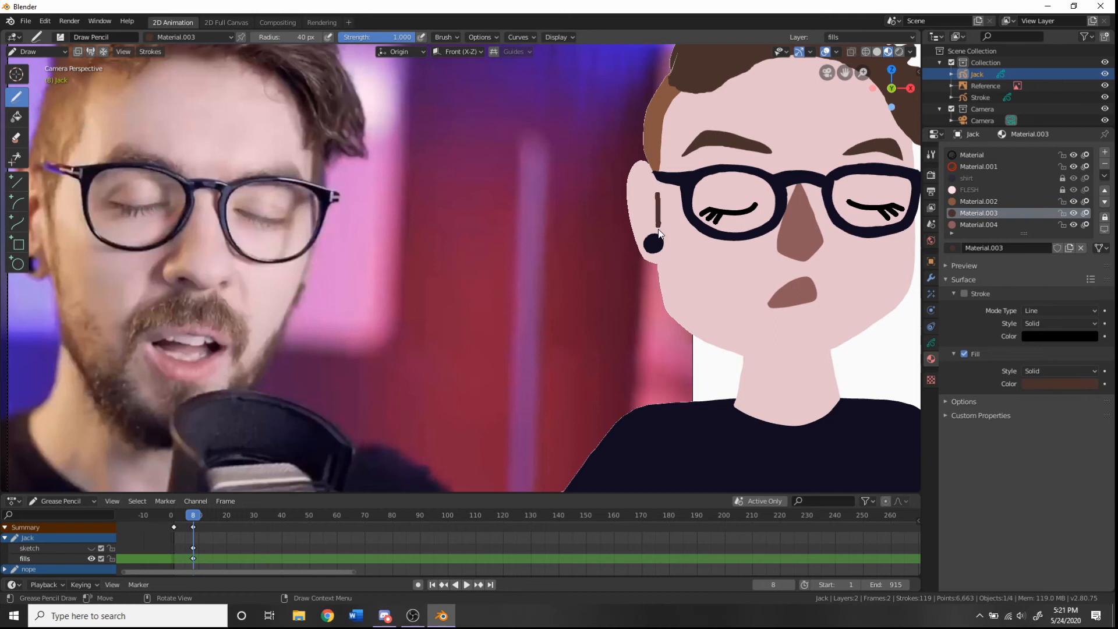
{"action": "left_click_drag", "start_coordinate": [661, 302], "coordinate": [658, 188]}
{"action": "mouse_move", "coordinate": [845, 73]}
{"action": "left_mouse_down"}
{"action": "mouse_move", "coordinate": [834, 97]}
{"action": "mouse_move", "coordinate": [822, 91]}
{"action": "left_mouse_up"}
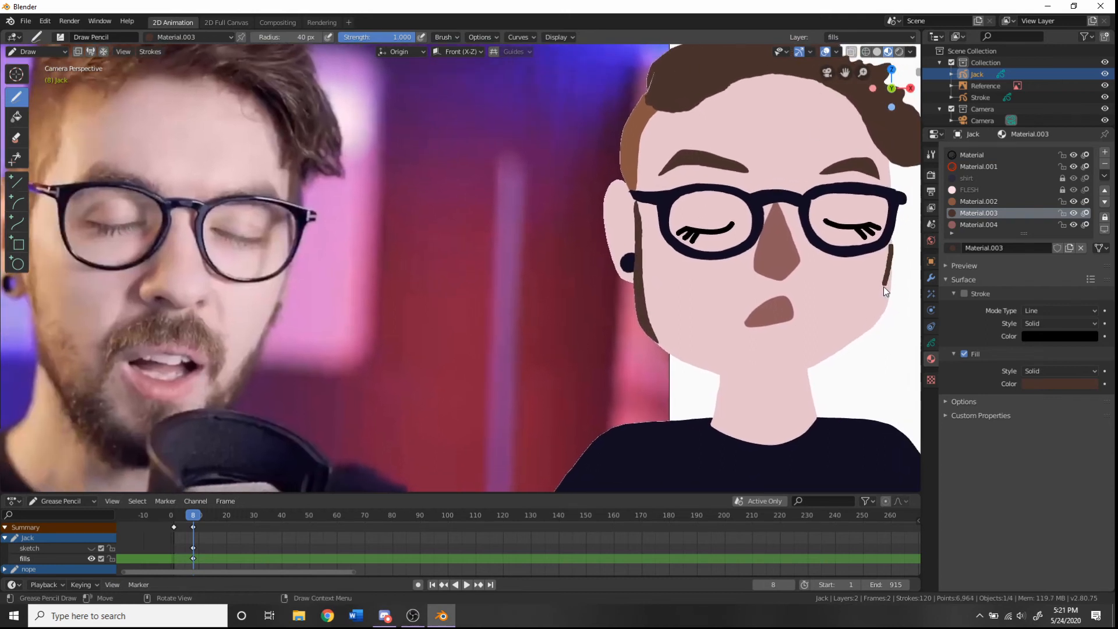
{"action": "mouse_move", "coordinate": [883, 287]}
{"action": "left_mouse_down"}
{"action": "mouse_move", "coordinate": [827, 335]}
{"action": "mouse_move", "coordinate": [653, 334]}
{"action": "mouse_move", "coordinate": [774, 381]}
{"action": "left_mouse_up"}
Switch to Sculpt Mode, then push and smooth the beard's outer edges on both sides of the jaw
{"action": "key", "text": "ctrl+Tab"}
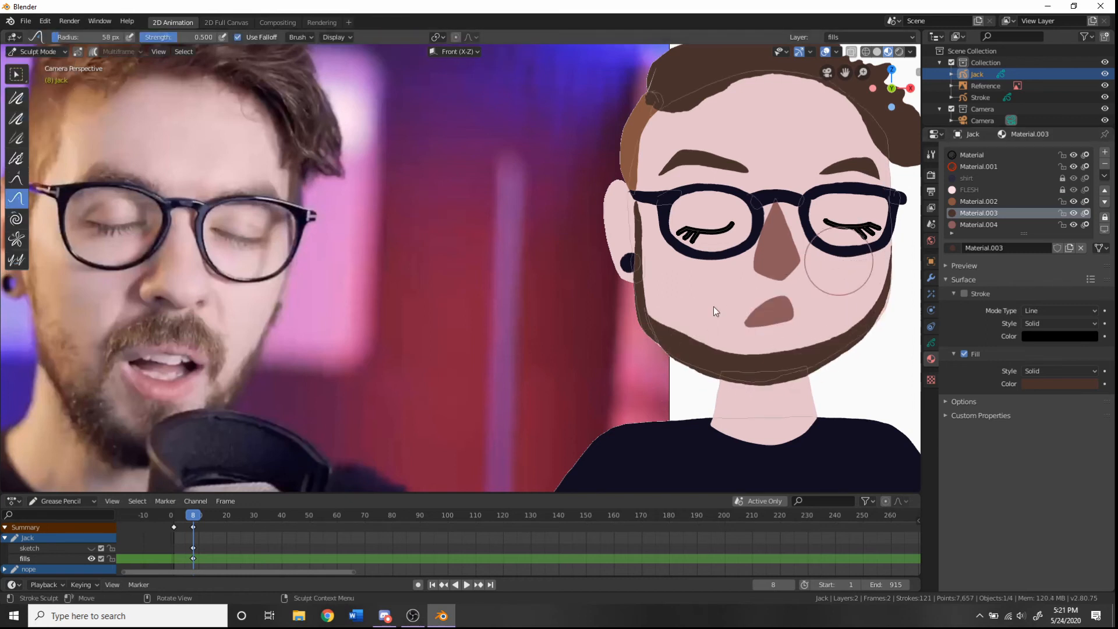
{"action": "left_click_drag", "start_coordinate": [655, 350], "coordinate": [664, 300]}
{"action": "left_click_drag", "start_coordinate": [901, 344], "coordinate": [900, 312]}
{"action": "key", "text": "shift"}
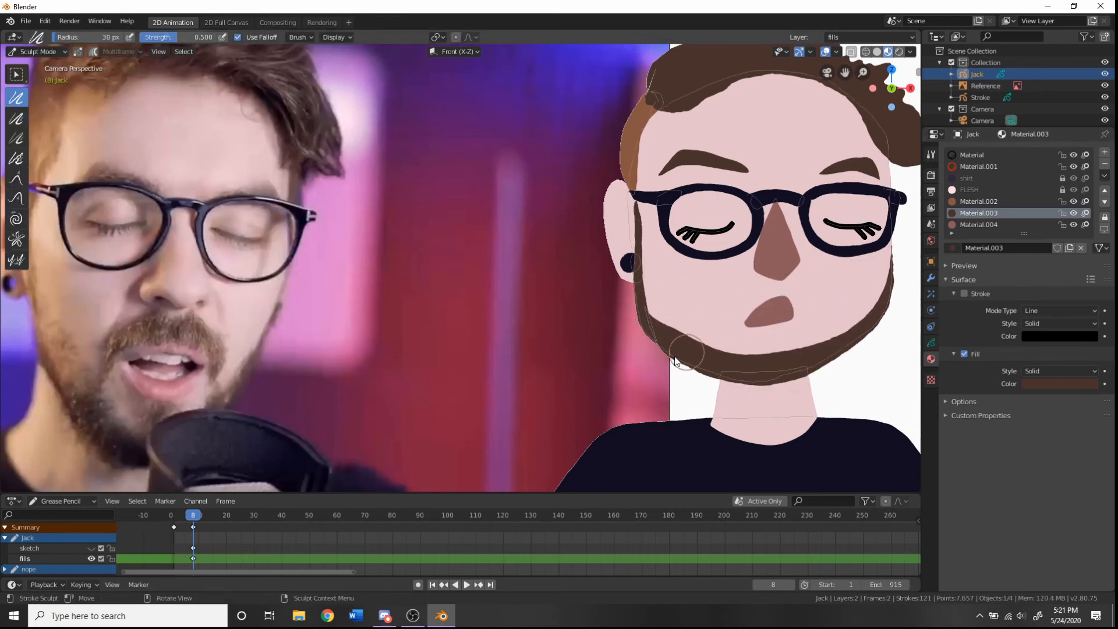
{"action": "key", "text": "ctrl+Tab"}
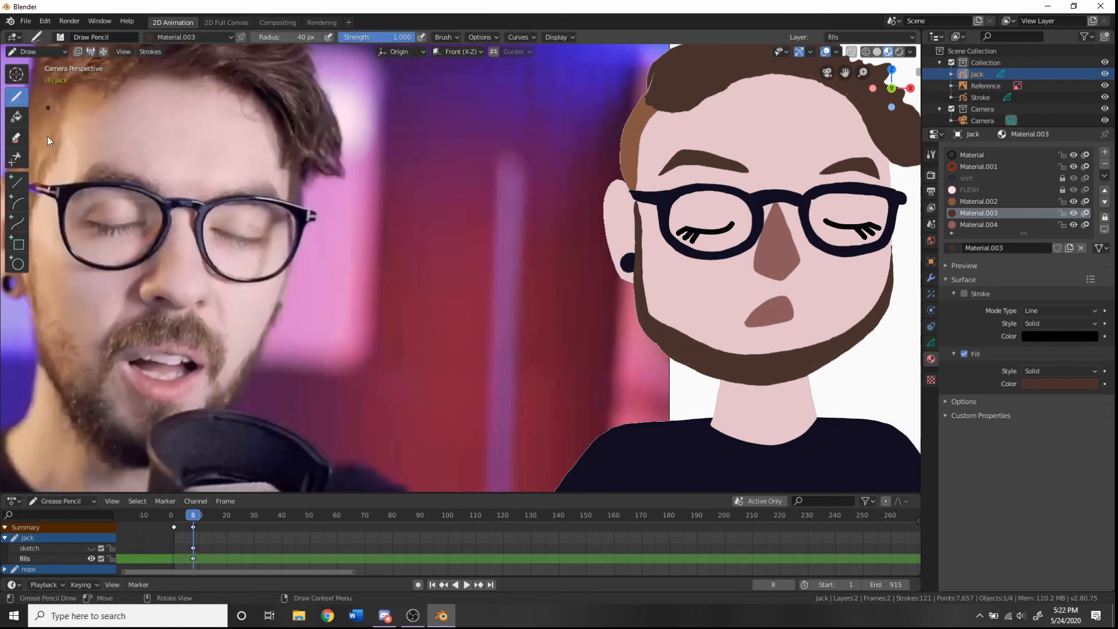
{"action": "left_click", "coordinate": [972, 155]}
{"action": "left_click_drag", "start_coordinate": [111, 286], "coordinate": [49, 270]}
{"action": "mouse_move", "coordinate": [315, 386]}
{"action": "left_mouse_down"}
{"action": "mouse_move", "coordinate": [275, 402]}
{"action": "mouse_move", "coordinate": [309, 355]}
{"action": "left_mouse_up"}
{"action": "left_click_drag", "start_coordinate": [305, 370], "coordinate": [389, 274]}
{"action": "key", "text": "ctrl+z"}
{"action": "key", "text": "ctrl+z"}
{"action": "key", "text": "ctrl+z"}
{"action": "key", "text": "ctrl+z"}
{"action": "key", "text": "ctrl+z"}
{"action": "key", "text": "ctrl+z"}
{"action": "key", "text": "ctrl+z"}
{"action": "key", "text": "ctrl+z"}
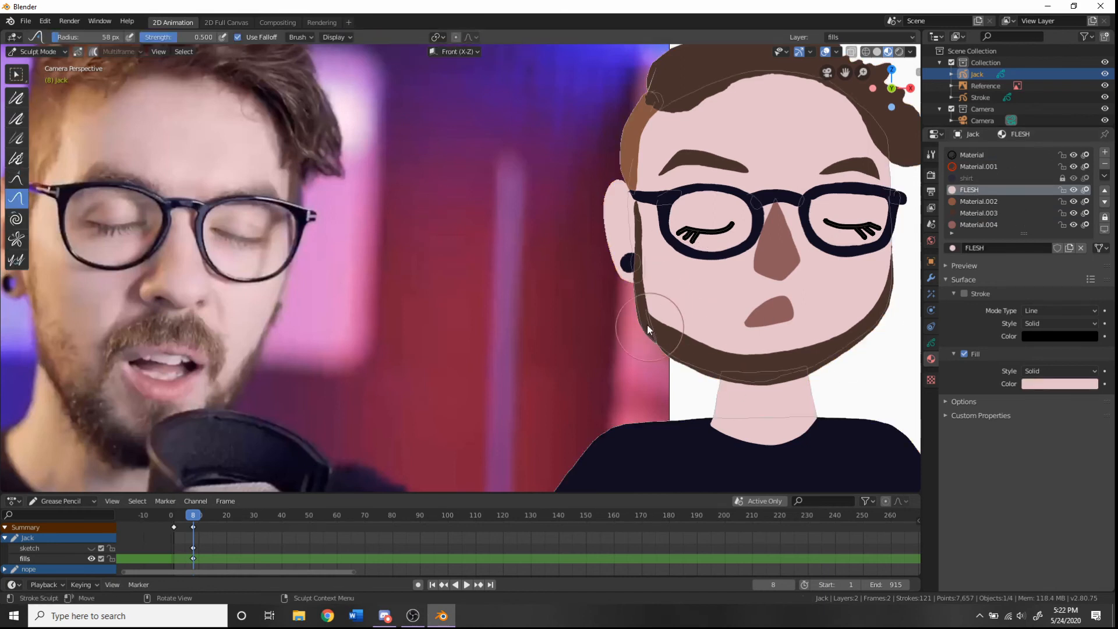
Reshape the beard's edge along the jaw below the ear with the Push brush and set its radius to 14 px
{"action": "left_click_drag", "start_coordinate": [647, 325], "coordinate": [719, 352]}
{"action": "mouse_move", "coordinate": [624, 294]}
{"action": "left_mouse_down"}
{"action": "mouse_move", "coordinate": [661, 285]}
{"action": "mouse_move", "coordinate": [685, 312]}
{"action": "mouse_move", "coordinate": [689, 339]}
{"action": "left_mouse_up"}
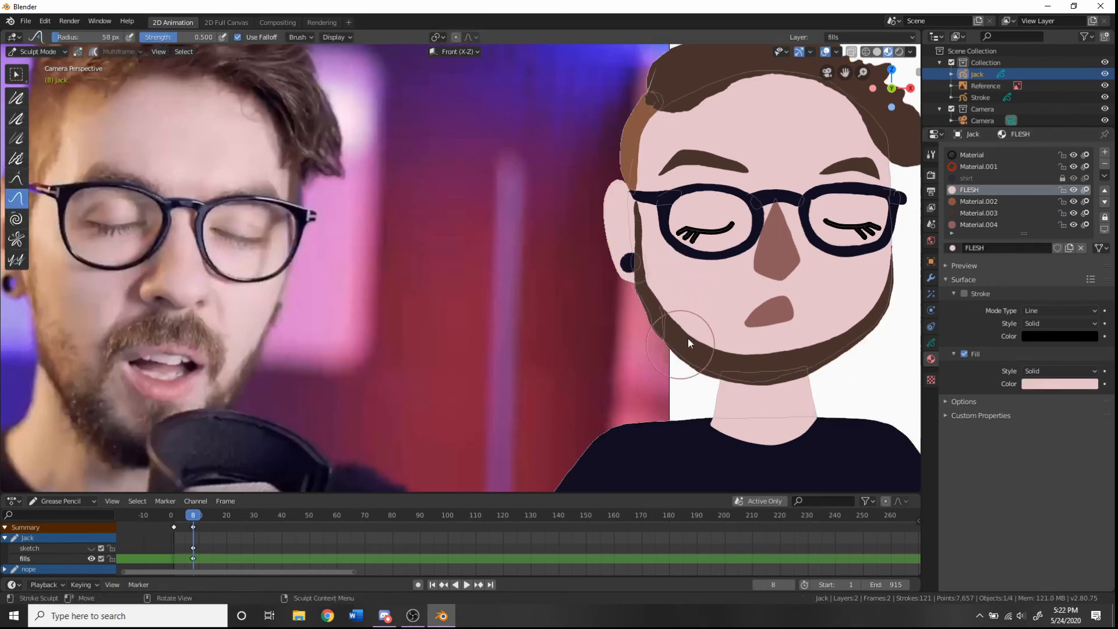
{"action": "key", "text": "ctrl+z"}
{"action": "left_click", "coordinate": [17, 199]}
{"action": "left_click_drag", "start_coordinate": [67, 37], "coordinate": [58, 37]}
Return to Draw mode and draw a moustache around the mouth and a chin patch below it with Material.003
{"action": "left_click", "coordinate": [37, 51]}
{"action": "left_click", "coordinate": [37, 100]}
{"action": "left_click", "coordinate": [990, 212]}
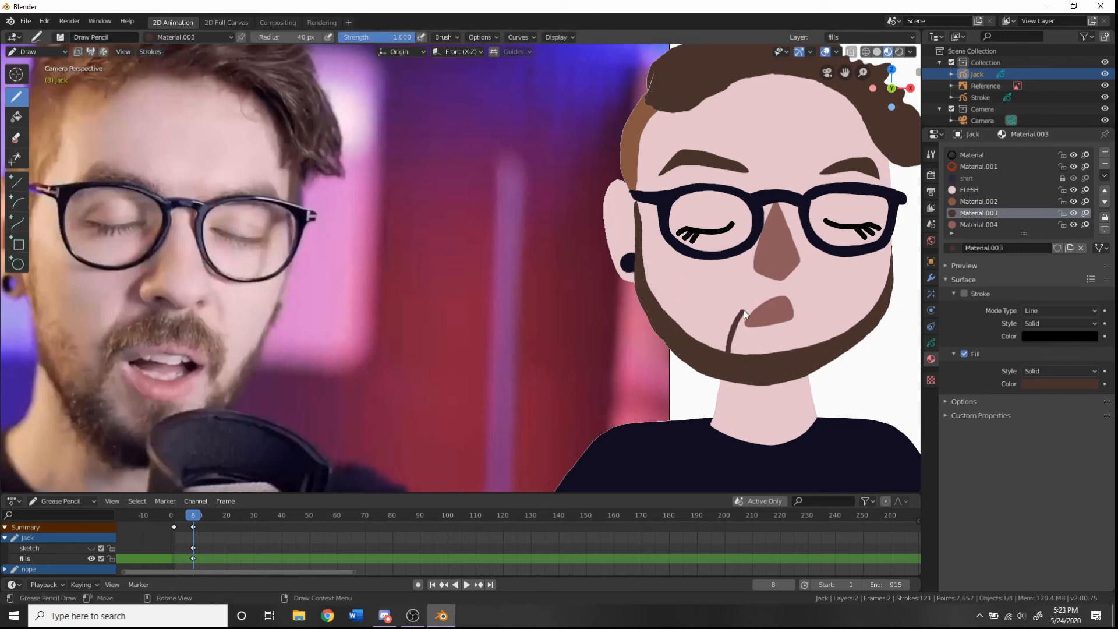
{"action": "mouse_move", "coordinate": [743, 310]}
{"action": "left_mouse_down"}
{"action": "mouse_move", "coordinate": [800, 312]}
{"action": "mouse_move", "coordinate": [814, 337]}
{"action": "mouse_move", "coordinate": [771, 285]}
{"action": "left_mouse_up"}
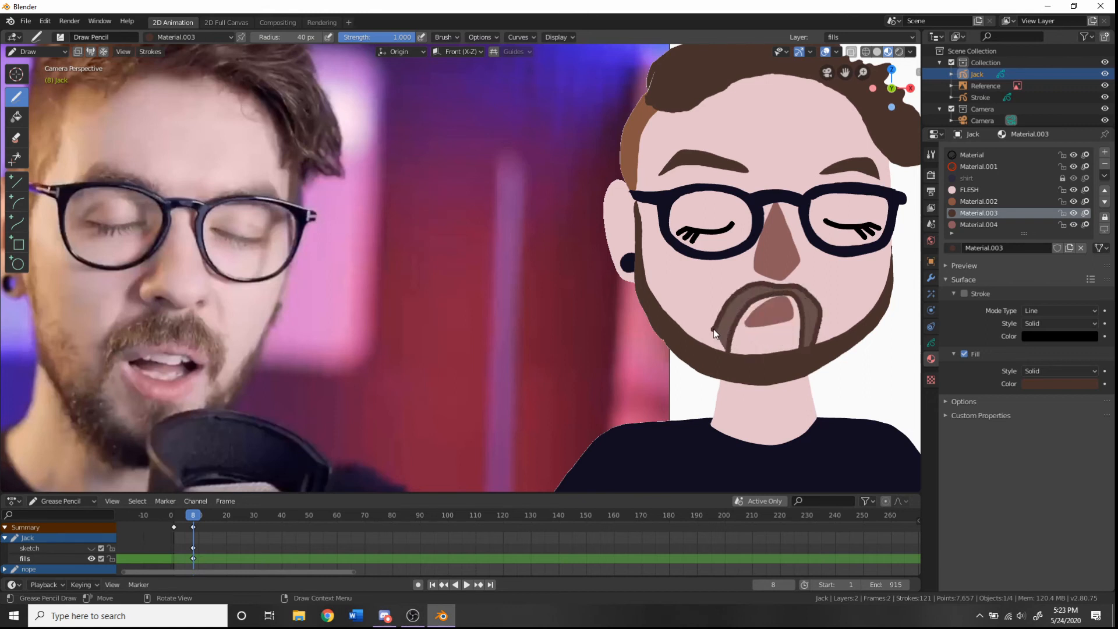
{"action": "mouse_move", "coordinate": [714, 330]}
{"action": "left_mouse_down"}
{"action": "mouse_move", "coordinate": [793, 298]}
{"action": "mouse_move", "coordinate": [803, 349]}
{"action": "mouse_move", "coordinate": [812, 321]}
{"action": "mouse_move", "coordinate": [758, 284]}
{"action": "left_mouse_up"}
{"action": "left_click_drag", "start_coordinate": [713, 355], "coordinate": [725, 336]}
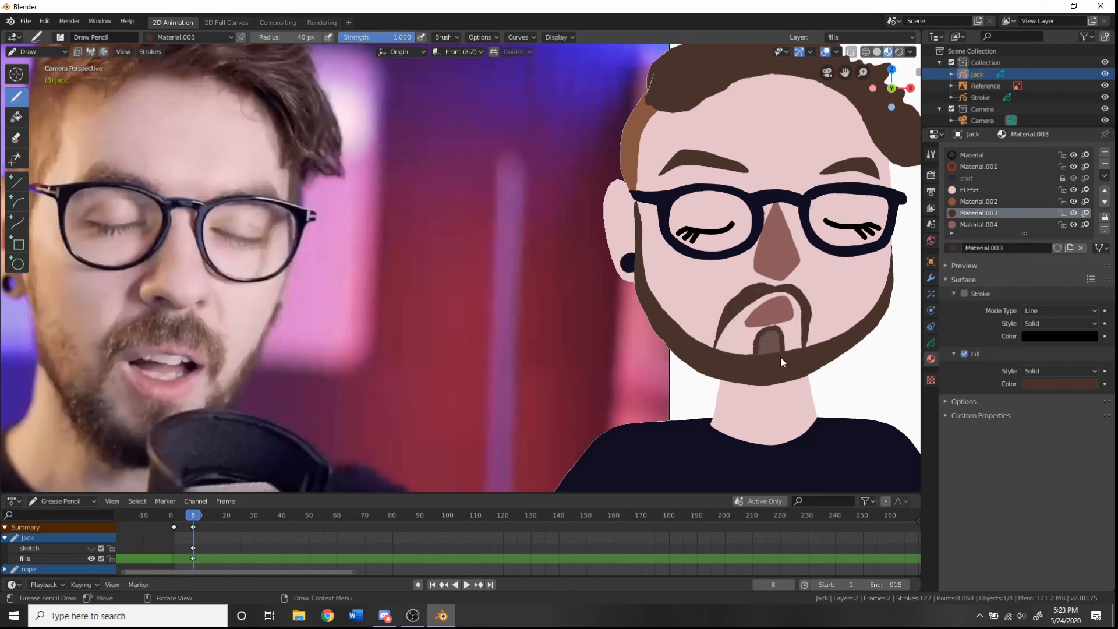
Switch to Sculpt Mode, push both moustache ends into the beard and smooth the moustache's outline
{"action": "left_click", "coordinate": [36, 51]}
{"action": "left_click", "coordinate": [36, 90]}
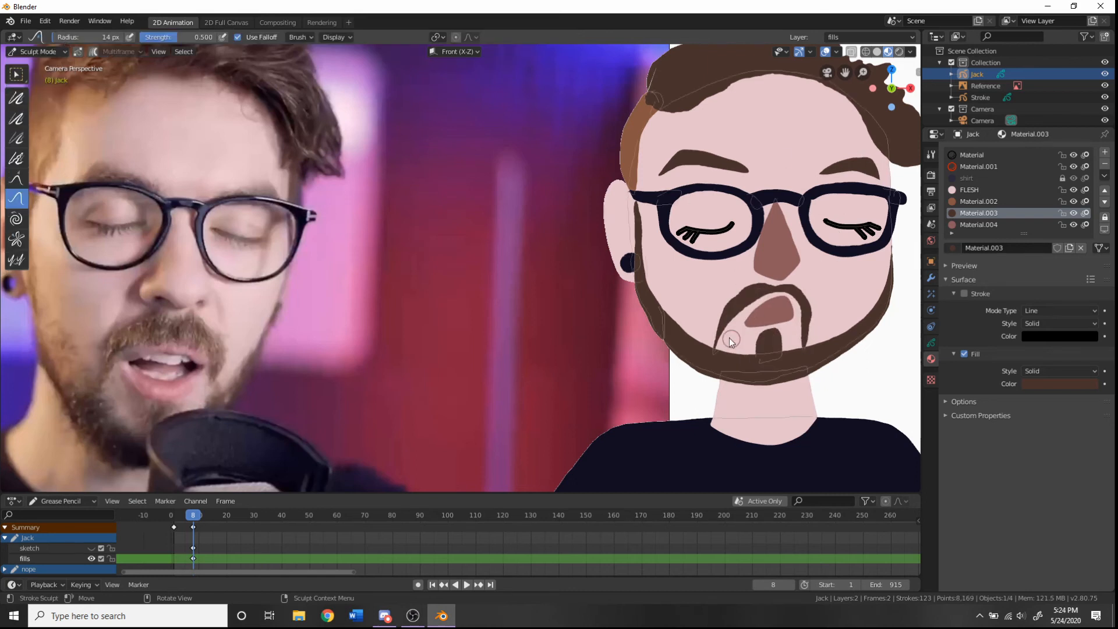
{"action": "left_click_drag", "start_coordinate": [729, 338], "coordinate": [721, 351]}
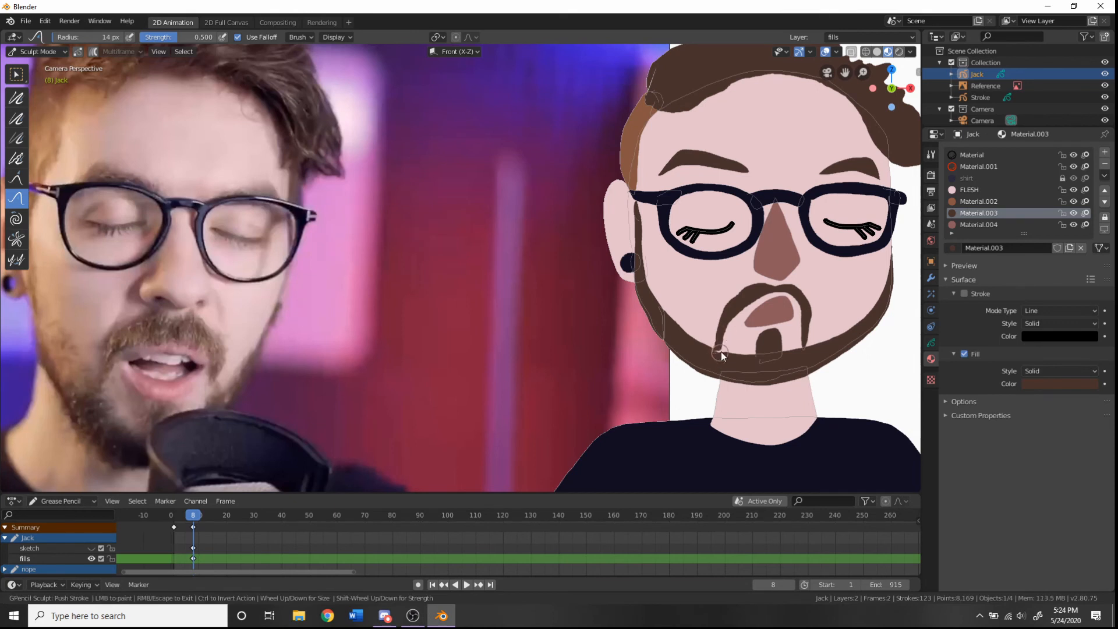
{"action": "left_click_drag", "start_coordinate": [806, 343], "coordinate": [813, 328]}
{"action": "left_click", "coordinate": [16, 98]}
{"action": "left_click_drag", "start_coordinate": [728, 310], "coordinate": [814, 310]}
{"action": "left_click", "coordinate": [36, 51]}
{"action": "left_click", "coordinate": [36, 101]}
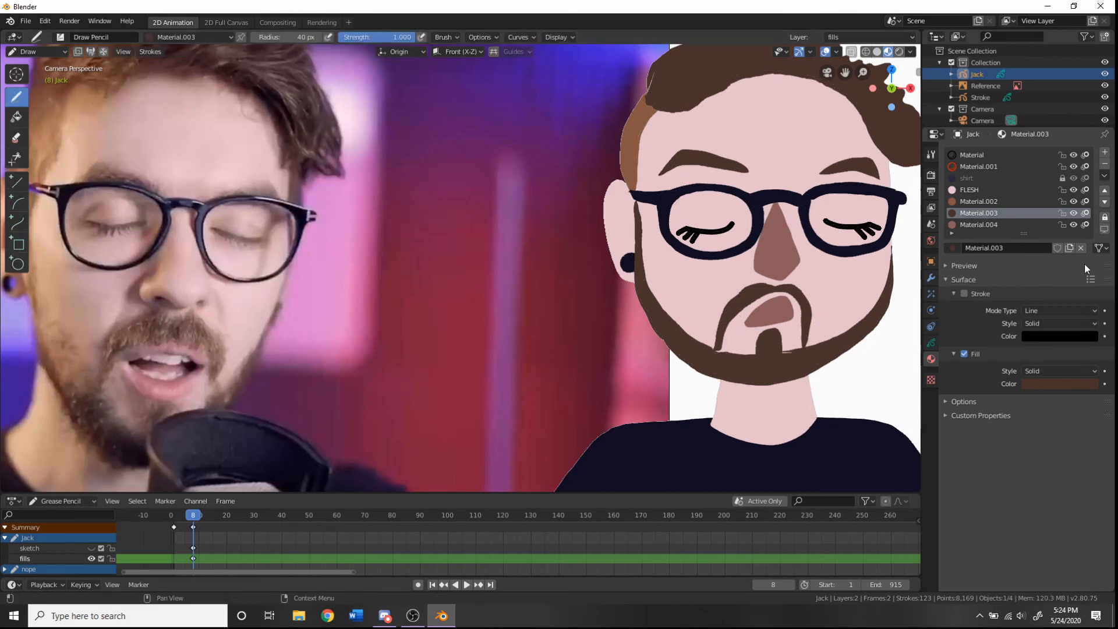
{"action": "key", "text": "ctrl+z"}
Push the moustache end and chin patch down into the beard and smooth the moustache's curve
{"action": "mouse_move", "coordinate": [864, 72]}
{"action": "left_mouse_down"}
{"action": "mouse_move", "coordinate": [851, 4]}
{"action": "mouse_move", "coordinate": [486, 4]}
{"action": "left_mouse_up"}
{"action": "left_click", "coordinate": [25, 200]}
{"action": "left_click_drag", "start_coordinate": [549, 338], "coordinate": [546, 360]}
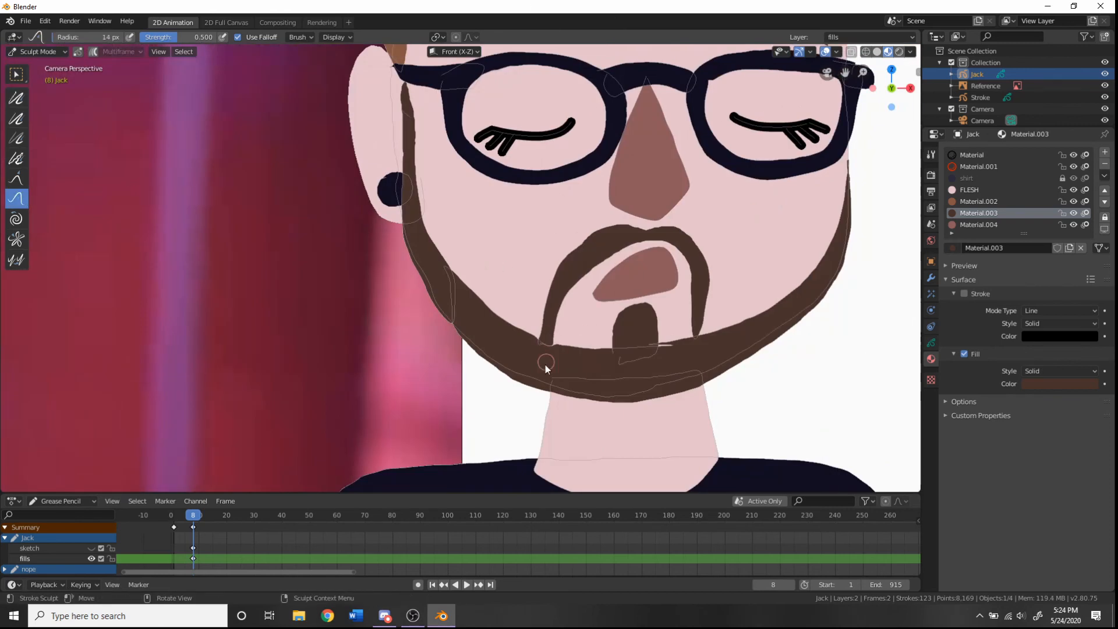
{"action": "mouse_move", "coordinate": [649, 342]}
{"action": "left_mouse_down"}
{"action": "mouse_move", "coordinate": [670, 350]}
{"action": "mouse_move", "coordinate": [651, 350]}
{"action": "left_mouse_up"}
{"action": "left_click", "coordinate": [16, 98]}
{"action": "left_click", "coordinate": [16, 198]}
{"action": "left_click", "coordinate": [16, 98]}
{"action": "mouse_move", "coordinate": [615, 236]}
{"action": "left_mouse_down"}
{"action": "mouse_move", "coordinate": [694, 275]}
{"action": "mouse_move", "coordinate": [547, 348]}
{"action": "mouse_move", "coordinate": [560, 344]}
{"action": "left_mouse_up"}
Push and smooth the beard's outline along the jaw and the sideburn beside the ear
{"action": "left_click", "coordinate": [16, 198]}
{"action": "left_click", "coordinate": [17, 98]}
{"action": "left_click_drag", "start_coordinate": [425, 297], "coordinate": [415, 273]}
{"action": "left_click", "coordinate": [17, 198]}
{"action": "left_click_drag", "start_coordinate": [453, 321], "coordinate": [454, 322]}
{"action": "left_click", "coordinate": [17, 97]}
{"action": "left_click_drag", "start_coordinate": [418, 161], "coordinate": [419, 169]}
{"action": "scroll", "coordinate": [418, 169], "scroll_direction": "down", "scroll_amount": 5}
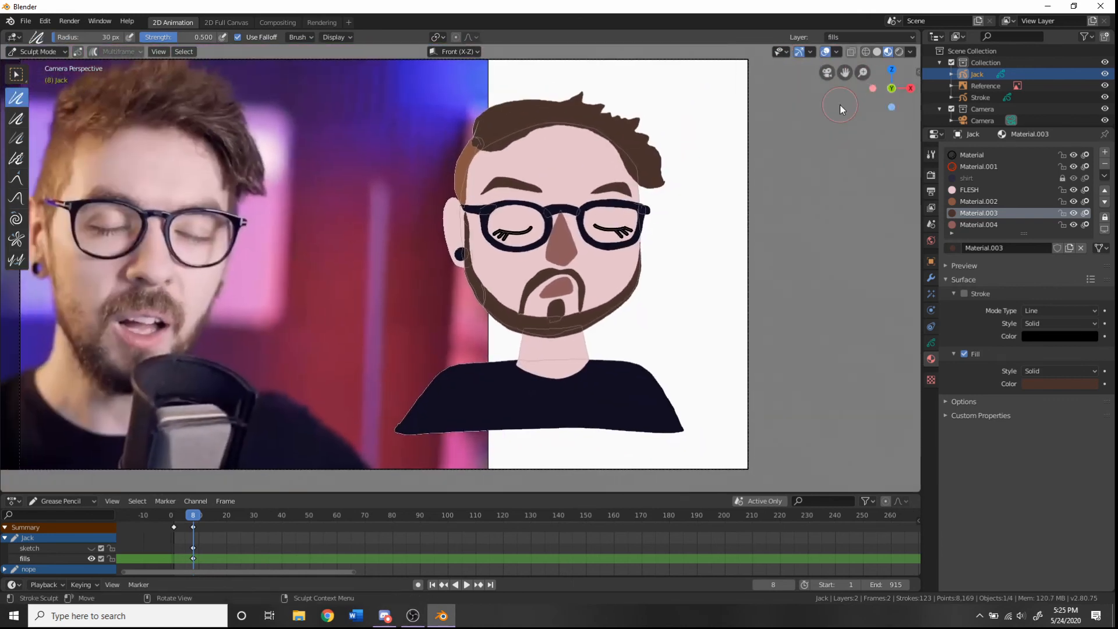
Rename Material.004 as noseNlips, Material.002 as lighterHair and Material.003 as DarkerHair
{"action": "left_click_drag", "start_coordinate": [863, 72], "coordinate": [831, 46]}
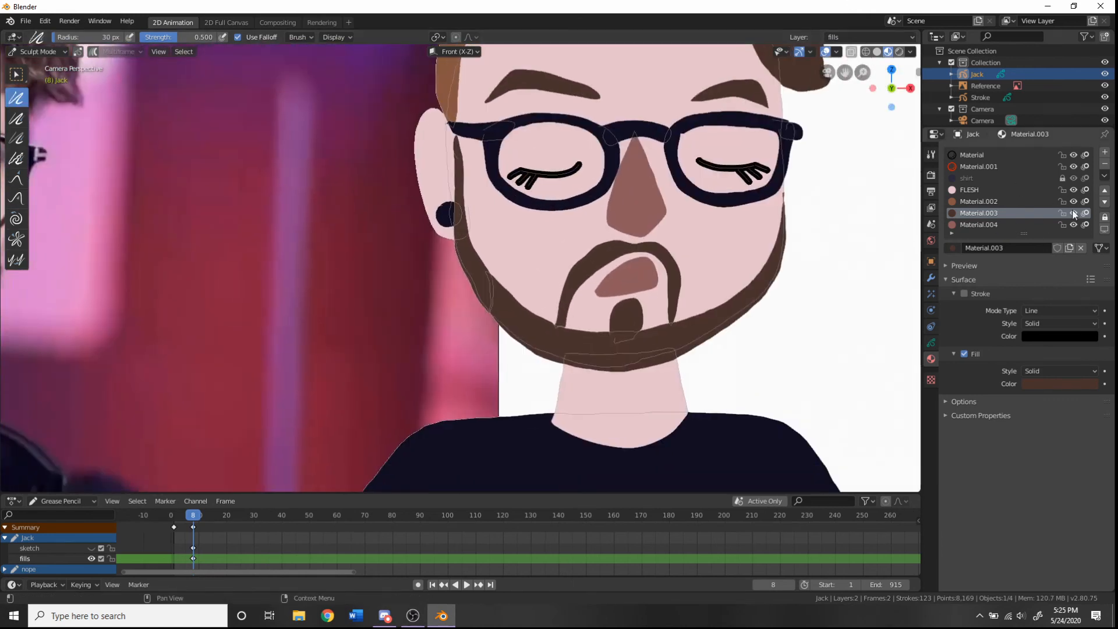
{"action": "double_click", "coordinate": [990, 225]}
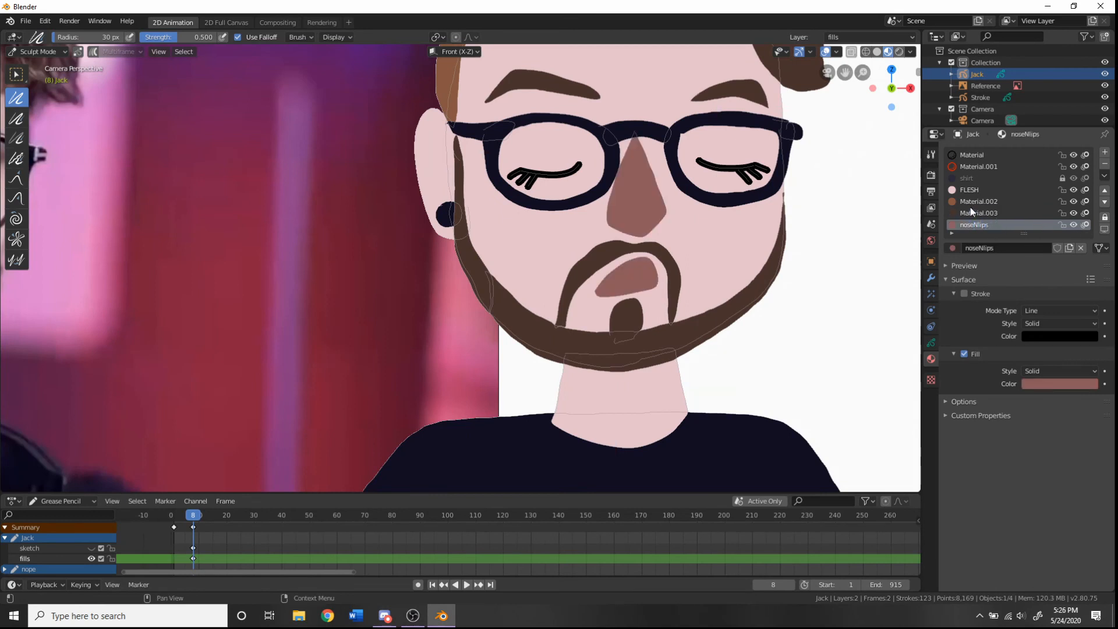
{"action": "double_click", "coordinate": [979, 202]}
{"action": "type", "text": "lih"}
{"action": "double_click", "coordinate": [984, 213]}
{"action": "type", "text": "DarkerHair"}
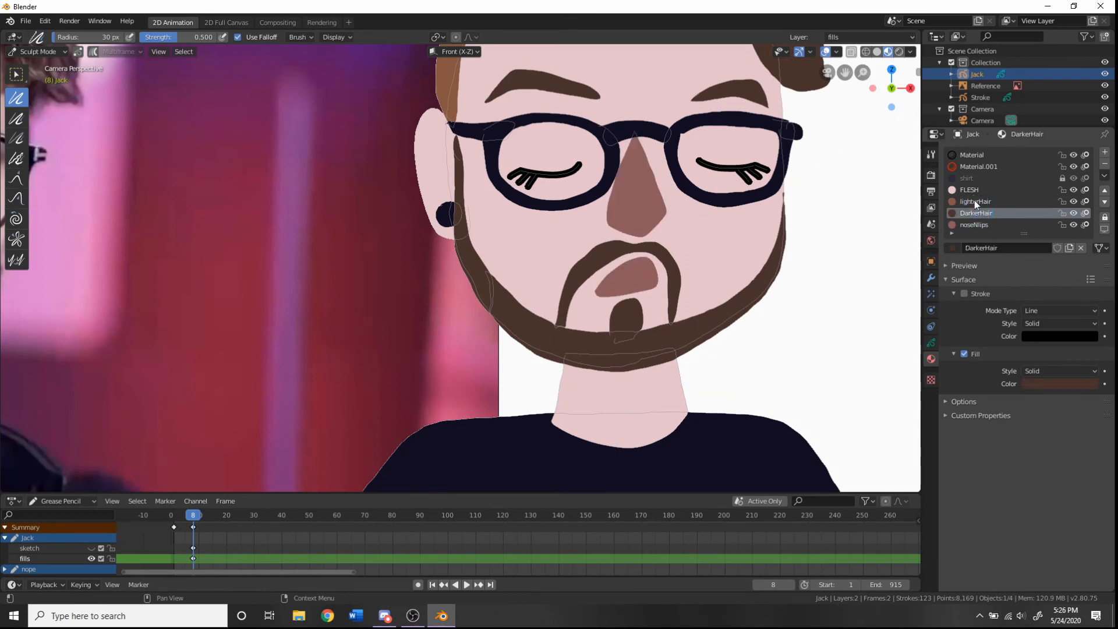
Lock the DarkerHair material and reshape the noseNlips mouth with the Push brush at an 18 px radius
{"action": "left_click", "coordinate": [978, 224]}
{"action": "left_click", "coordinate": [38, 51]}
{"action": "left_click", "coordinate": [16, 198]}
{"action": "left_click", "coordinate": [1063, 213]}
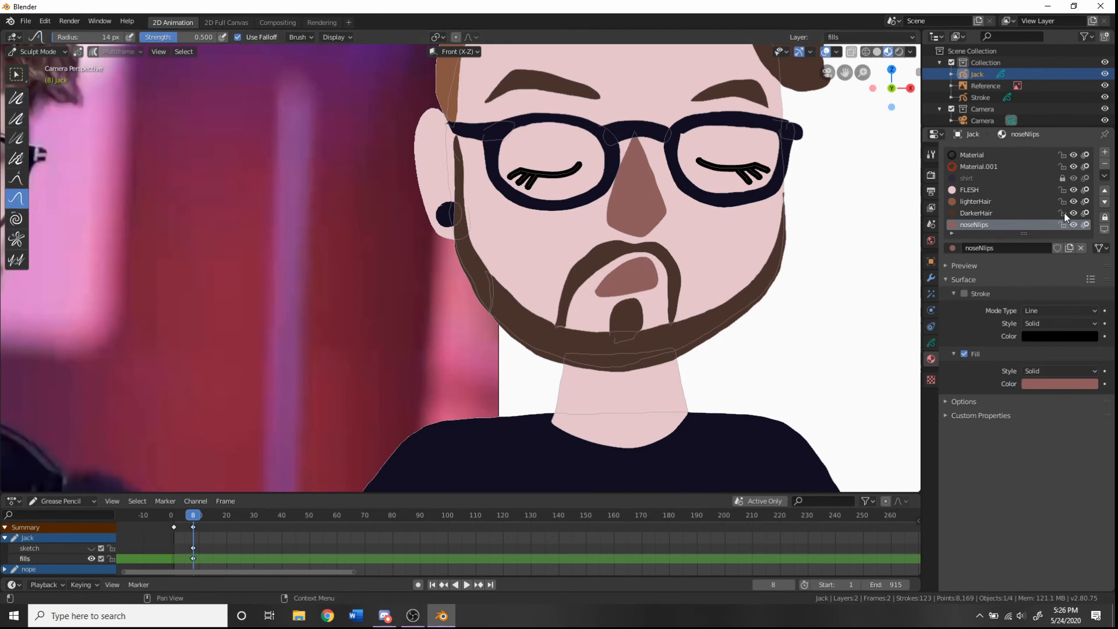
{"action": "left_click_drag", "start_coordinate": [643, 264], "coordinate": [627, 273]}
{"action": "left_click_drag", "start_coordinate": [862, 73], "coordinate": [866, 111]}
{"action": "left_click_drag", "start_coordinate": [69, 40], "coordinate": [69, 42]}
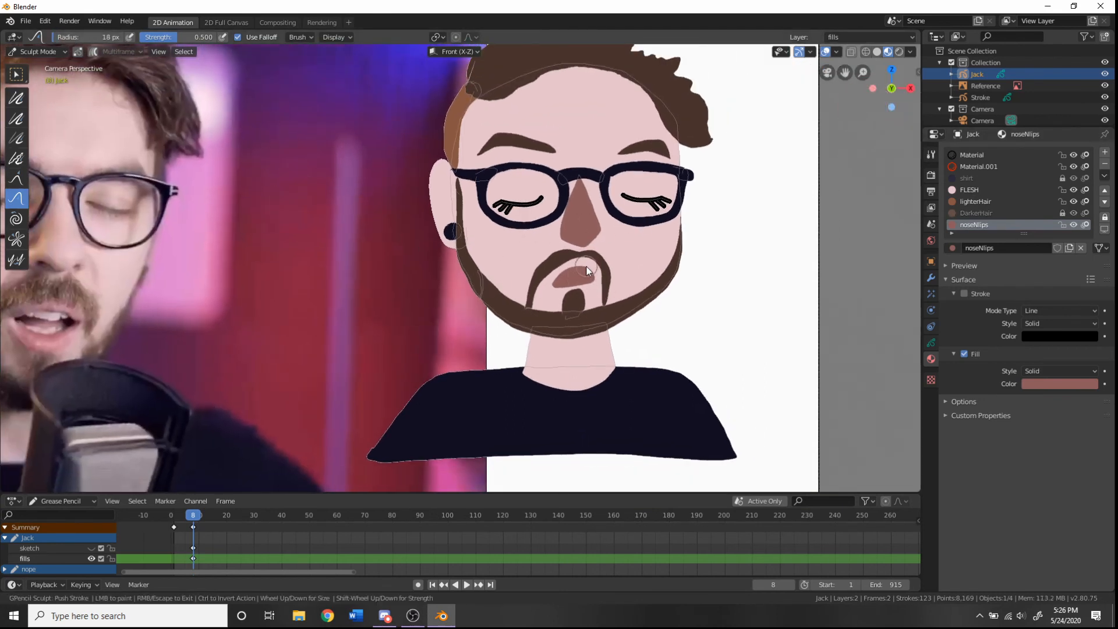
{"action": "left_click_drag", "start_coordinate": [558, 283], "coordinate": [557, 282]}
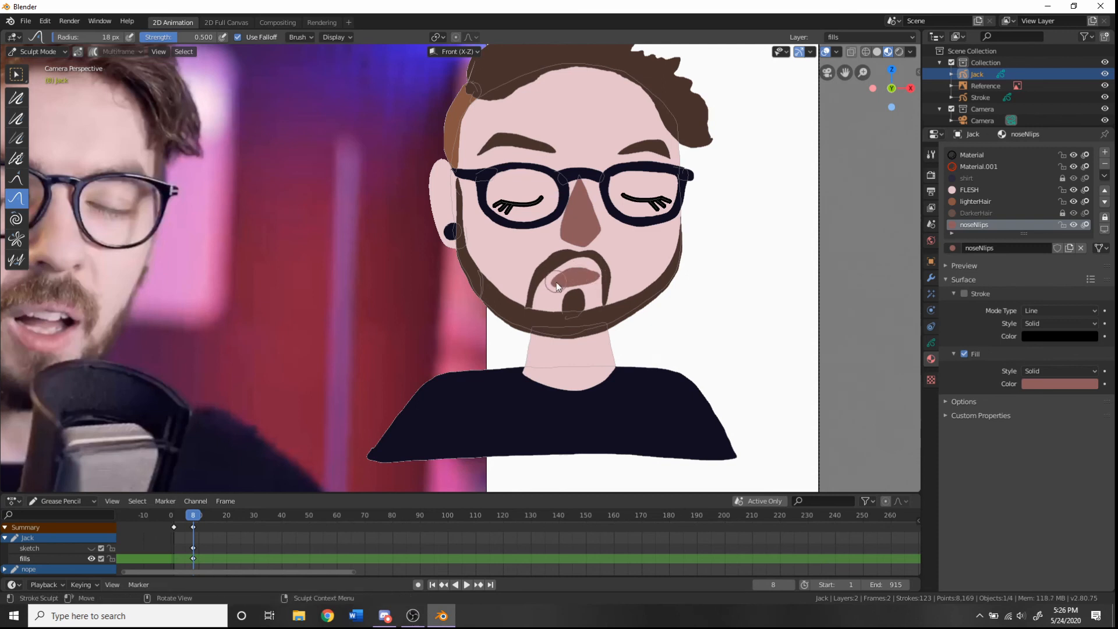
Switch to Draw mode and draw a small lighterHair patch at the temple opposite the visible ear
{"action": "left_click_drag", "start_coordinate": [846, 72], "coordinate": [902, 112]}
{"action": "left_click", "coordinate": [37, 51]}
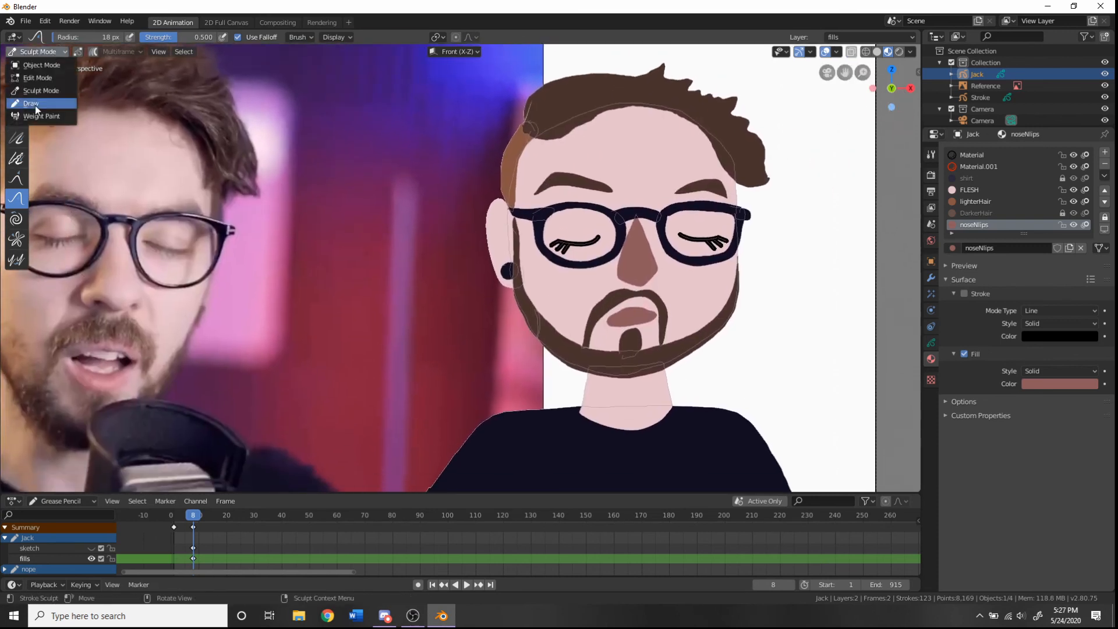
{"action": "left_click", "coordinate": [34, 105]}
{"action": "left_click", "coordinate": [975, 200]}
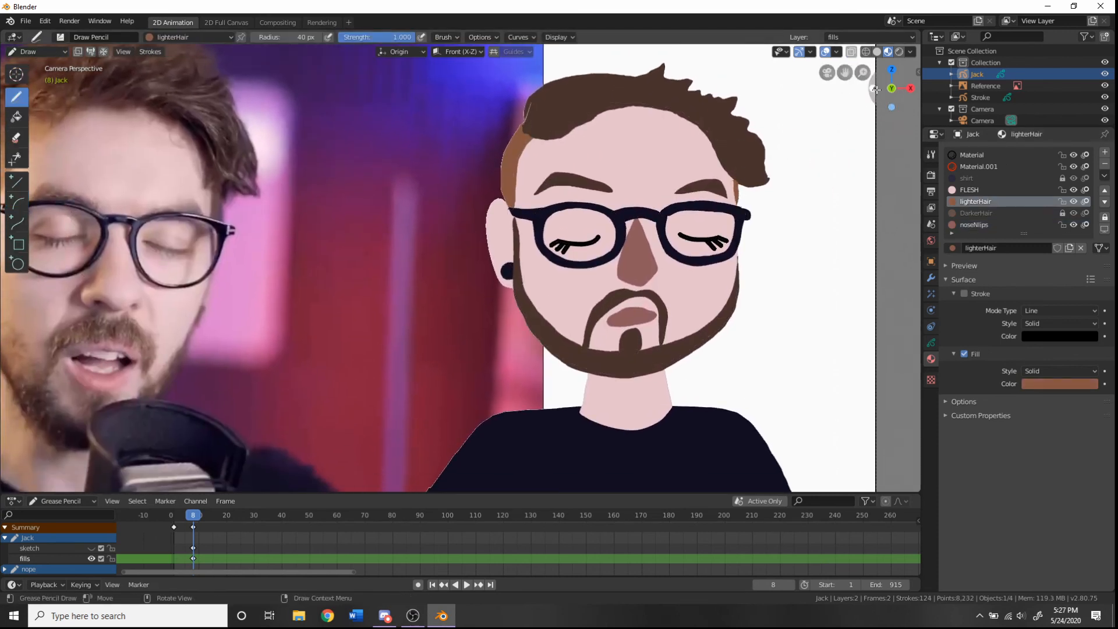
Save the project as DirgeOfPotato.blend in the F:\memes folder
{"action": "left_click", "coordinate": [44, 21]}
{"action": "mouse_move", "coordinate": [26, 21]}
{"action": "left_click", "coordinate": [46, 112]}
{"action": "left_click", "coordinate": [314, 80]}
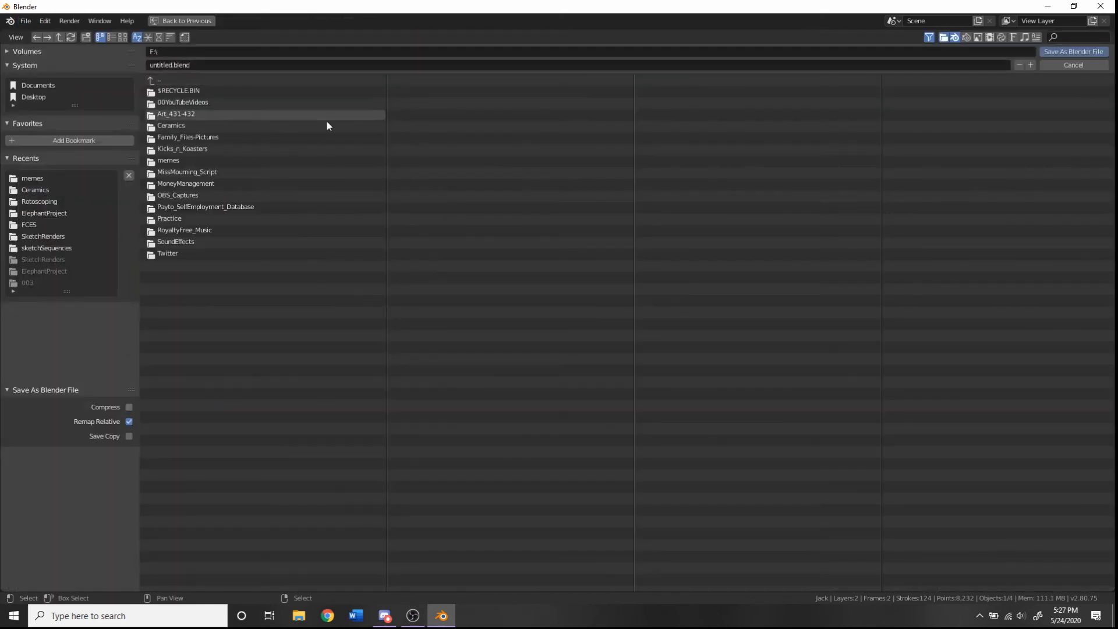
{"action": "left_click", "coordinate": [193, 162]}
{"action": "left_click", "coordinate": [173, 65]}
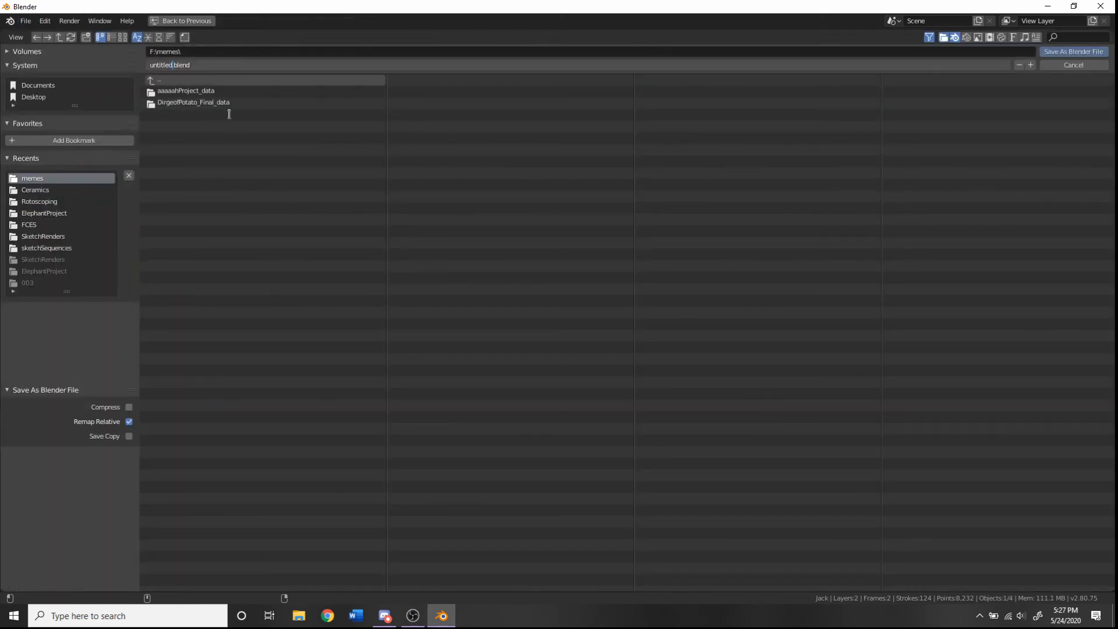
{"action": "left_click", "coordinate": [1070, 51]}
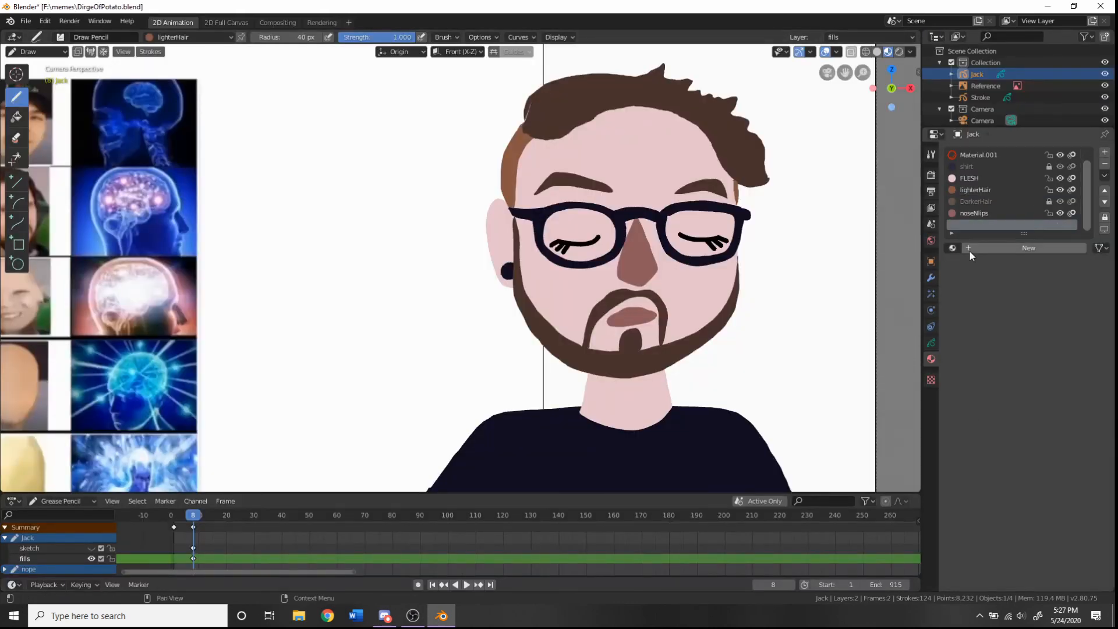
Create a new fill-only material, sample the dark hair colour for it and adjust the fill to a lighter orange-brown
{"action": "left_click", "coordinate": [970, 250]}
{"action": "left_click", "coordinate": [1066, 384]}
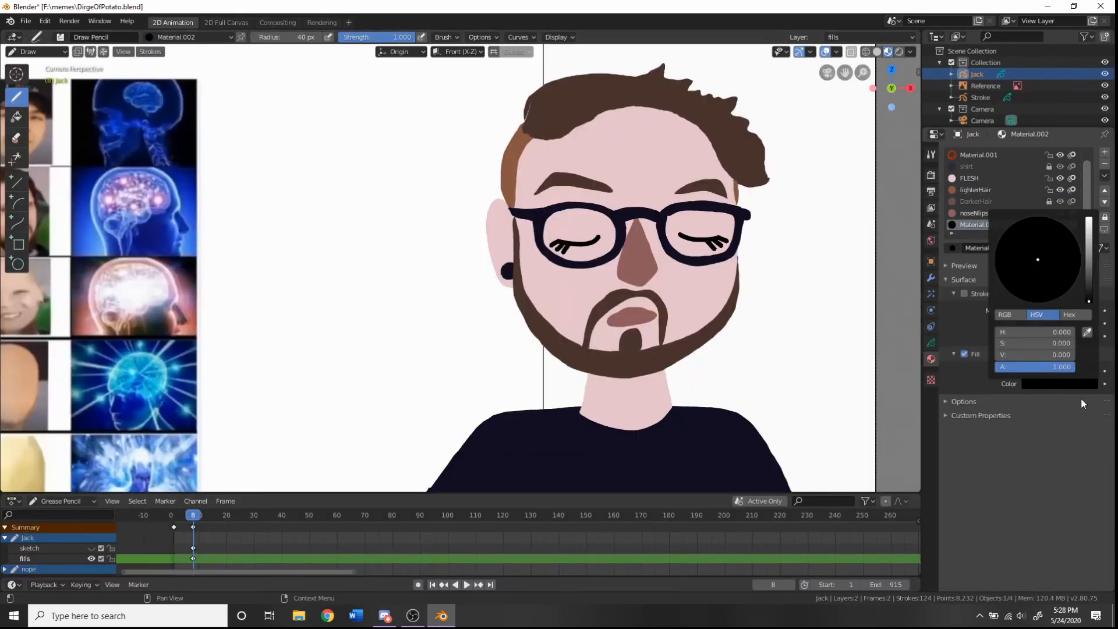
{"action": "left_click", "coordinate": [1087, 332]}
{"action": "left_click", "coordinate": [751, 163]}
{"action": "left_click", "coordinate": [1060, 384]}
{"action": "left_click_drag", "start_coordinate": [1089, 278], "coordinate": [1089, 265]}
{"action": "left_click", "coordinate": [1041, 276]}
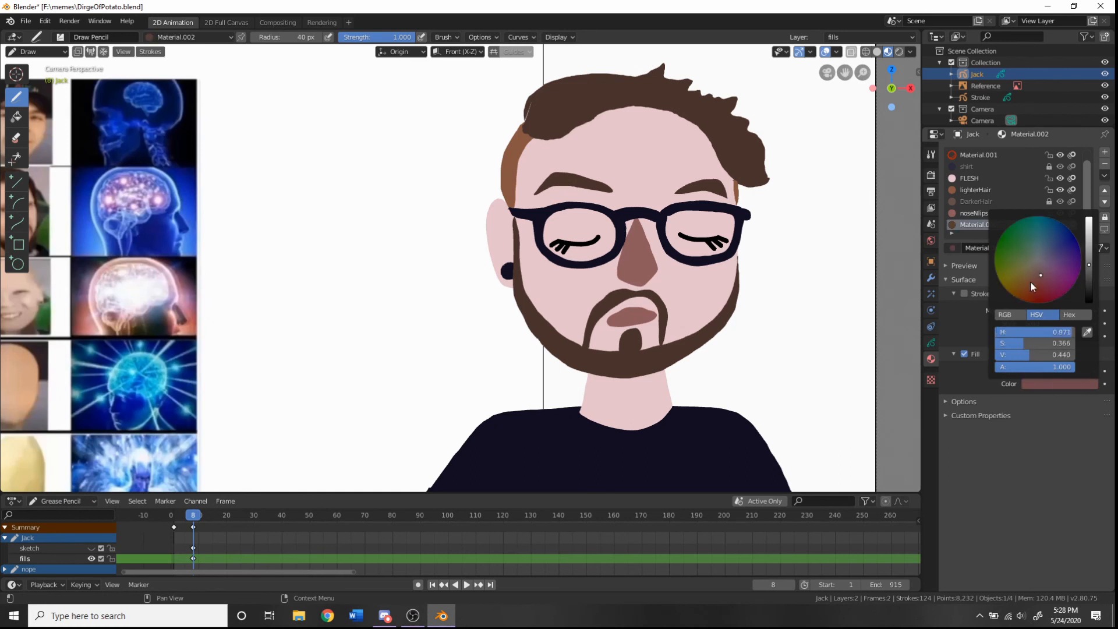
{"action": "left_click", "coordinate": [1030, 280]}
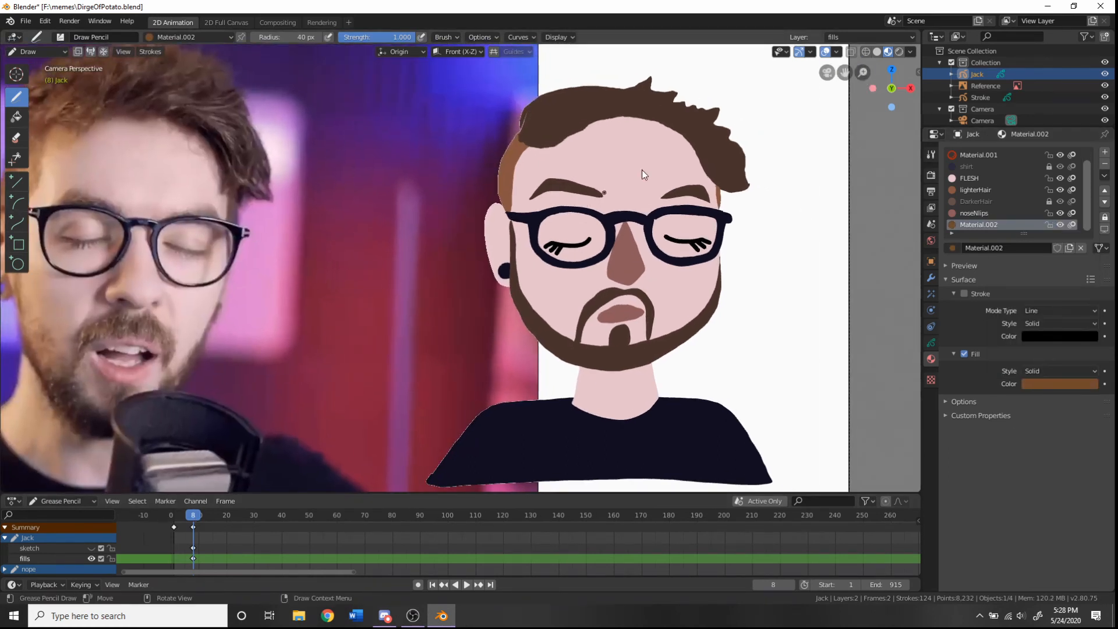
{"action": "left_click", "coordinate": [1060, 384]}
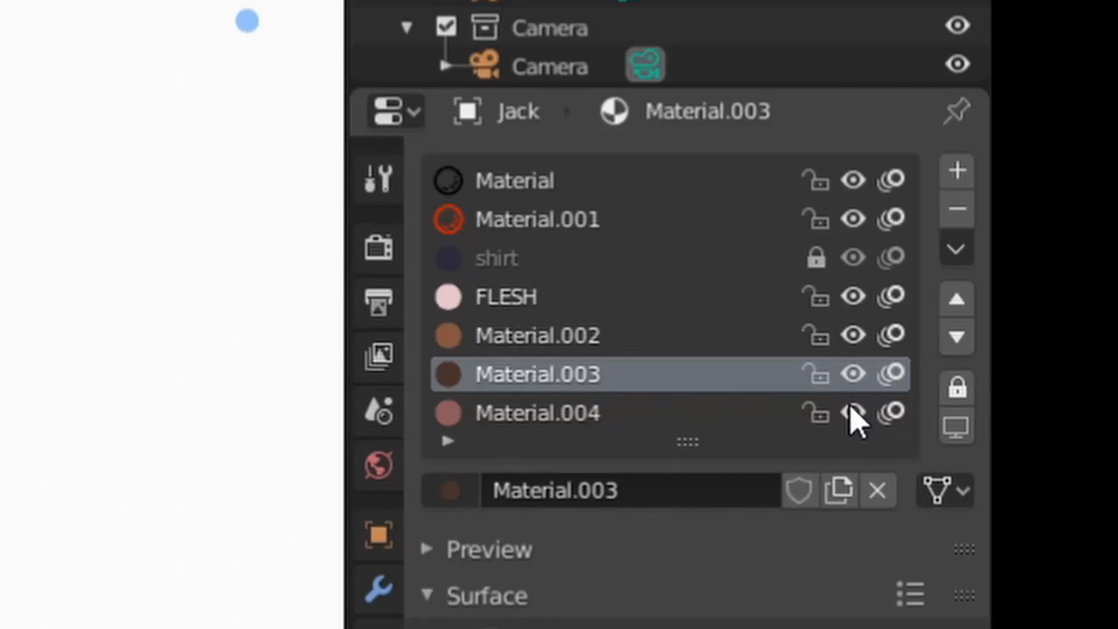
Rename Material.004 as noseNlips and Material.002 as lighterHair
{"action": "left_click", "coordinate": [596, 415]}
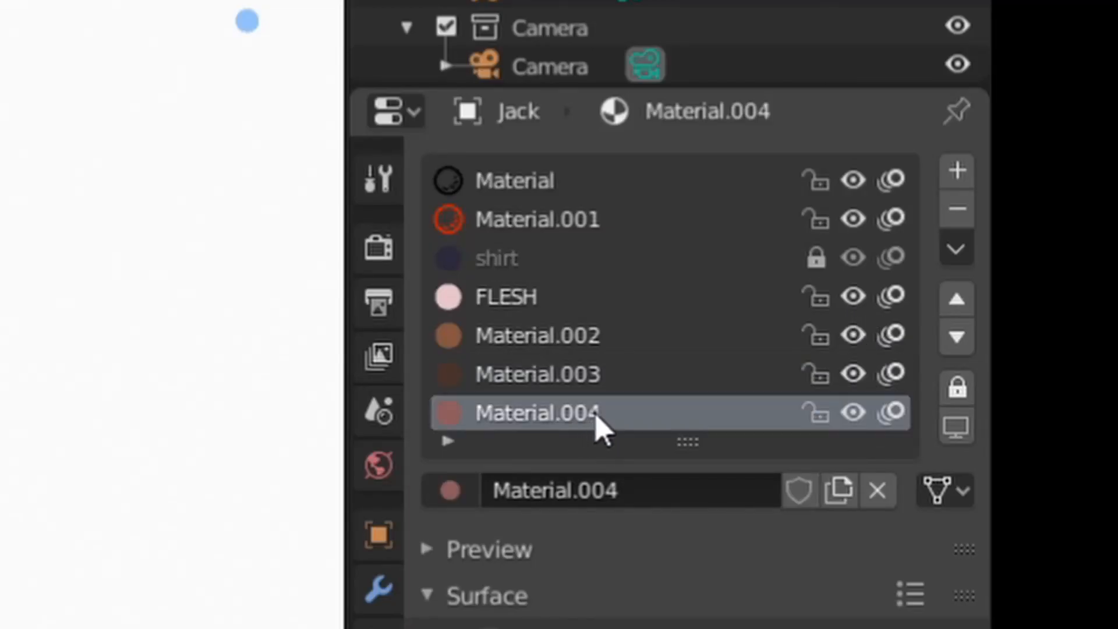
{"action": "double_click", "coordinate": [559, 413]}
{"action": "type", "text": "noseNlips"}
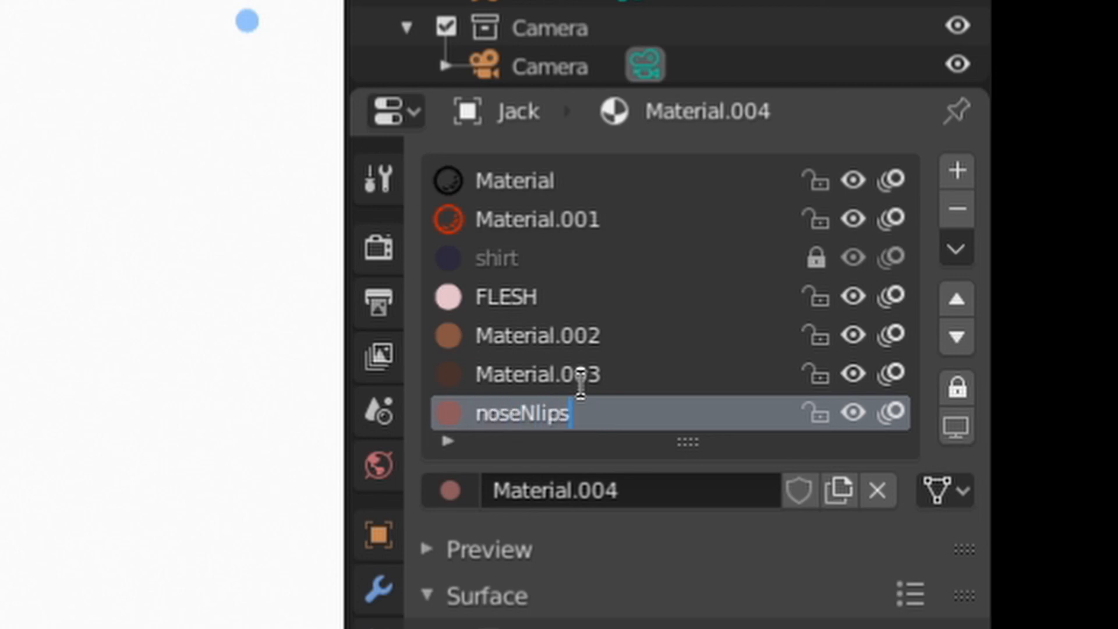
{"action": "key", "text": "Return"}
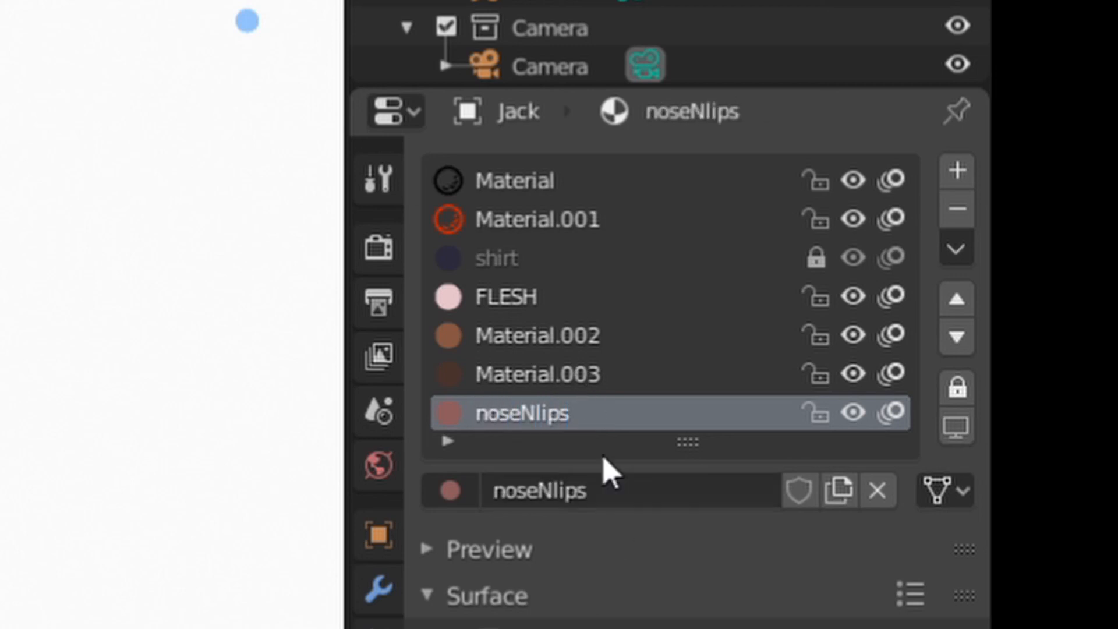
{"action": "double_click", "coordinate": [556, 341]}
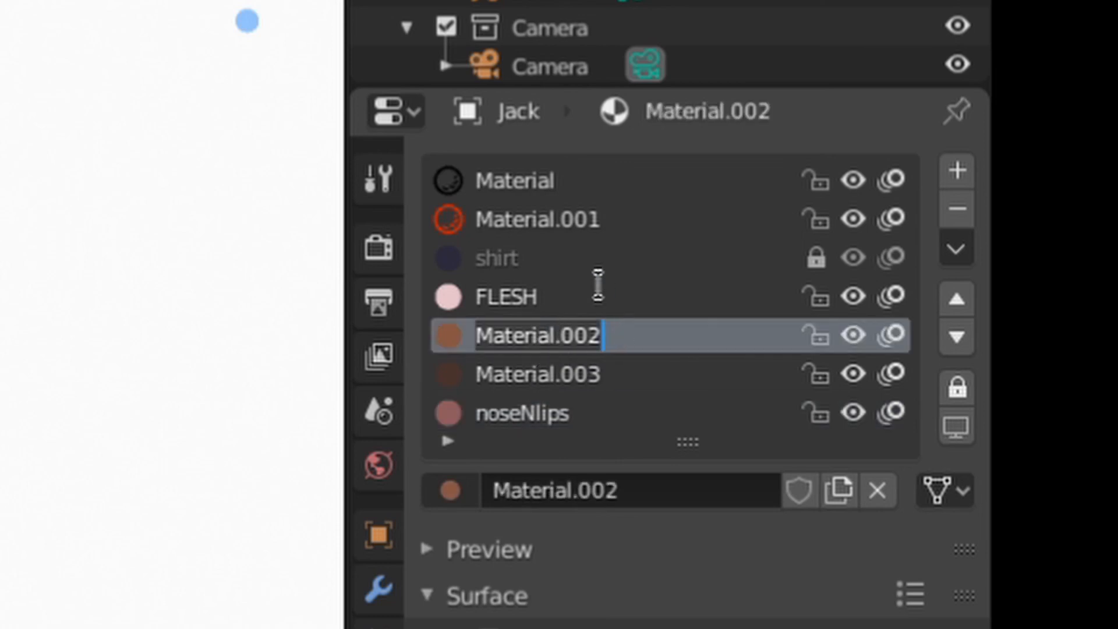
{"action": "type", "text": "lih"}
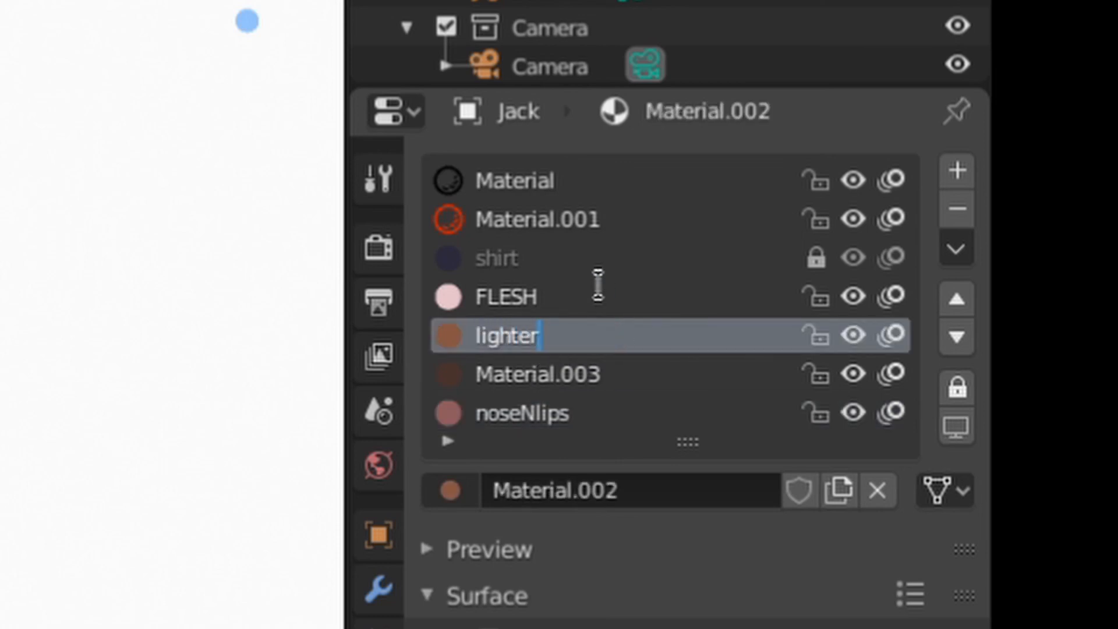
{"action": "type", "text": "hterHair"}
{"action": "key", "text": "Return"}
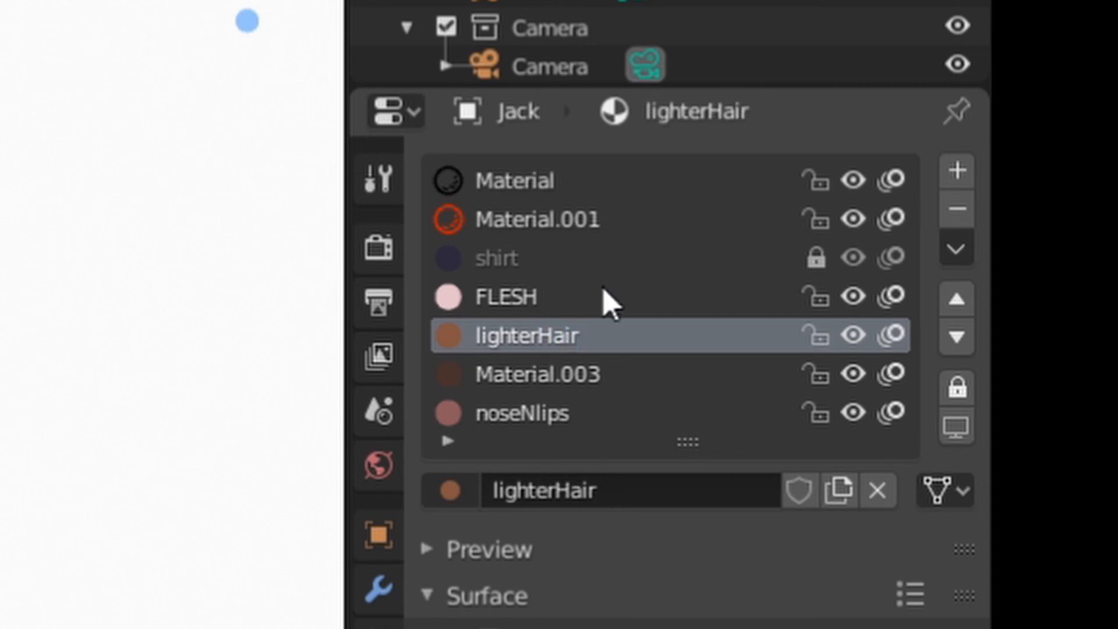
Rename Material.003 as DarkerHair, then make noseNlips the active material
{"action": "double_click", "coordinate": [509, 372]}
{"action": "type", "text": "Dark"}
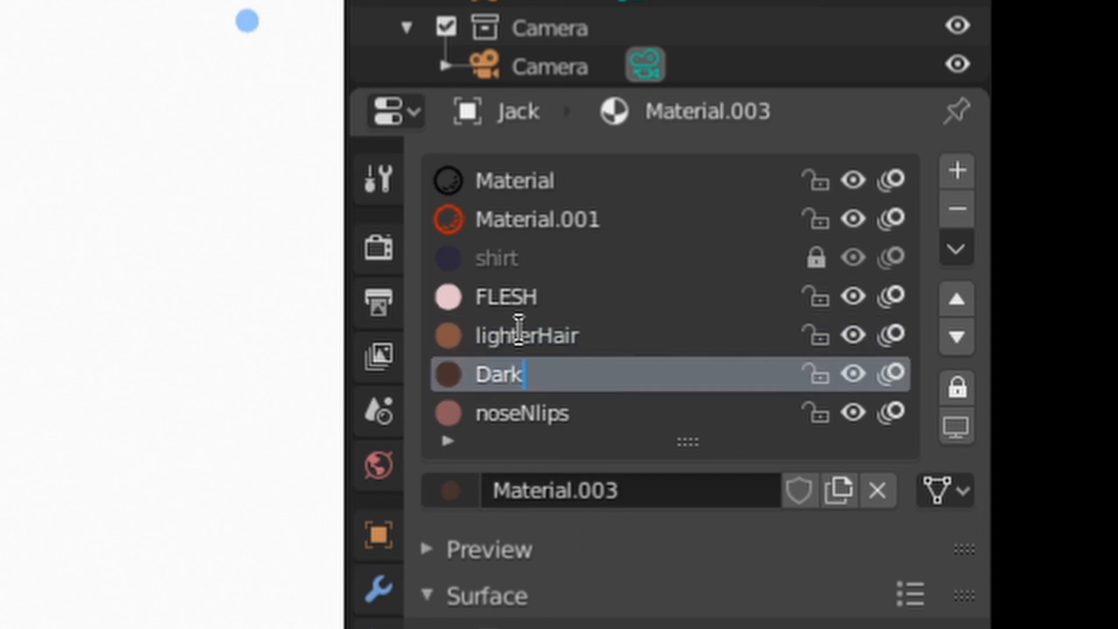
{"action": "type", "text": "erHai"}
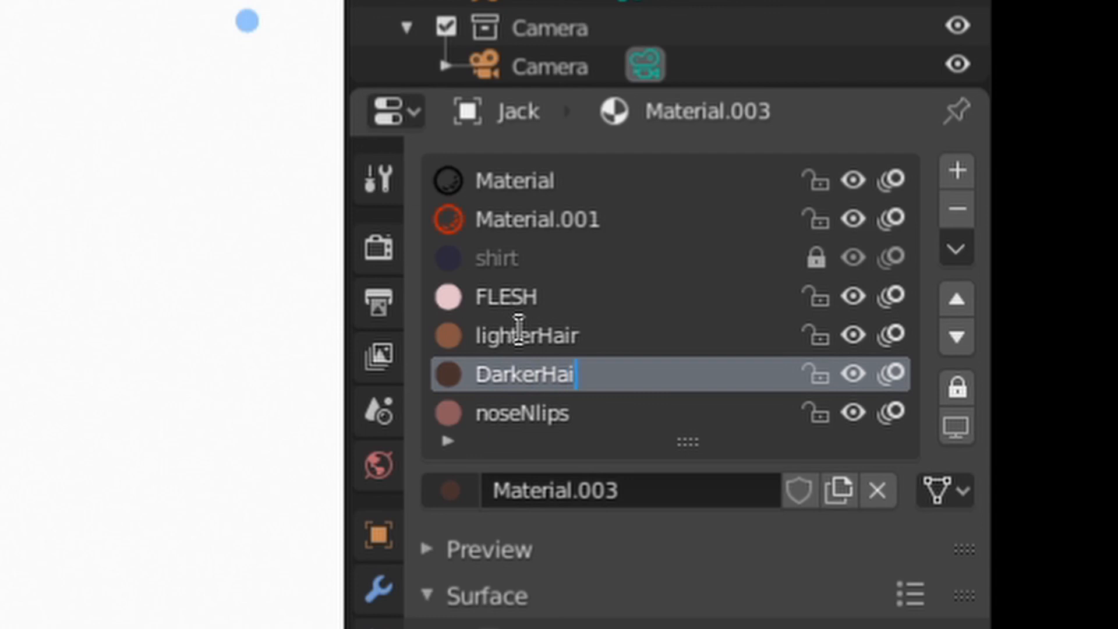
{"action": "type", "text": "r"}
{"action": "key", "text": "Return"}
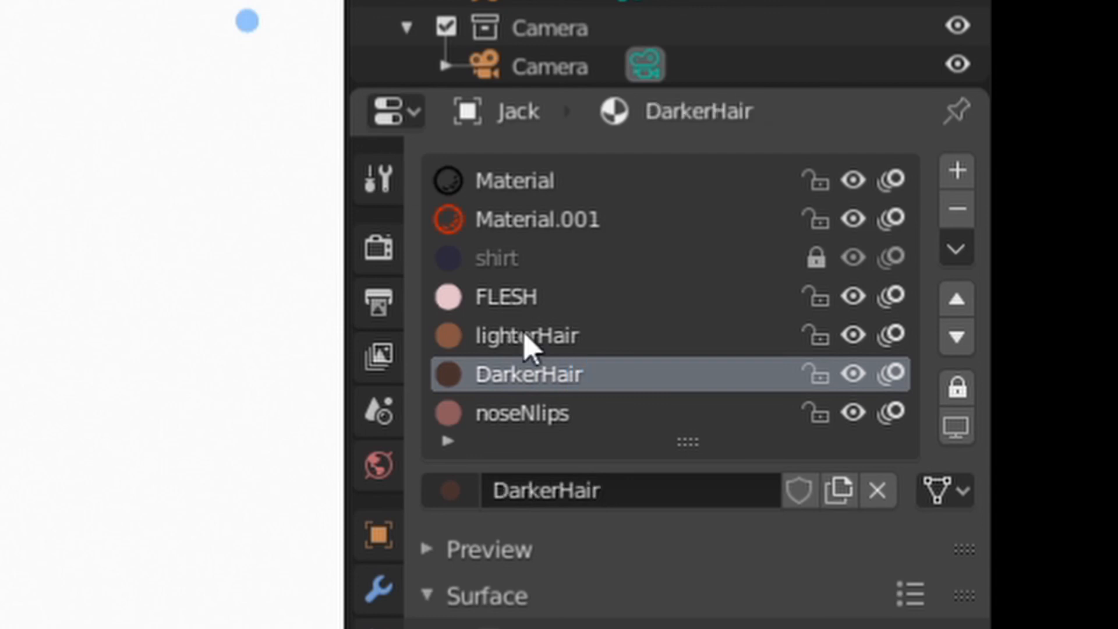
{"action": "left_click", "coordinate": [535, 415]}
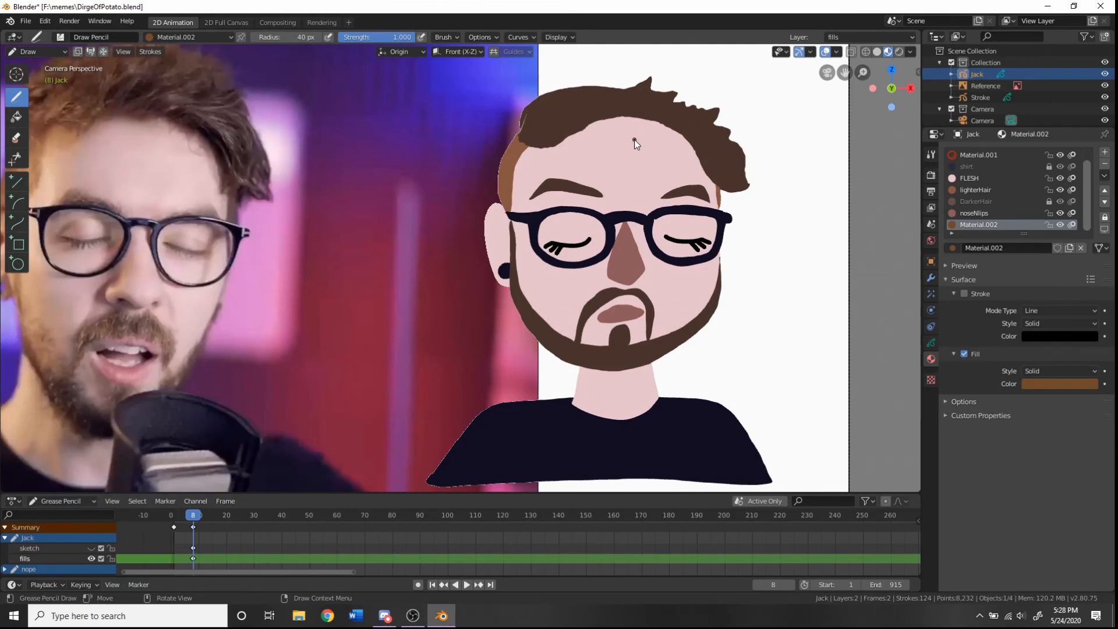
Darken the fill colour of the new Material.002 from orange-brown to a very dark brown
{"action": "left_click_drag", "start_coordinate": [634, 140], "coordinate": [521, 227]}
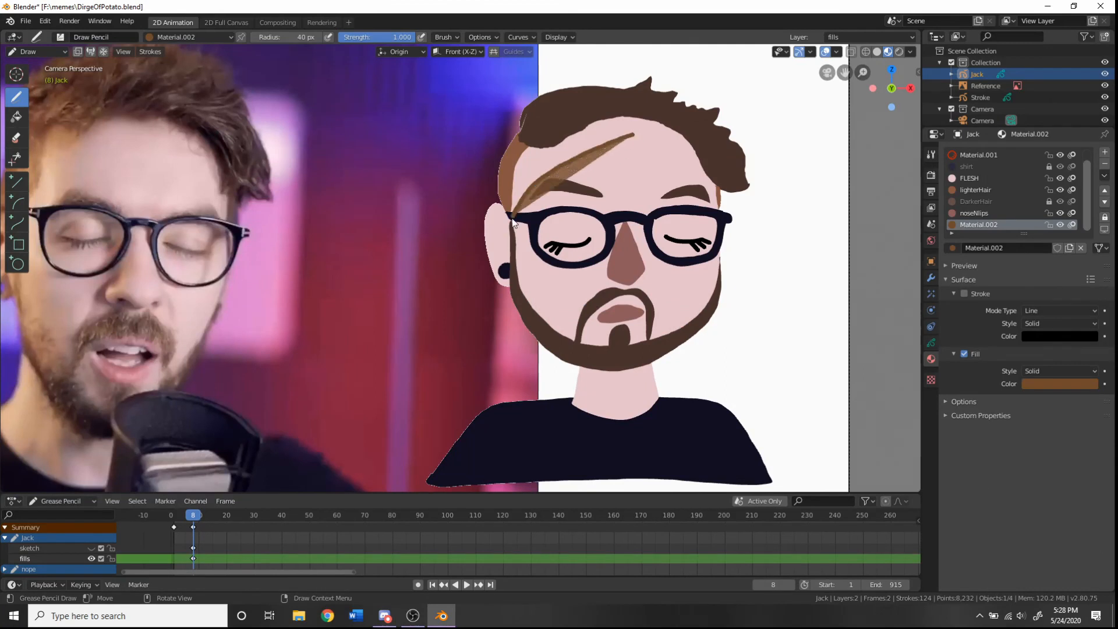
{"action": "key", "text": "ctrl+z"}
{"action": "left_click", "coordinate": [1043, 383]}
{"action": "left_click_drag", "start_coordinate": [1089, 239], "coordinate": [1091, 293]}
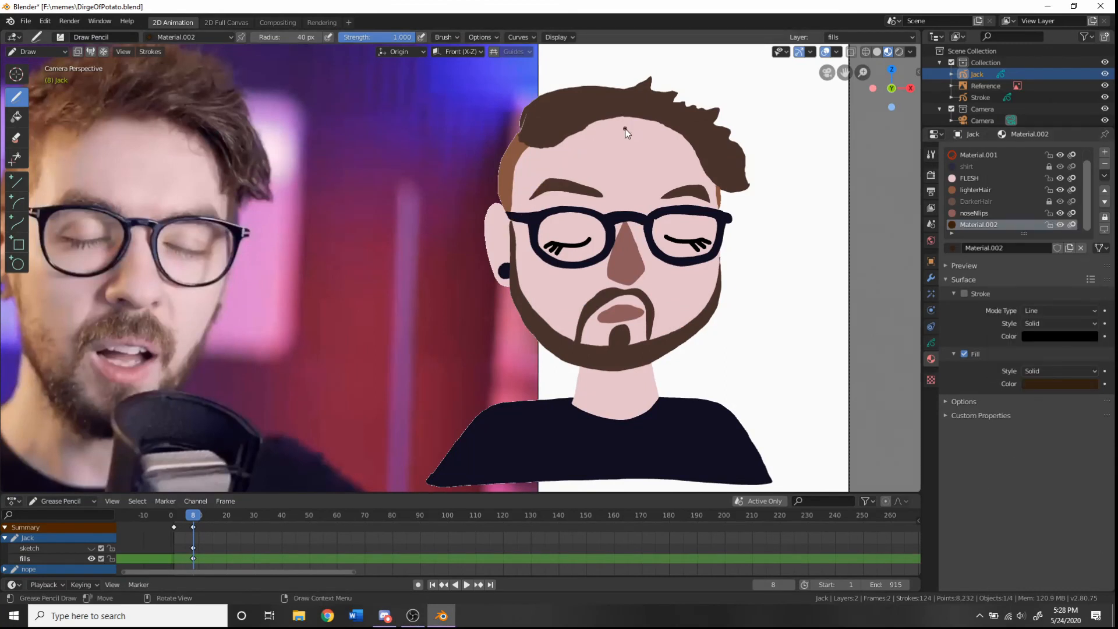
{"action": "mouse_move", "coordinate": [624, 128]}
{"action": "left_mouse_down"}
{"action": "mouse_move", "coordinate": [498, 239]}
{"action": "mouse_move", "coordinate": [569, 400]}
{"action": "mouse_move", "coordinate": [731, 337]}
{"action": "left_mouse_up"}
{"action": "key", "text": "ctrl+z"}
{"action": "mouse_move", "coordinate": [420, 477]}
{"action": "left_mouse_down"}
{"action": "mouse_move", "coordinate": [536, 388]}
{"action": "mouse_move", "coordinate": [538, 360]}
{"action": "mouse_move", "coordinate": [492, 295]}
{"action": "left_mouse_up"}
{"action": "key", "text": "ctrl+z"}
Draw the dark brown hooded robe's half on the visible ear's side, from the hood's peak down over the shoulder
{"action": "mouse_move", "coordinate": [537, 184]}
{"action": "left_mouse_down"}
{"action": "mouse_move", "coordinate": [497, 310]}
{"action": "mouse_move", "coordinate": [617, 460]}
{"action": "mouse_move", "coordinate": [619, 485]}
{"action": "mouse_move", "coordinate": [412, 494]}
{"action": "mouse_move", "coordinate": [539, 383]}
{"action": "mouse_move", "coordinate": [460, 253]}
{"action": "mouse_move", "coordinate": [540, 93]}
{"action": "mouse_move", "coordinate": [680, 68]}
{"action": "mouse_move", "coordinate": [725, 148]}
{"action": "left_mouse_up"}
{"action": "left_click_drag", "start_coordinate": [629, 143], "coordinate": [627, 143]}
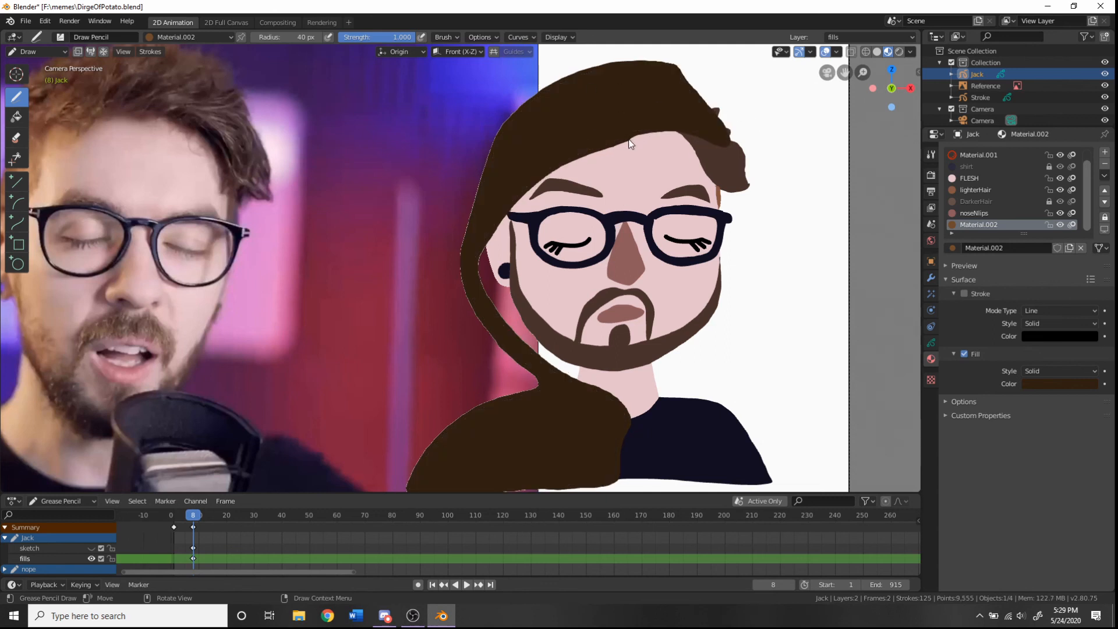
{"action": "mouse_move", "coordinate": [725, 207]}
{"action": "left_mouse_down"}
{"action": "mouse_move", "coordinate": [708, 348]}
{"action": "mouse_move", "coordinate": [635, 408]}
{"action": "mouse_move", "coordinate": [780, 484]}
{"action": "mouse_move", "coordinate": [711, 393]}
{"action": "mouse_move", "coordinate": [731, 192]}
{"action": "mouse_move", "coordinate": [723, 107]}
{"action": "left_mouse_up"}
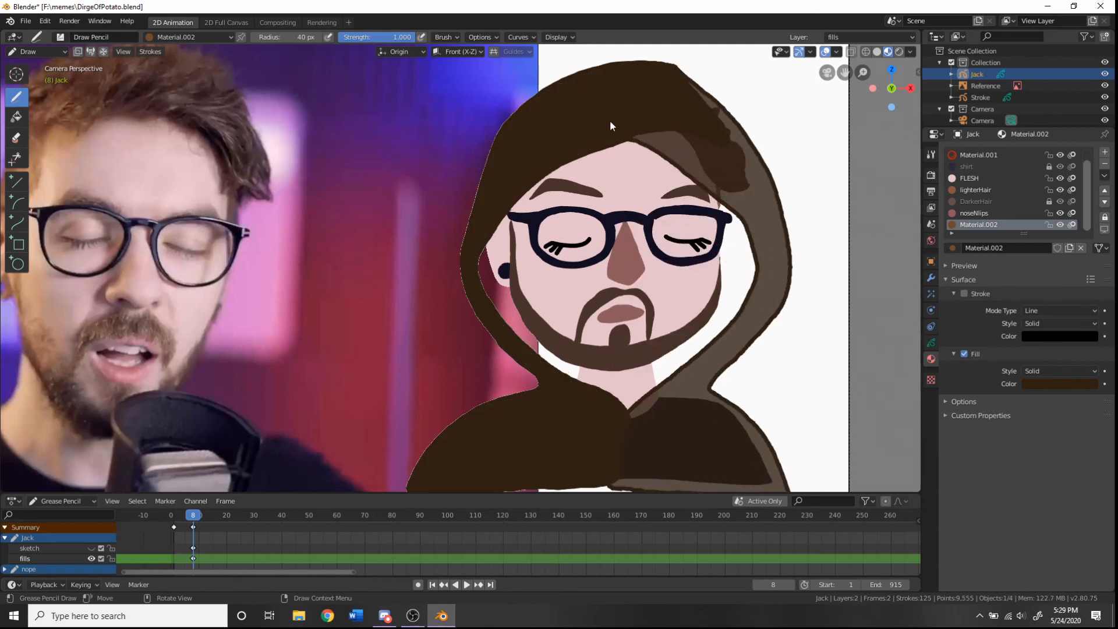
{"action": "left_click_drag", "start_coordinate": [610, 121], "coordinate": [609, 131]}
{"action": "key", "text": "ctrl+z"}
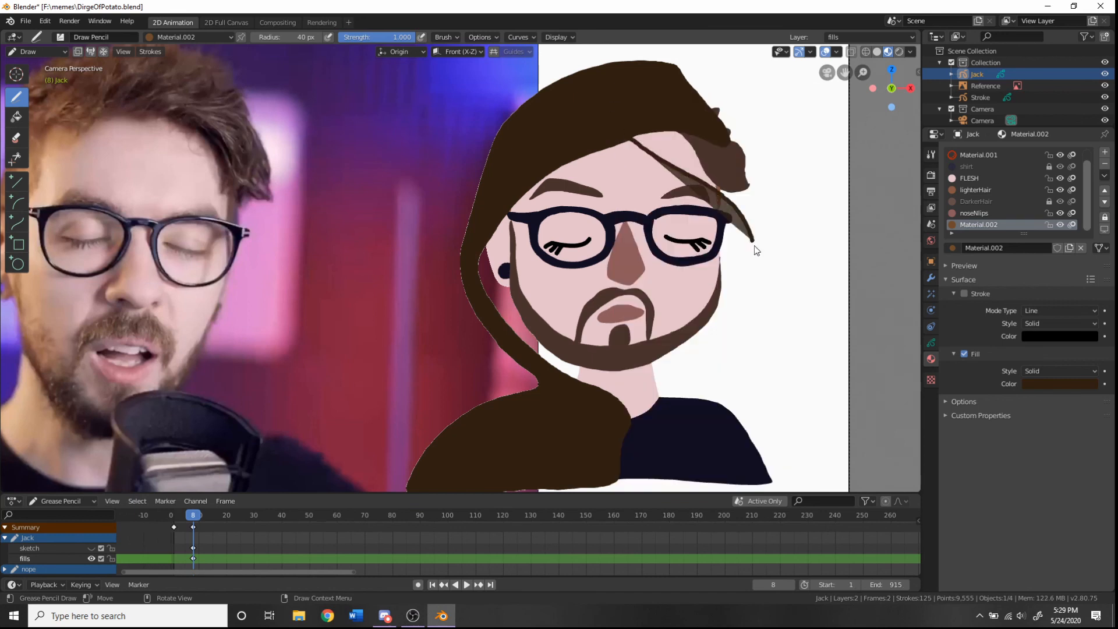
Draw the robe's opposite half from the forehead around the face and shoulder to the hem, overlapping the first half
{"action": "mouse_move", "coordinate": [754, 247]}
{"action": "left_mouse_down"}
{"action": "mouse_move", "coordinate": [612, 466]}
{"action": "mouse_move", "coordinate": [782, 463]}
{"action": "mouse_move", "coordinate": [732, 357]}
{"action": "mouse_move", "coordinate": [784, 210]}
{"action": "mouse_move", "coordinate": [690, 83]}
{"action": "left_mouse_up"}
{"action": "left_click_drag", "start_coordinate": [612, 129], "coordinate": [629, 140]}
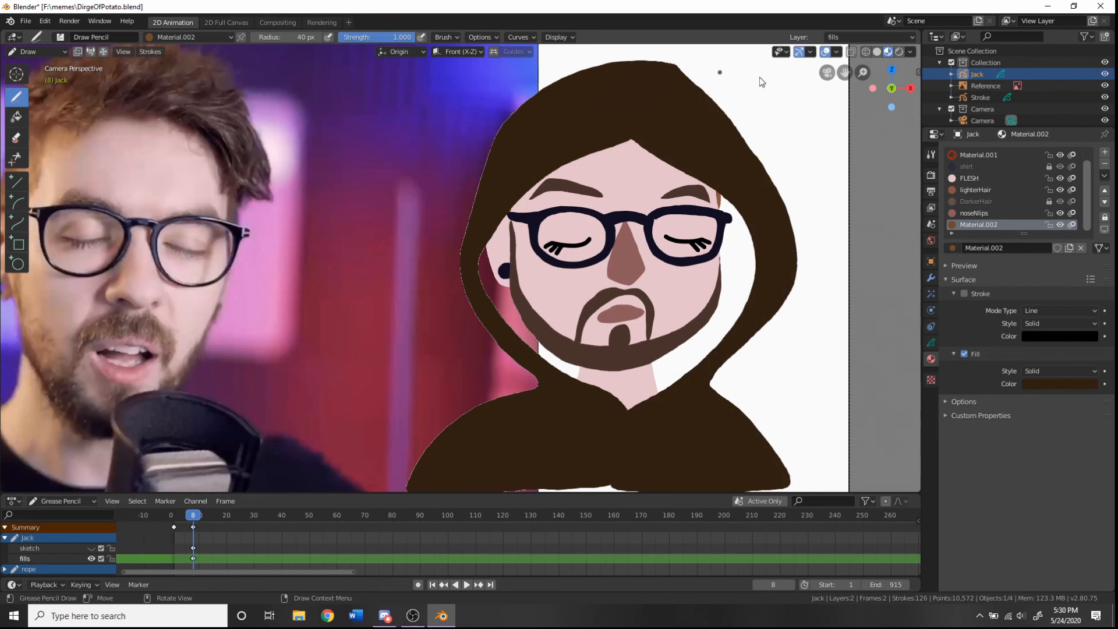
Switch to Sculpt Mode and lock the FLESH, lighterHair and noseNlips materials
{"action": "left_click", "coordinate": [37, 51]}
{"action": "left_click", "coordinate": [37, 91]}
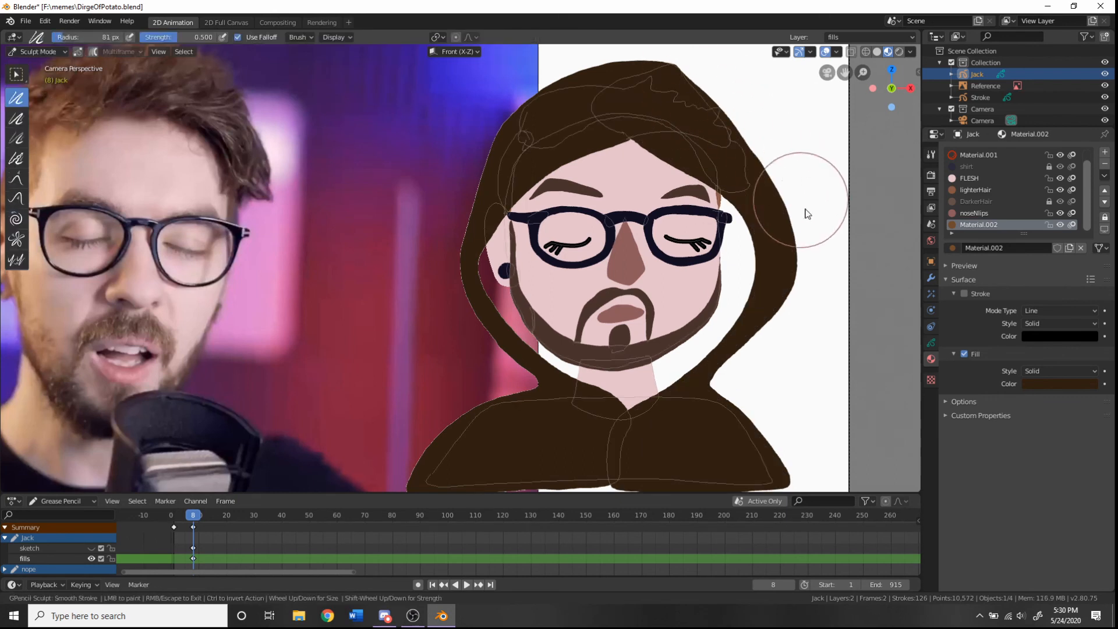
{"action": "left_click", "coordinate": [1049, 212]}
{"action": "left_click", "coordinate": [1049, 178]}
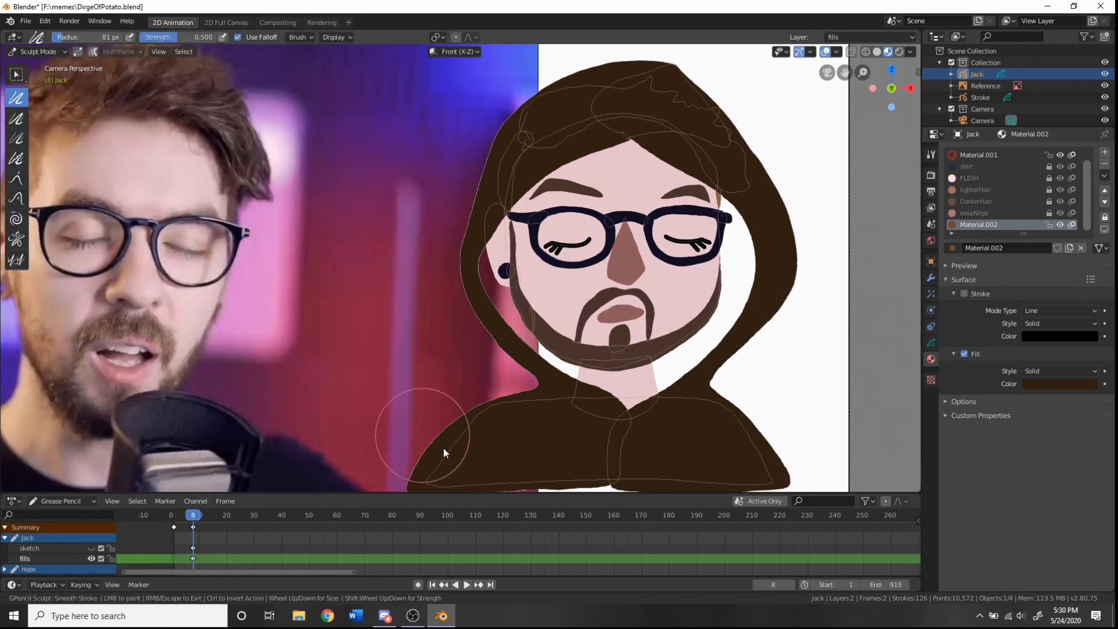
Extend the robe's lower edge down past the camera frame with the Push brush at a 133 px radius
{"action": "left_click", "coordinate": [16, 198]}
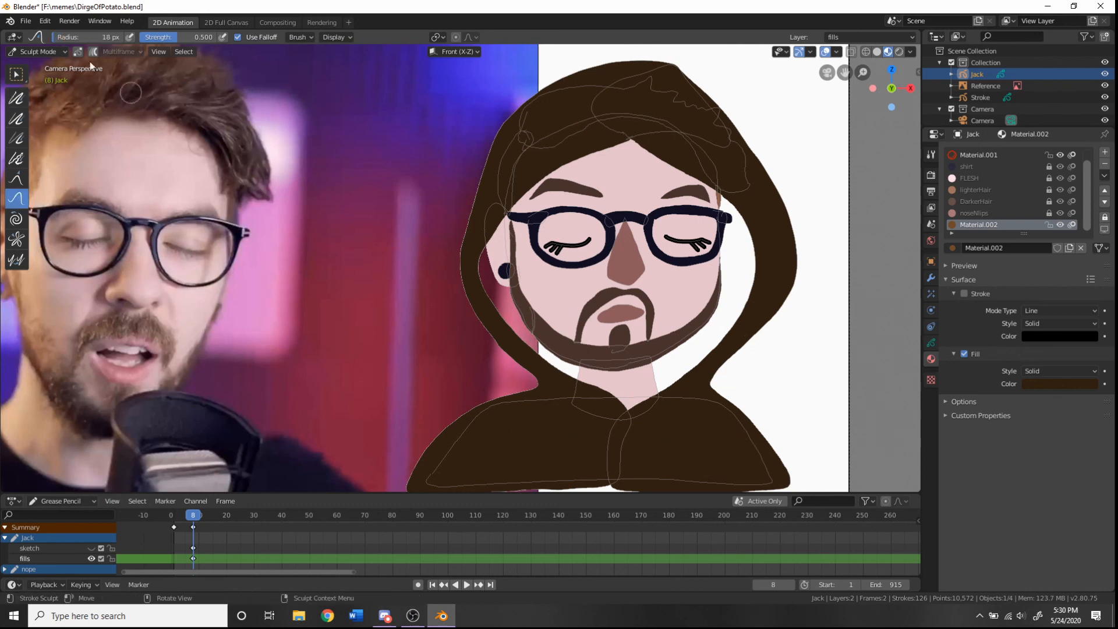
{"action": "scroll", "coordinate": [583, 428], "scroll_direction": "down", "scroll_amount": 3}
{"action": "mouse_move", "coordinate": [486, 474]}
{"action": "left_mouse_down"}
{"action": "mouse_move", "coordinate": [613, 466]}
{"action": "mouse_move", "coordinate": [465, 491]}
{"action": "mouse_move", "coordinate": [432, 481]}
{"action": "mouse_move", "coordinate": [670, 449]}
{"action": "left_mouse_up"}
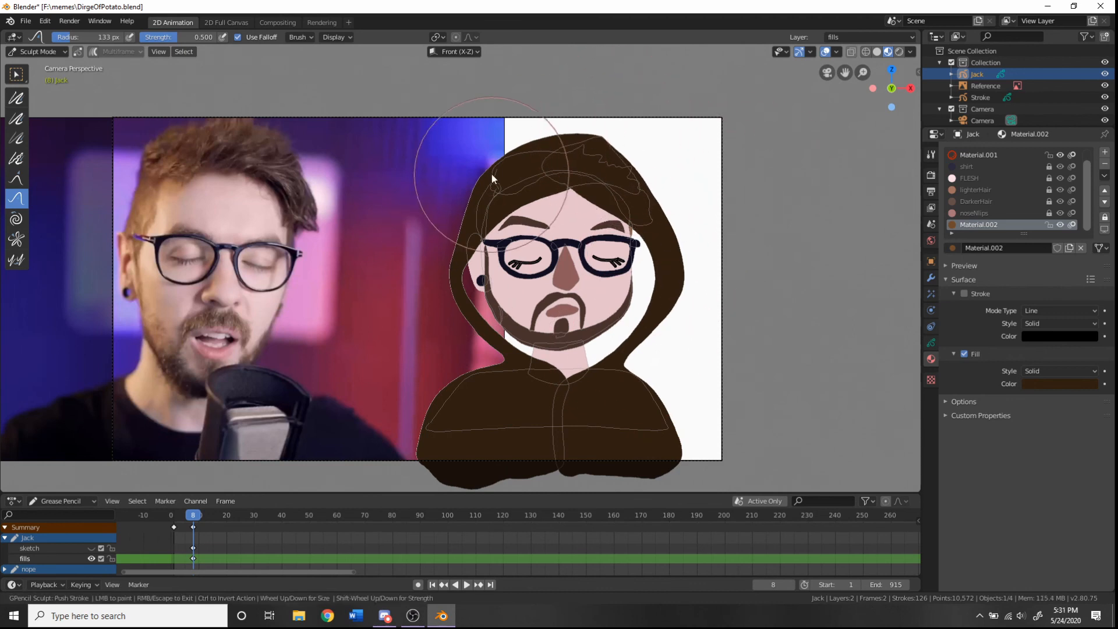
{"action": "scroll", "coordinate": [1071, 168], "scroll_direction": "up", "scroll_amount": 1}
{"action": "left_click", "coordinate": [1049, 155]}
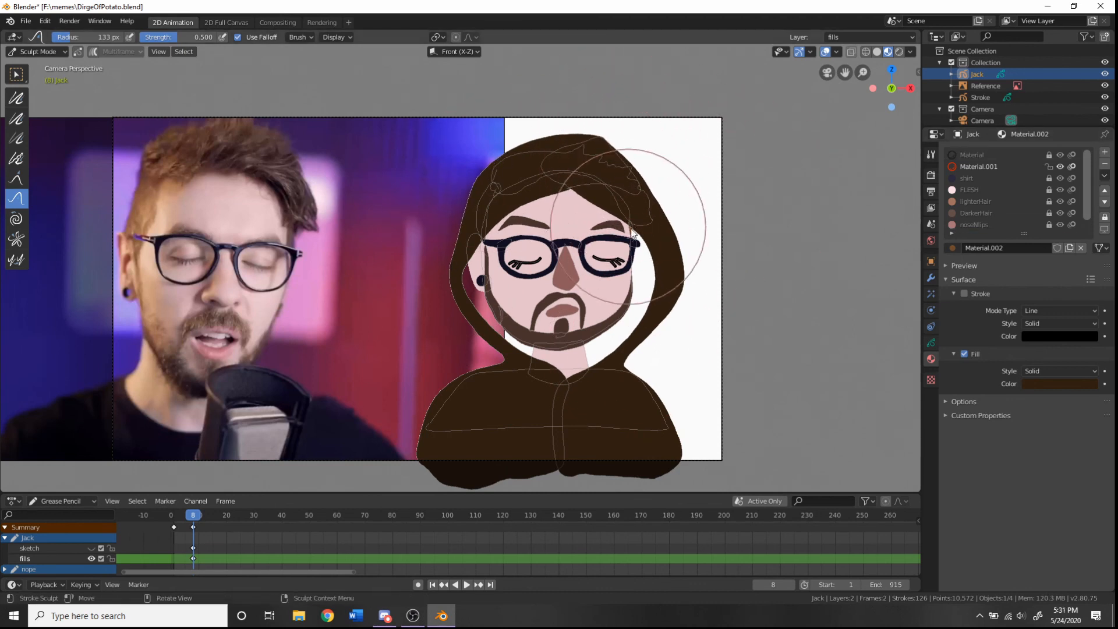
{"action": "left_click_drag", "start_coordinate": [540, 218], "coordinate": [535, 204], "text": "shift"}
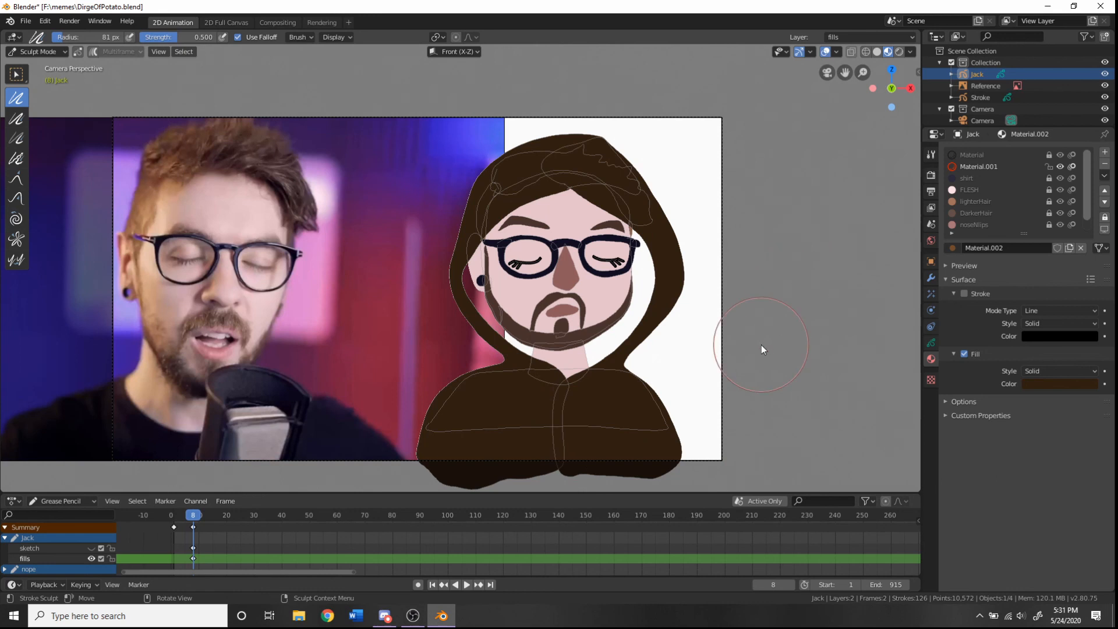
{"action": "left_click", "coordinate": [41, 51]}
{"action": "left_click", "coordinate": [42, 76]}
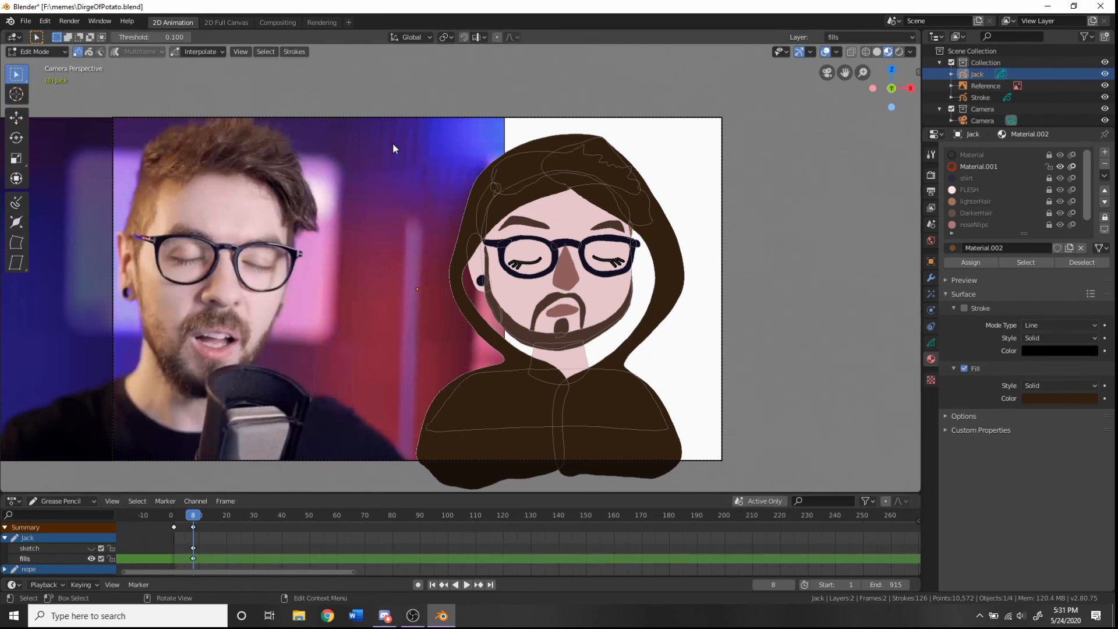
{"action": "left_click_drag", "start_coordinate": [401, 129], "coordinate": [767, 502]}
{"action": "left_click", "coordinate": [16, 117]}
{"action": "left_click_drag", "start_coordinate": [609, 294], "coordinate": [587, 294]}
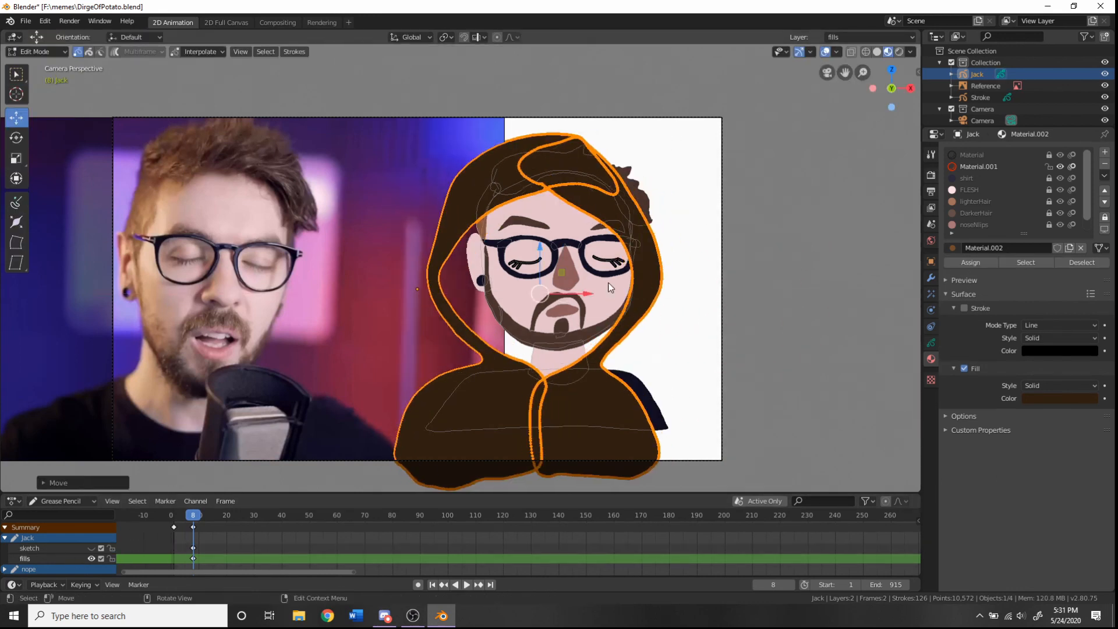
{"action": "key", "text": "ctrl+z"}
Unlock all of the character's materials so every stroke can be selected
{"action": "scroll", "coordinate": [1050, 231], "scroll_direction": "down", "scroll_amount": 1}
{"action": "left_click_drag", "start_coordinate": [1049, 224], "coordinate": [1048, 157]}
{"action": "scroll", "coordinate": [1046, 155], "scroll_direction": "up", "scroll_amount": 1}
{"action": "left_click", "coordinate": [1047, 155]}
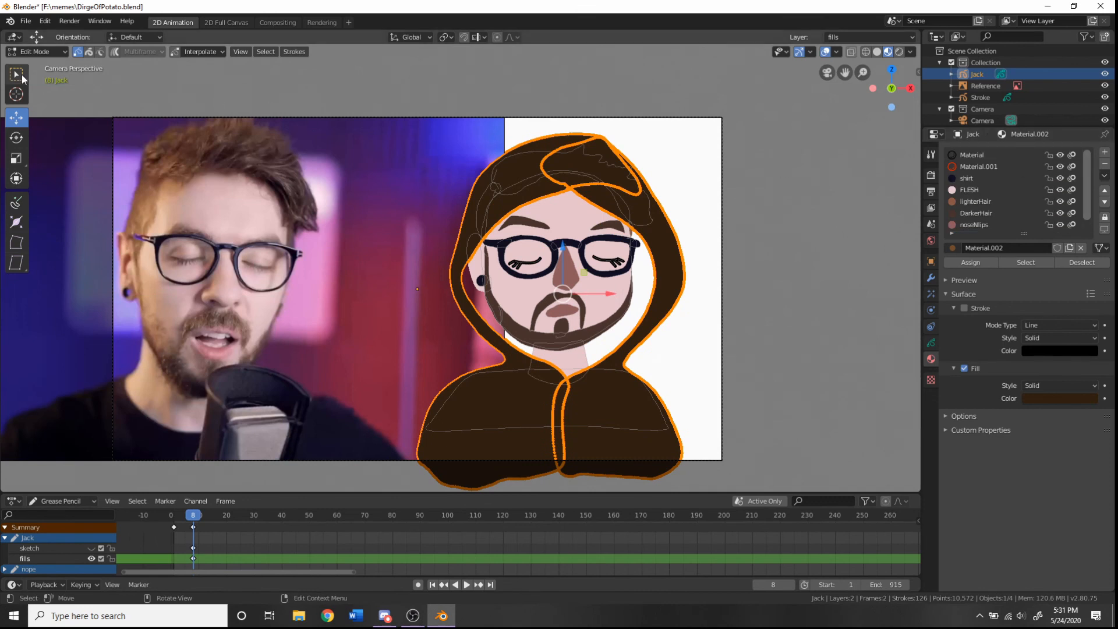
{"action": "left_click_drag", "start_coordinate": [438, 92], "coordinate": [620, 259]}
{"action": "key", "text": "ctrl+z"}
Select all the character's strokes and move them to the centre of the camera frame
{"action": "left_click", "coordinate": [16, 74]}
{"action": "left_click_drag", "start_coordinate": [354, 109], "coordinate": [735, 489]}
{"action": "left_click", "coordinate": [16, 118]}
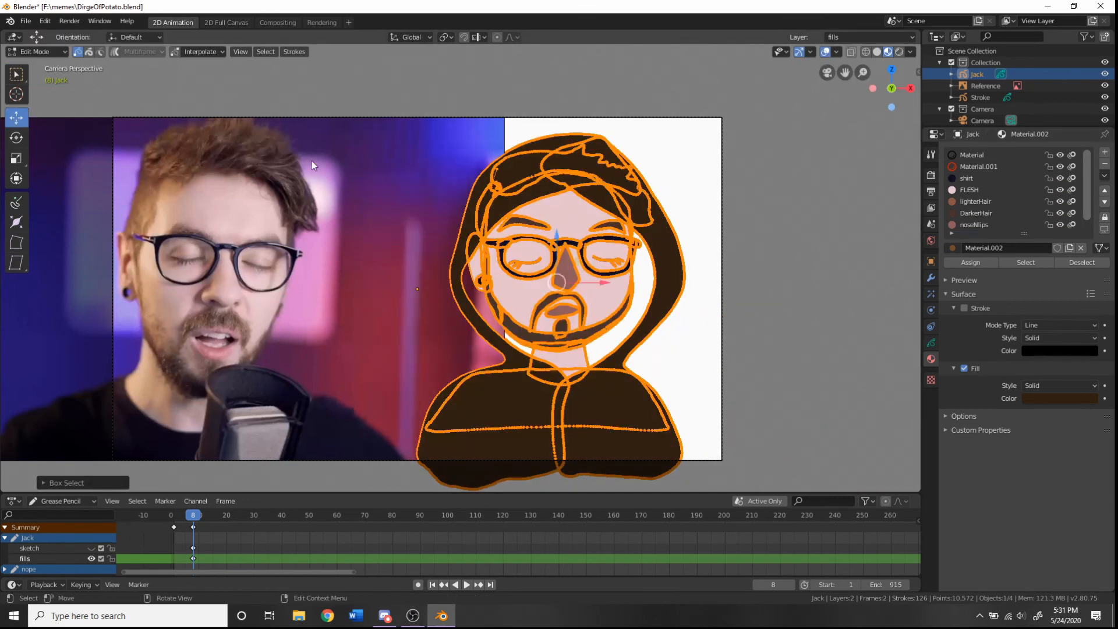
{"action": "left_click_drag", "start_coordinate": [610, 282], "coordinate": [477, 320]}
Switch to Object Mode and move the reference movie so it fills the camera frame behind the character
{"action": "left_click", "coordinate": [36, 52]}
{"action": "left_click", "coordinate": [36, 67]}
{"action": "left_click", "coordinate": [144, 152]}
{"action": "left_click_drag", "start_coordinate": [243, 289], "coordinate": [462, 338]}
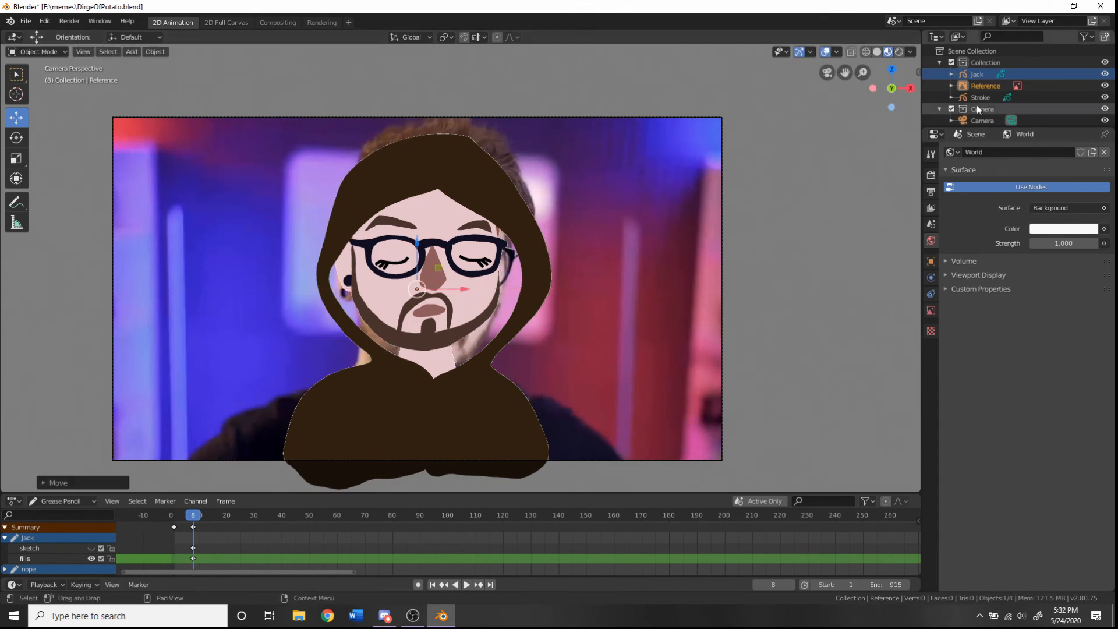
Add a blank Grease Pencil object and rename it Background
{"action": "left_click", "coordinate": [132, 52]}
{"action": "mouse_move", "coordinate": [169, 119]}
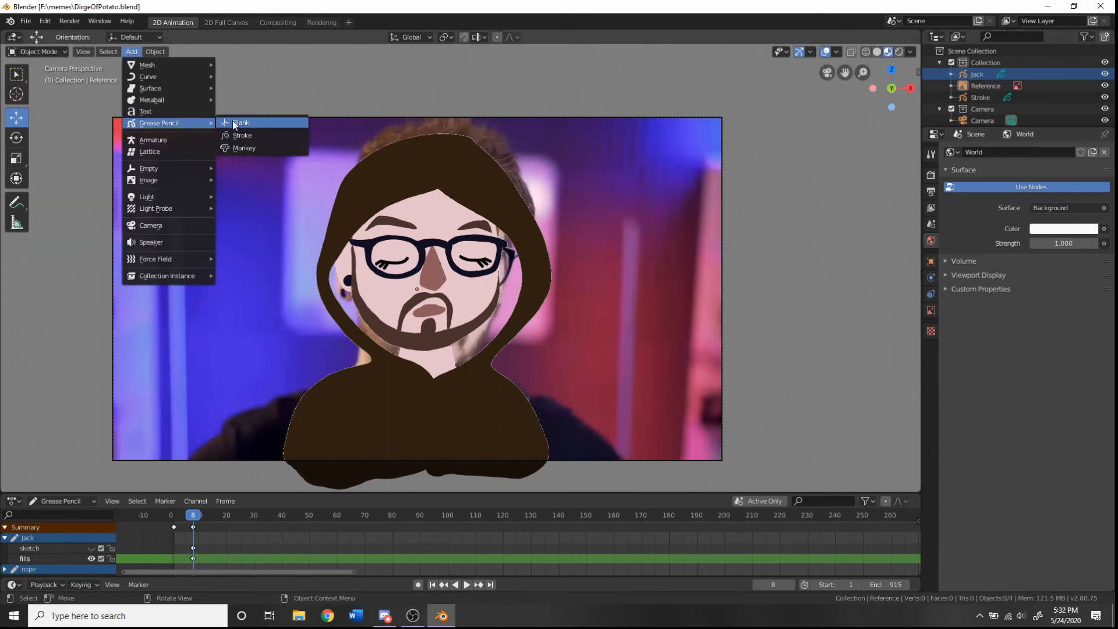
{"action": "left_click", "coordinate": [234, 124]}
{"action": "double_click", "coordinate": [982, 74]}
{"action": "type", "text": "Background"}
{"action": "key", "text": "Return"}
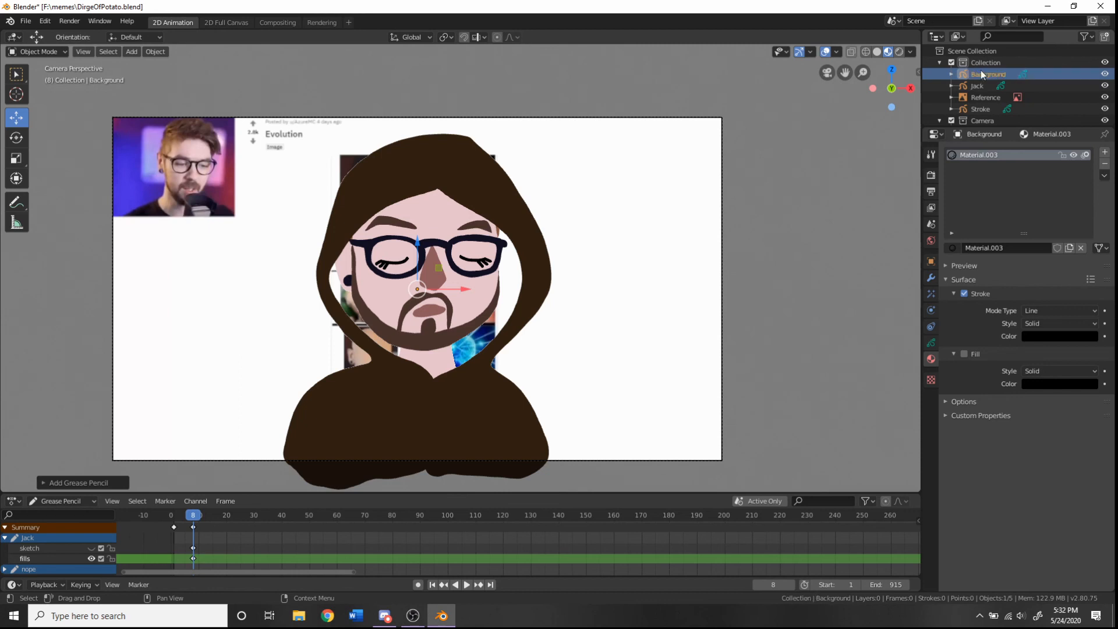
Switch to Draw mode, make the Background's material fill-only in black and draw a rectangle covering the whole camera frame
{"action": "left_click", "coordinate": [37, 51]}
{"action": "left_click", "coordinate": [47, 110]}
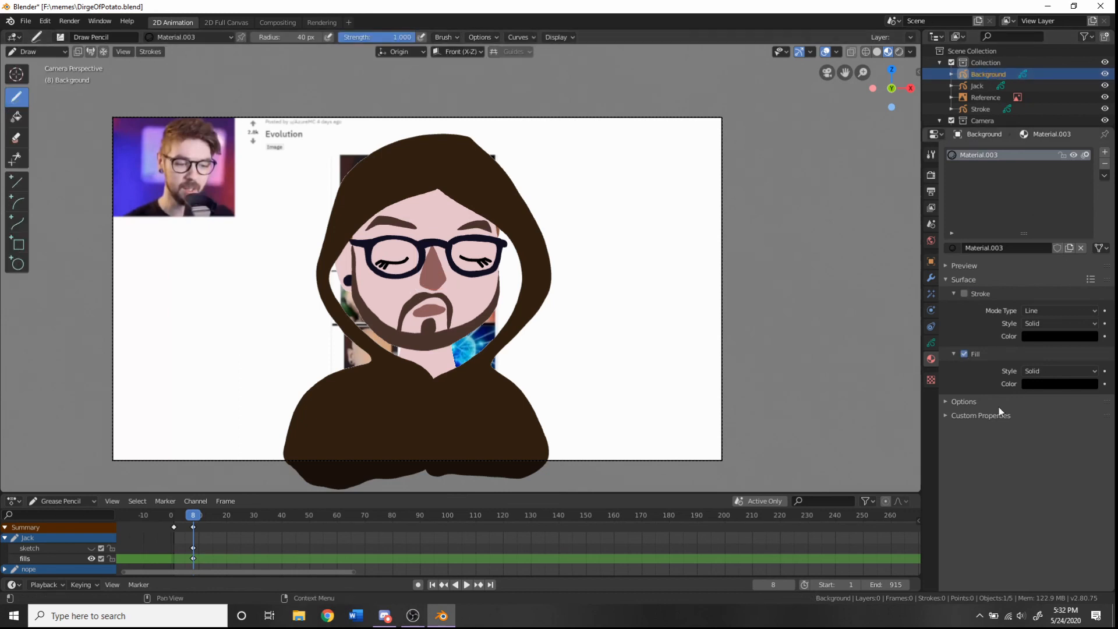
{"action": "mouse_move", "coordinate": [109, 111]}
{"action": "left_mouse_down"}
{"action": "mouse_move", "coordinate": [108, 472]}
{"action": "mouse_move", "coordinate": [517, 481]}
{"action": "mouse_move", "coordinate": [731, 103]}
{"action": "mouse_move", "coordinate": [228, 104]}
{"action": "left_mouse_up"}
Move the Background in Object Mode along Y to sit between the reference and the character, and save the project
{"action": "key", "text": "ctrl+Tab"}
{"action": "middle_click_drag", "start_coordinate": [789, 252], "coordinate": [649, 253]}
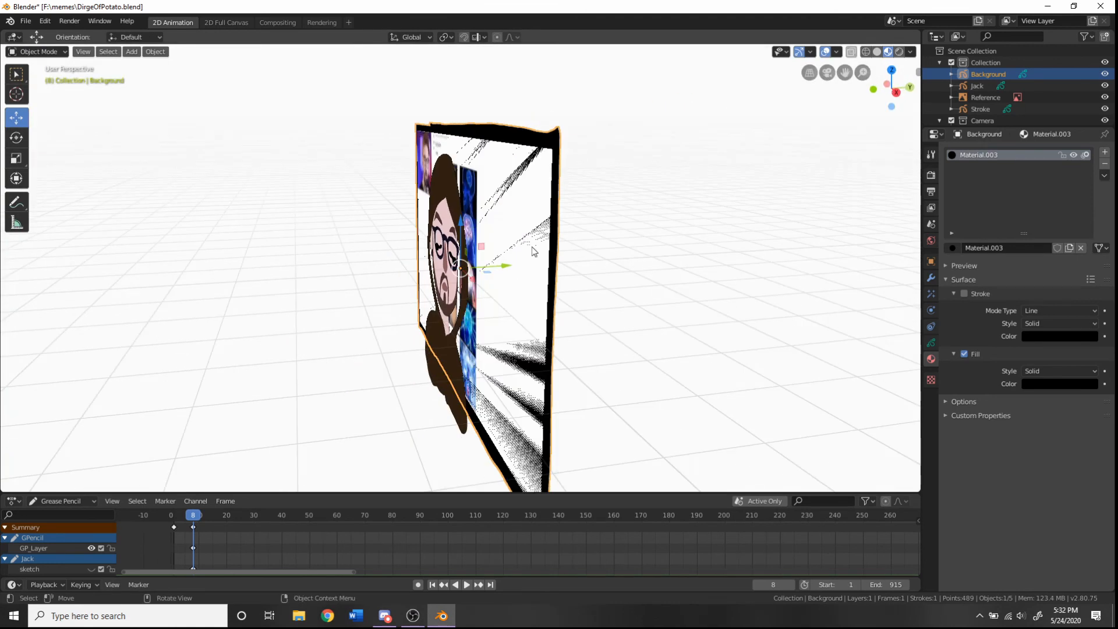
{"action": "left_click_drag", "start_coordinate": [513, 264], "coordinate": [502, 270]}
{"action": "key", "text": "KP_0"}
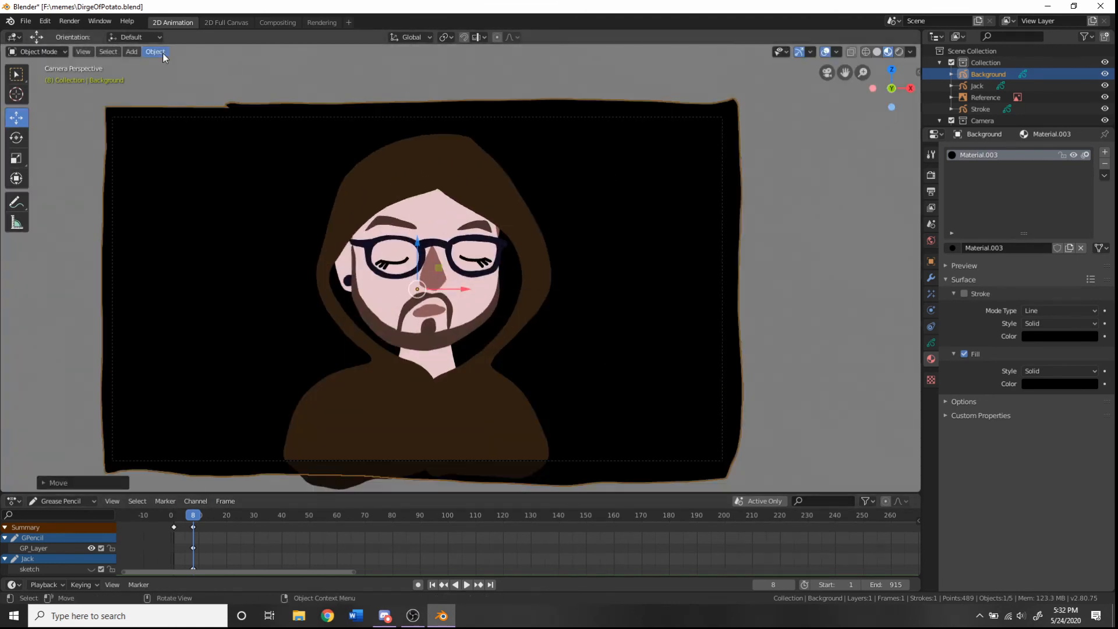
{"action": "left_click", "coordinate": [26, 21]}
{"action": "left_click", "coordinate": [35, 99]}
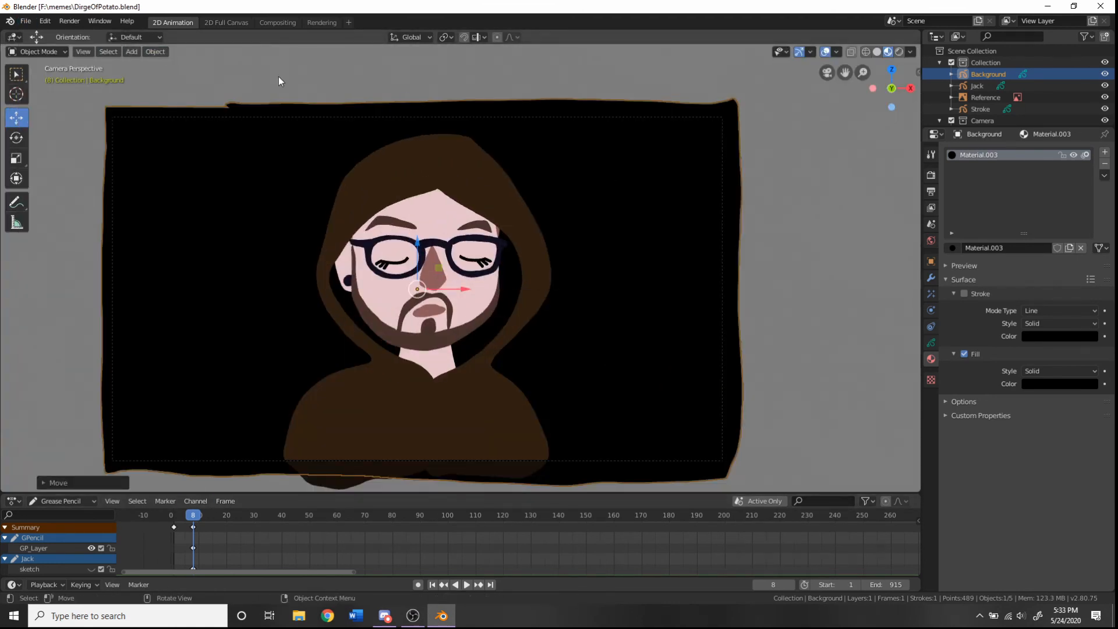
Sculpt Jack with the other materials locked, pushing the robe's lower corners outward and down at a 133 px radius
{"action": "left_click", "coordinate": [977, 86]}
{"action": "left_click", "coordinate": [37, 51]}
{"action": "left_click", "coordinate": [36, 89]}
{"action": "left_click", "coordinate": [17, 198]}
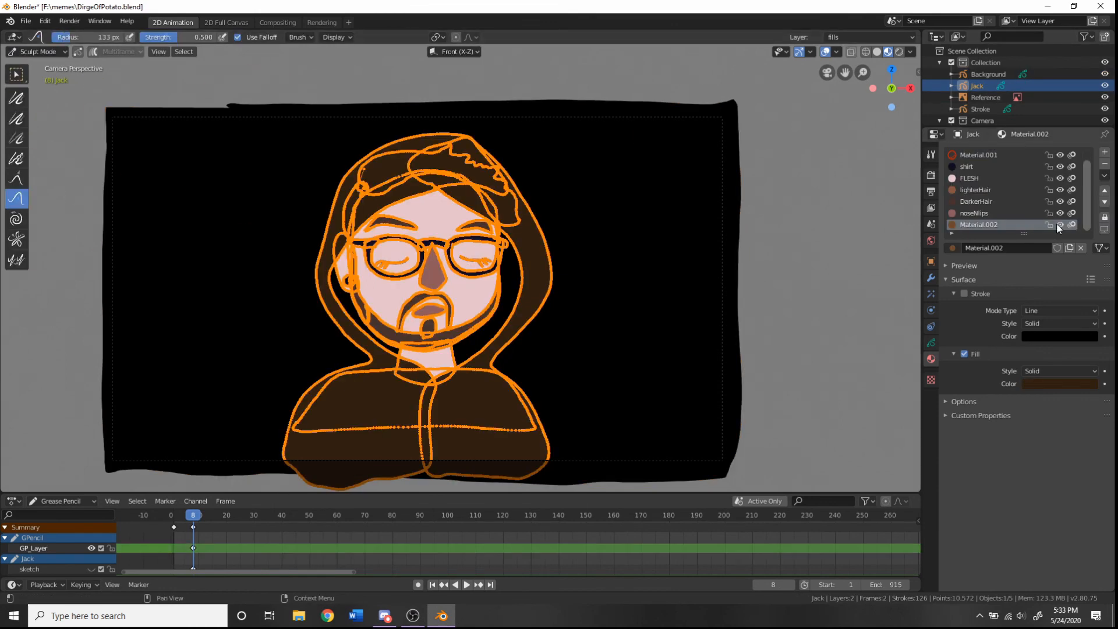
{"action": "left_click_drag", "start_coordinate": [1049, 213], "coordinate": [1049, 179]}
{"action": "scroll", "coordinate": [1079, 200], "scroll_direction": "up", "scroll_amount": 1}
{"action": "left_click", "coordinate": [1049, 154]}
{"action": "left_click_drag", "start_coordinate": [554, 484], "coordinate": [562, 508]}
{"action": "left_click_drag", "start_coordinate": [306, 480], "coordinate": [291, 502]}
Switch the Jack object to Draw mode
{"action": "left_click", "coordinate": [37, 51]}
{"action": "left_click", "coordinate": [32, 62]}
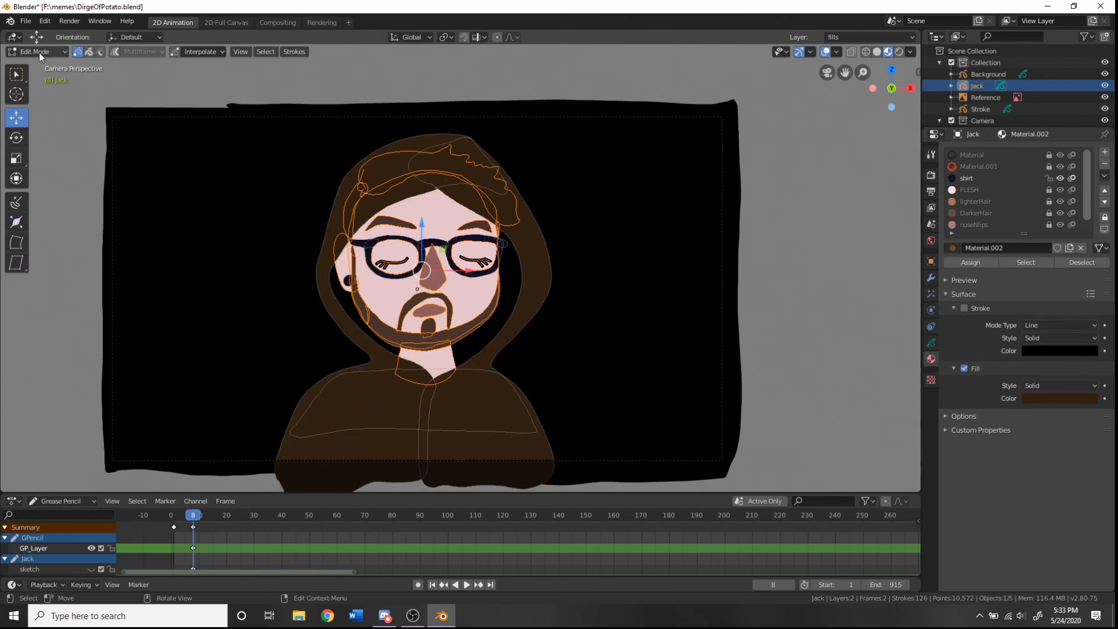
{"action": "left_click", "coordinate": [37, 51]}
{"action": "left_click", "coordinate": [36, 104]}
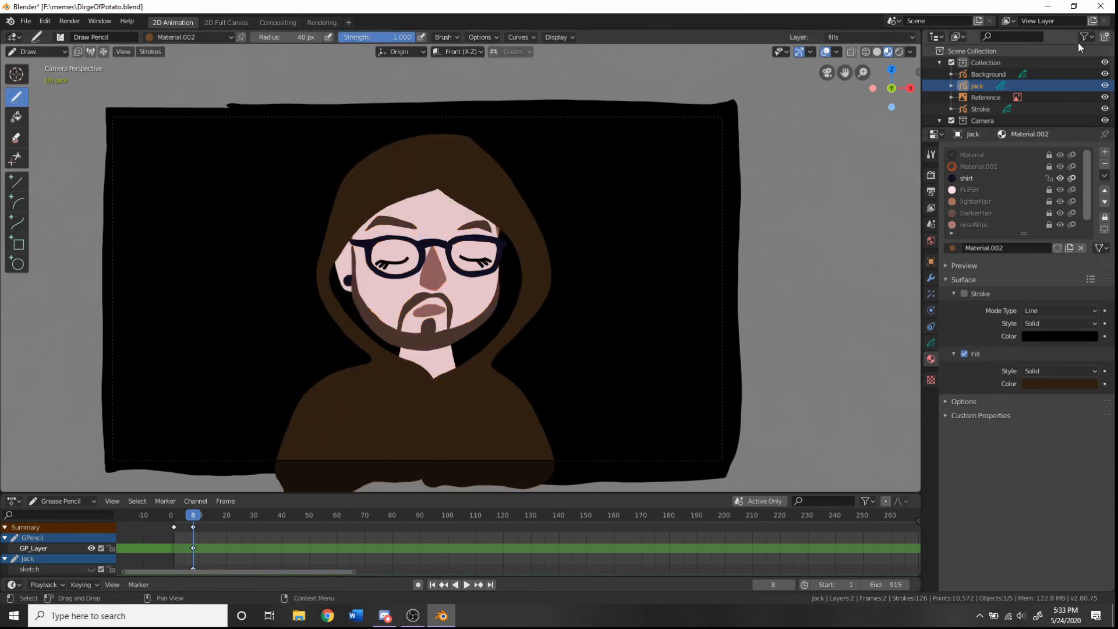
Hide the Background object and play the animation to frame 16
{"action": "left_click", "coordinate": [1106, 76]}
{"action": "key", "text": "space"}
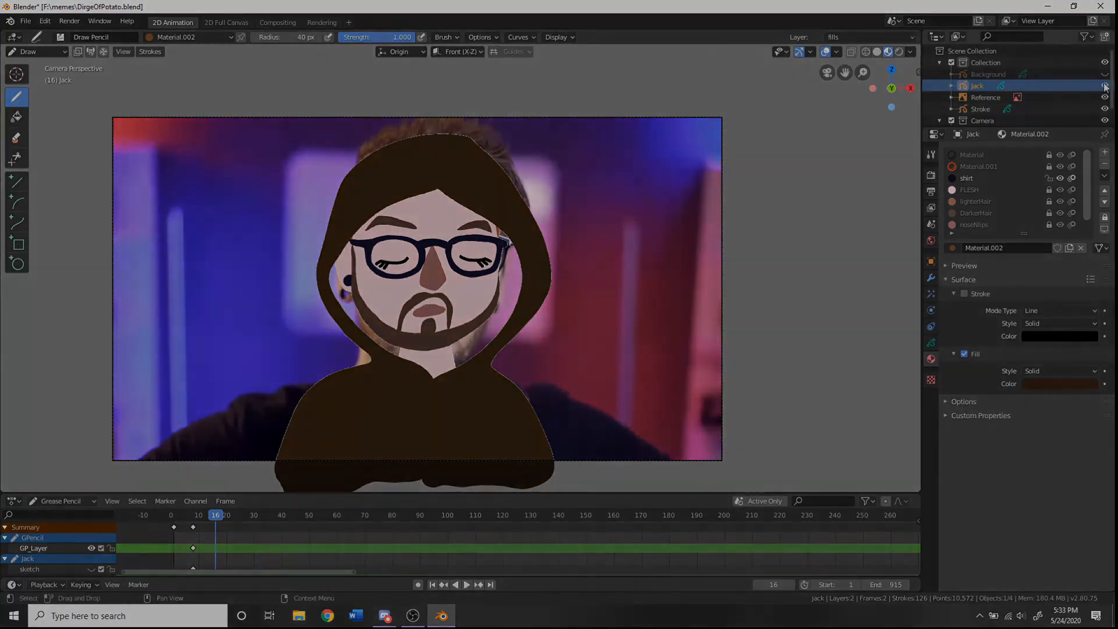
Hide Jack to view the reference pose, show it again and open its object data properties
{"action": "left_click", "coordinate": [1104, 86]}
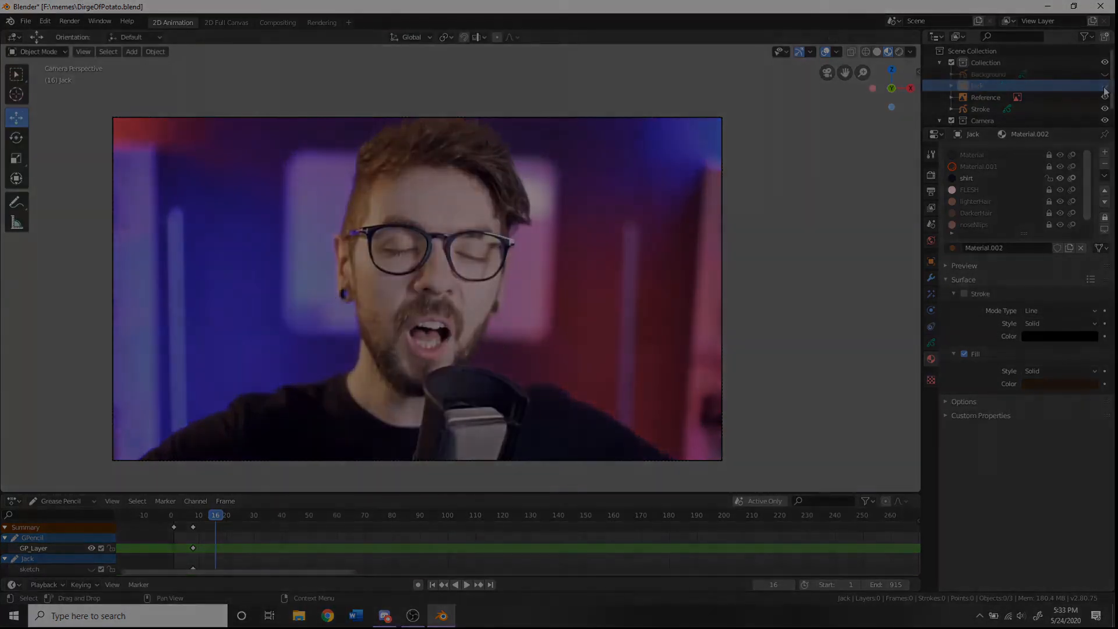
{"action": "left_click", "coordinate": [1104, 85]}
{"action": "left_click", "coordinate": [932, 343]}
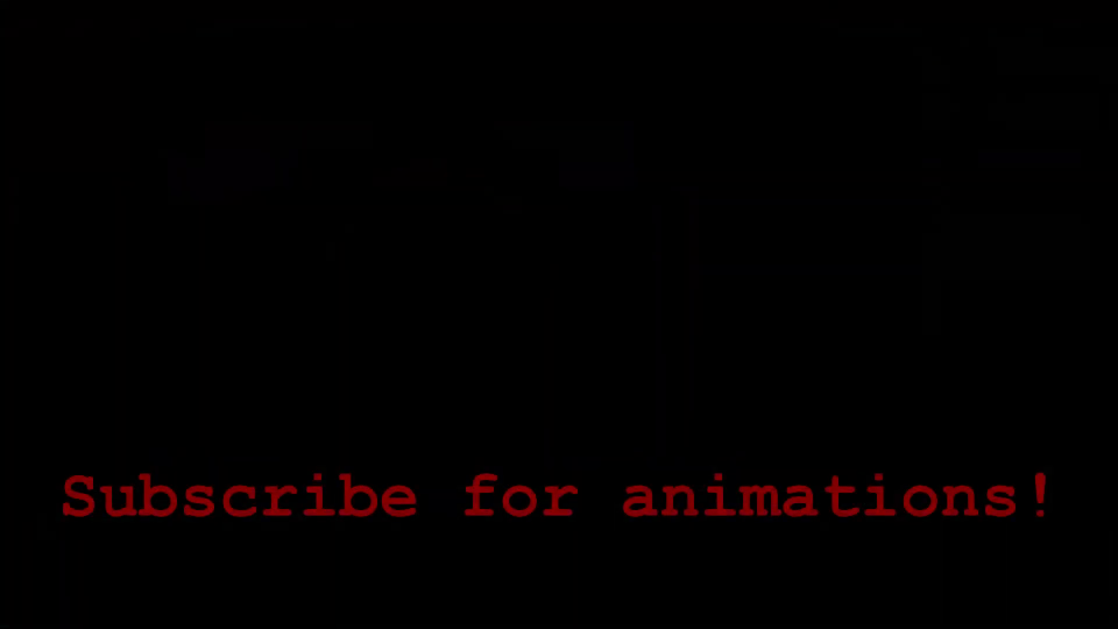